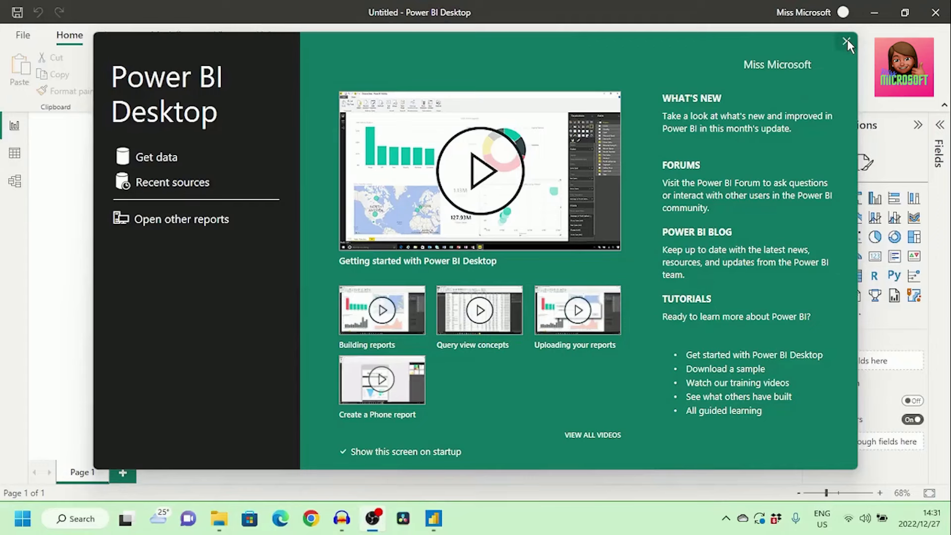
# Step: Close the welcome screen and expand the Filters and Fields panes of the report editor
pyautogui.click(847, 40)
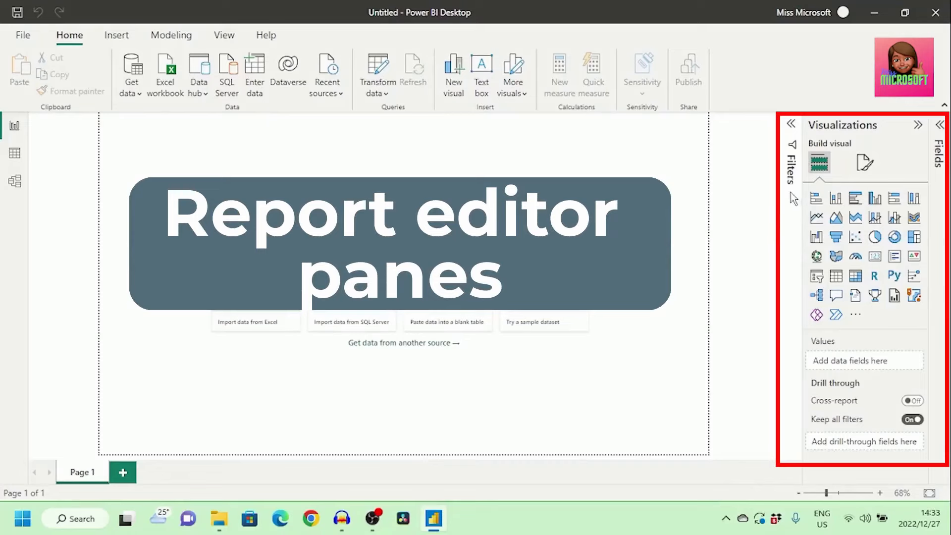
pyautogui.click(791, 124)
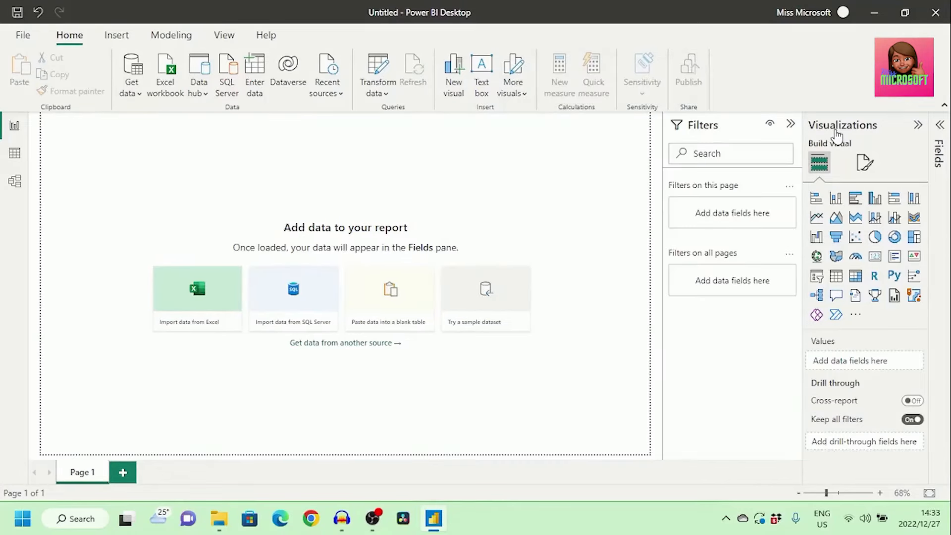
pyautogui.click(940, 126)
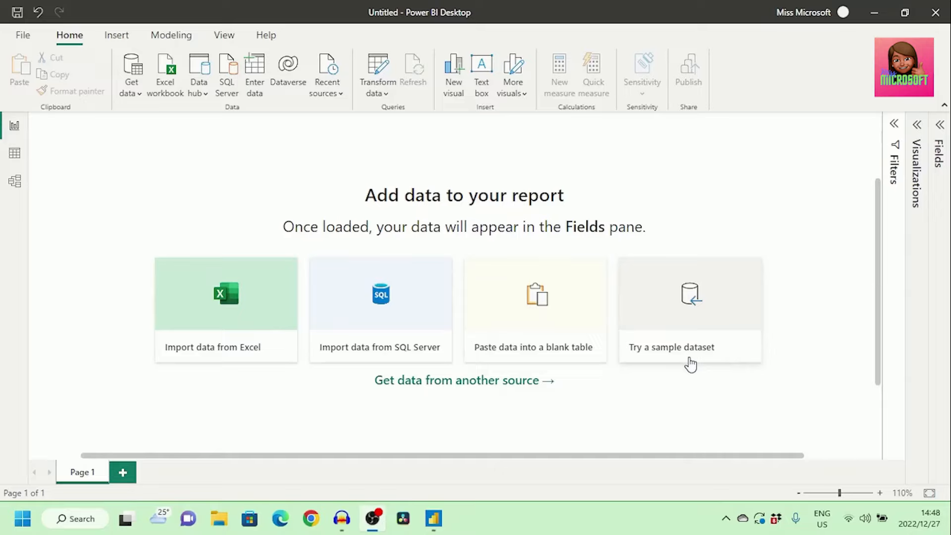
# Step: Browse the complete list of available data source connectors, then close it without connecting
pyautogui.click(133, 96)
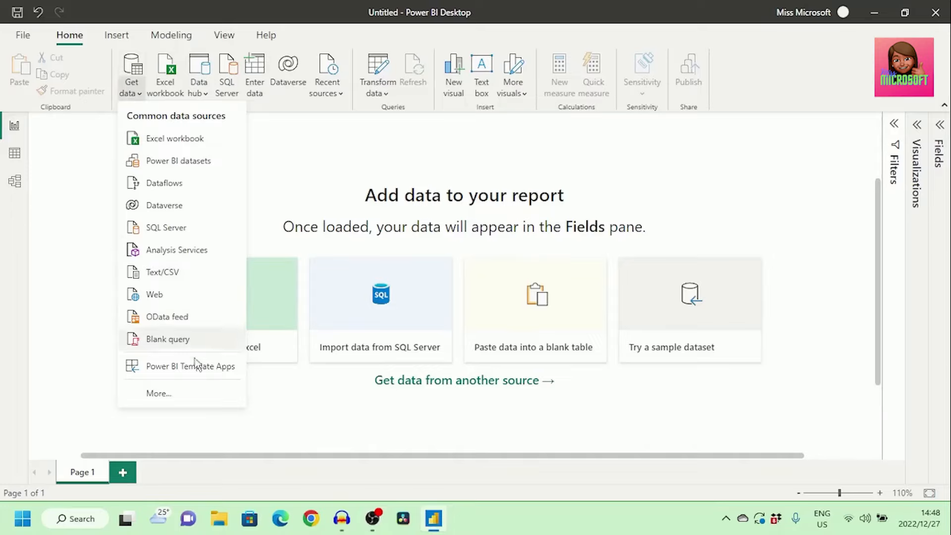
pyautogui.click(182, 399)
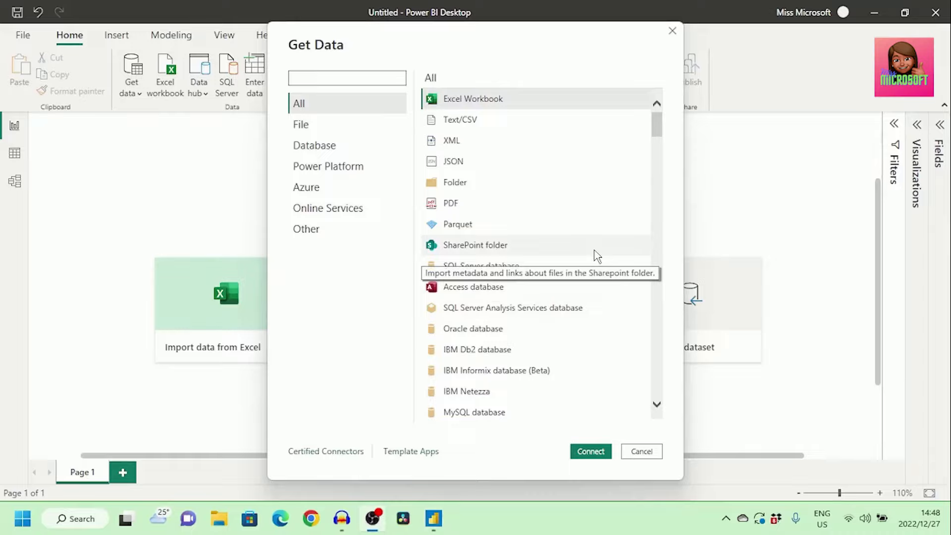
pyautogui.scroll(-2, 609, 207)
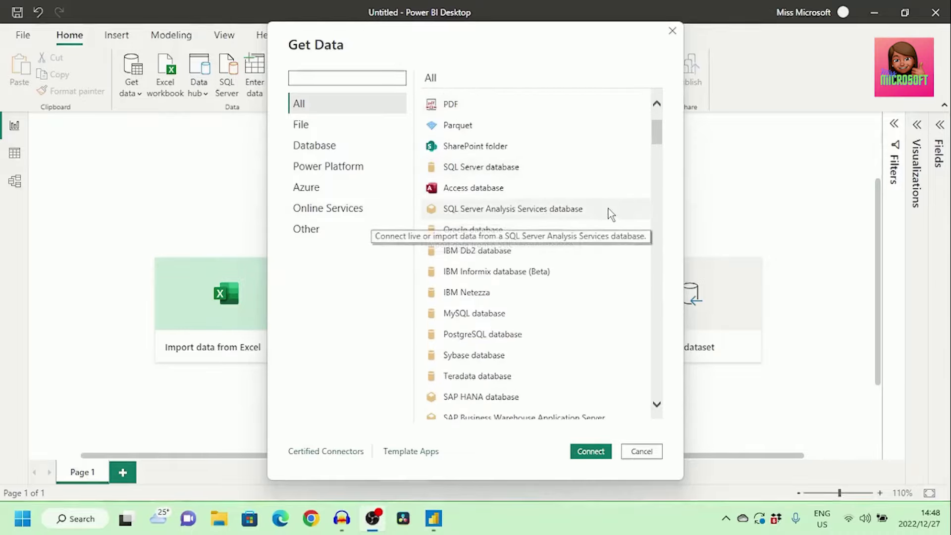
pyautogui.scroll(-7, 610, 214)
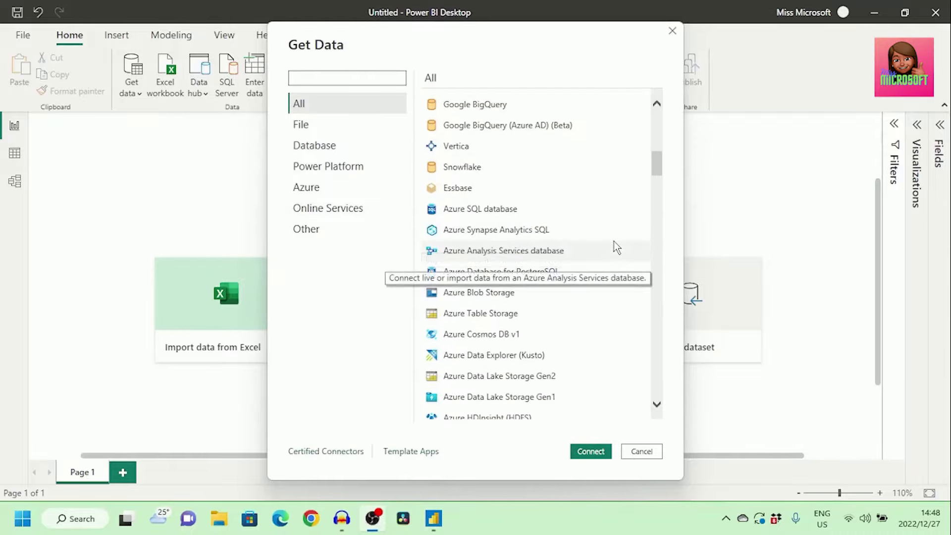
pyautogui.scroll(-2, 616, 248)
pyautogui.scroll(-5, 616, 246)
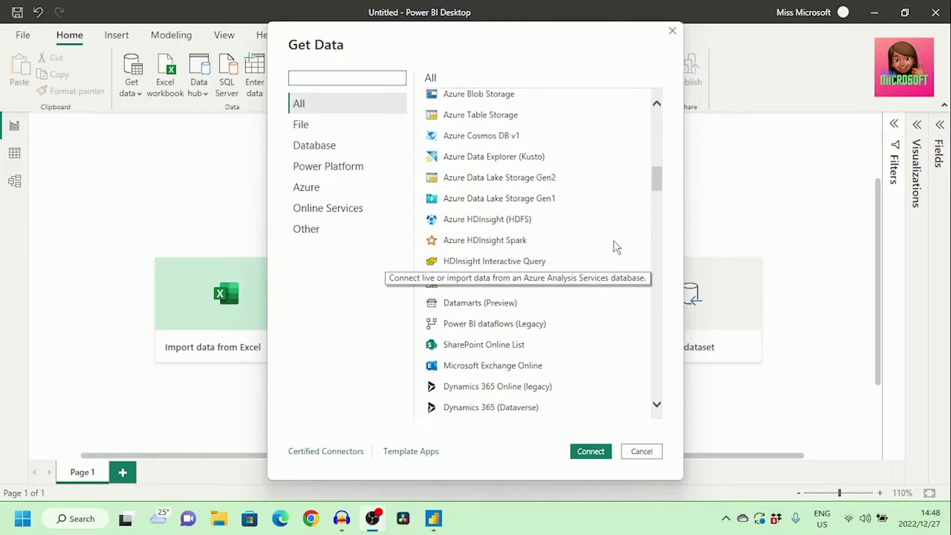
pyautogui.press('Escape')
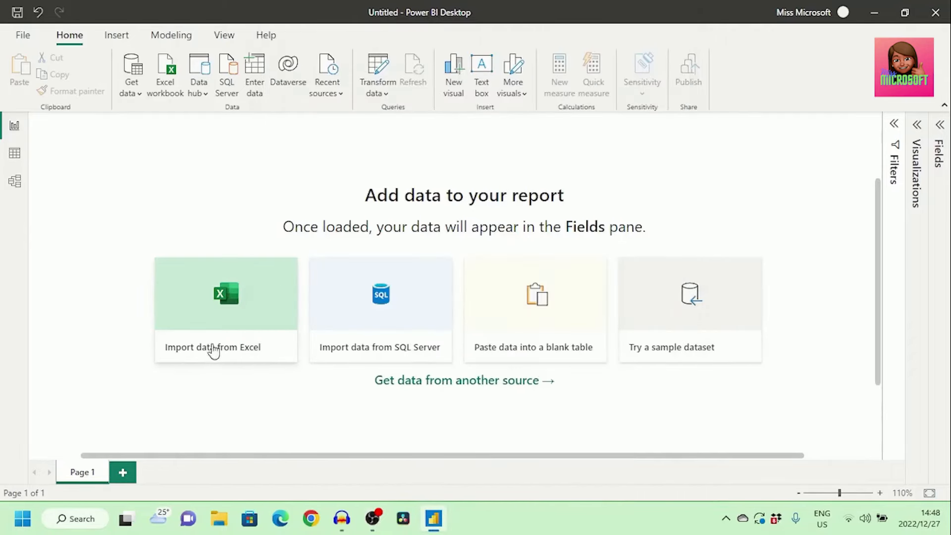
# Step: Import the SalesData table from the SalesData Excel workbook and open it in Power Query Editor for transformation
pyautogui.click(227, 363)
pyautogui.click(212, 141)
pyautogui.doubleClick(212, 141)
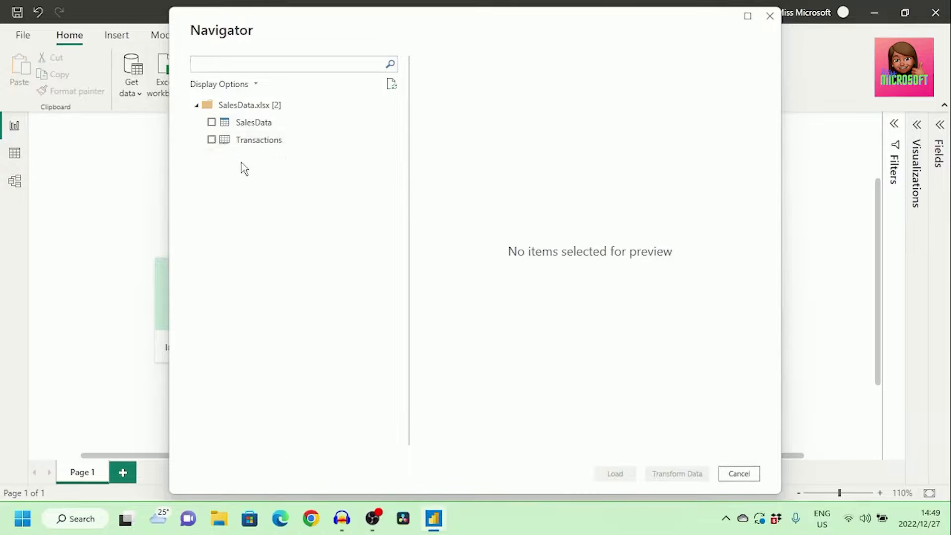
pyautogui.click(212, 122)
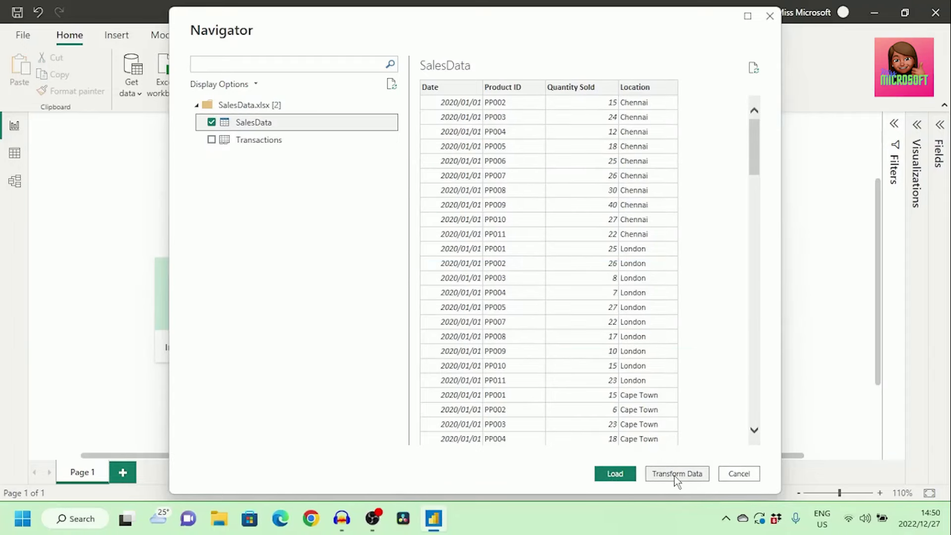
pyautogui.click(674, 474)
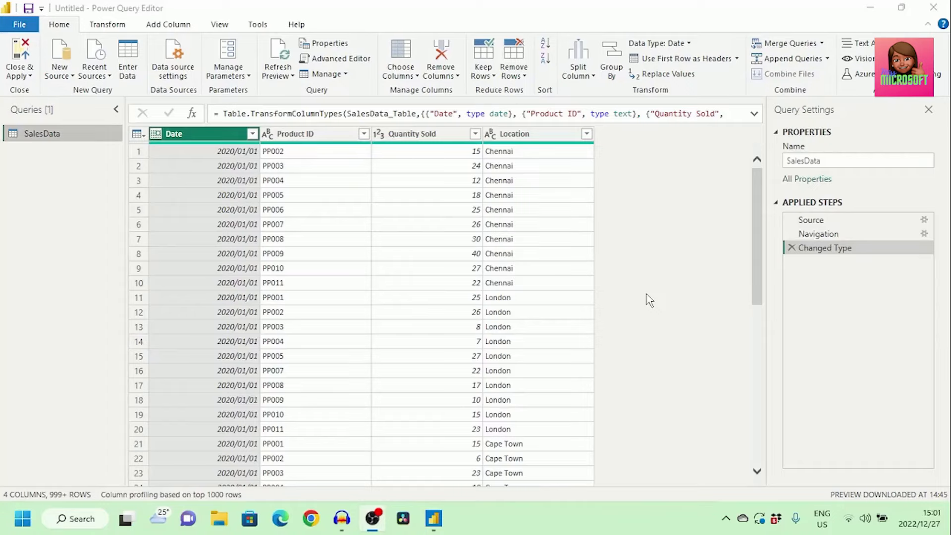
# Step: Move the Power Query Editor window aside to view the report window behind it, and maximize the editor again
pyautogui.click(904, 9)
pyautogui.moveTo(510, 208); pyautogui.dragTo(634, 411)
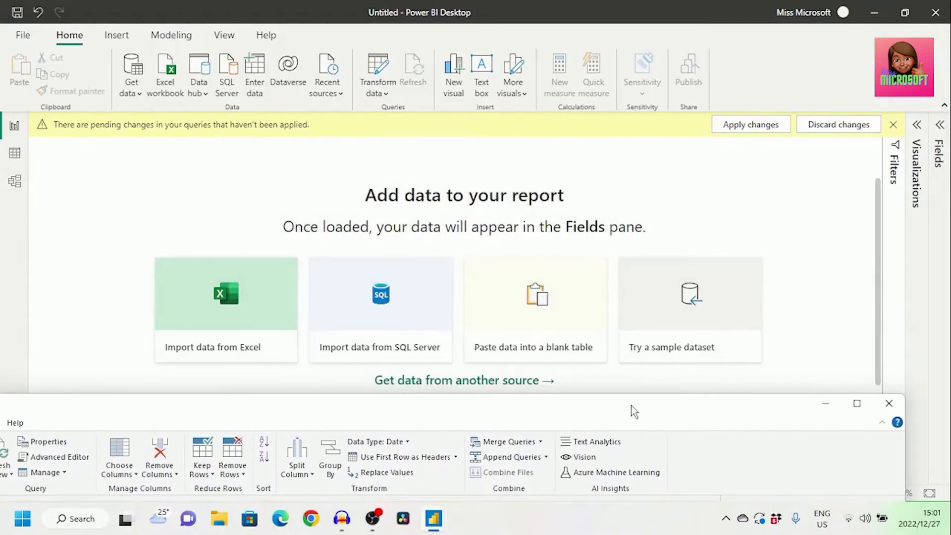
pyautogui.moveTo(631, 405); pyautogui.dragTo(694, 75)
pyautogui.click(918, 73)
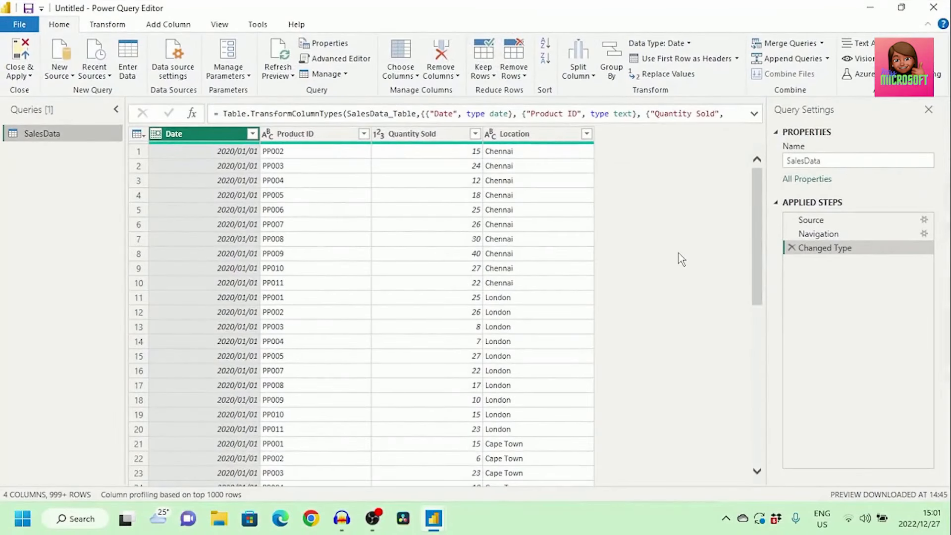
# Step: Add a new query that imports the ProductList table from the Product List Excel workbook
pyautogui.rightClick(31, 187)
pyautogui.moveTo(69, 217)
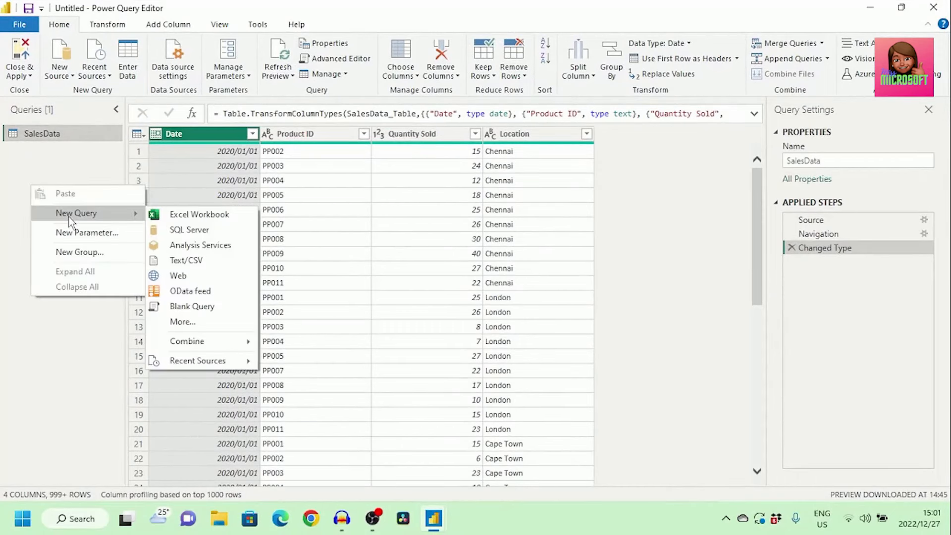
pyautogui.click(202, 215)
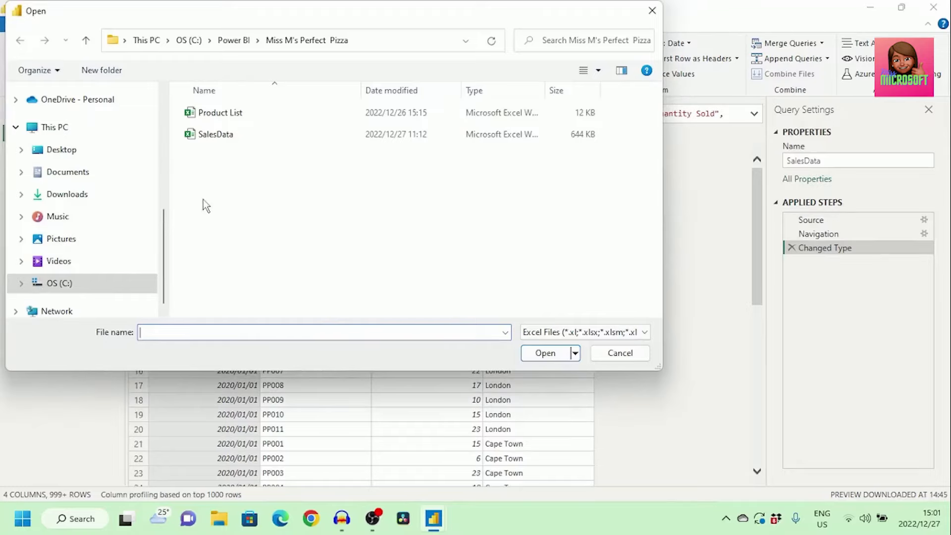
pyautogui.doubleClick(224, 115)
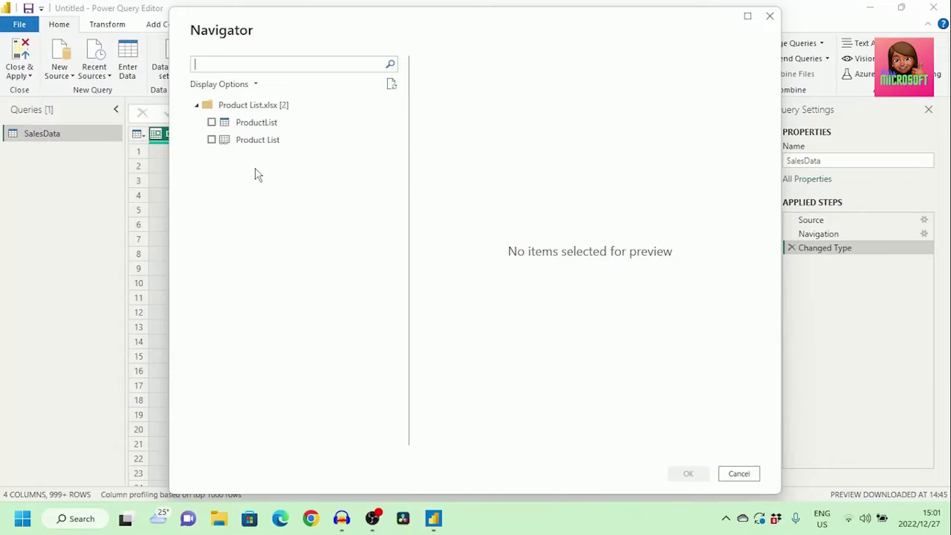
pyautogui.click(211, 122)
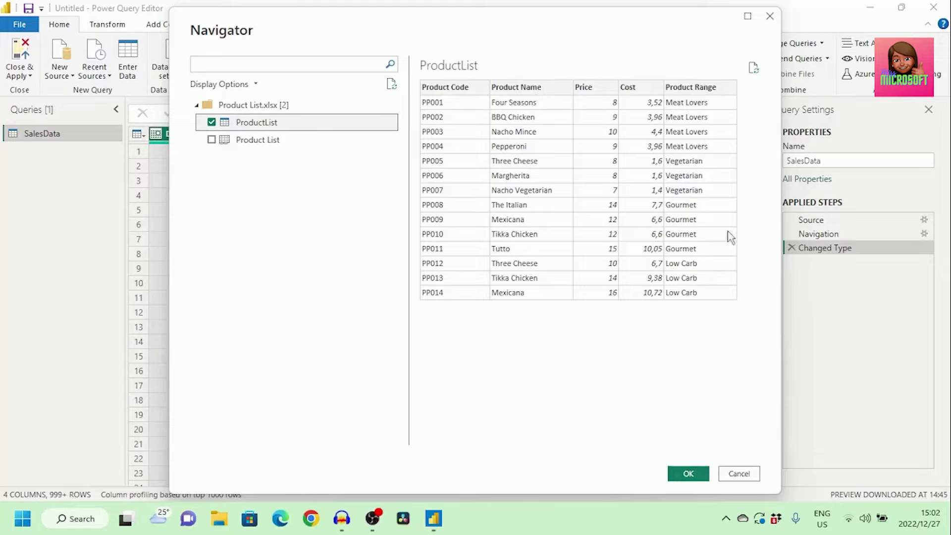
pyautogui.click(688, 475)
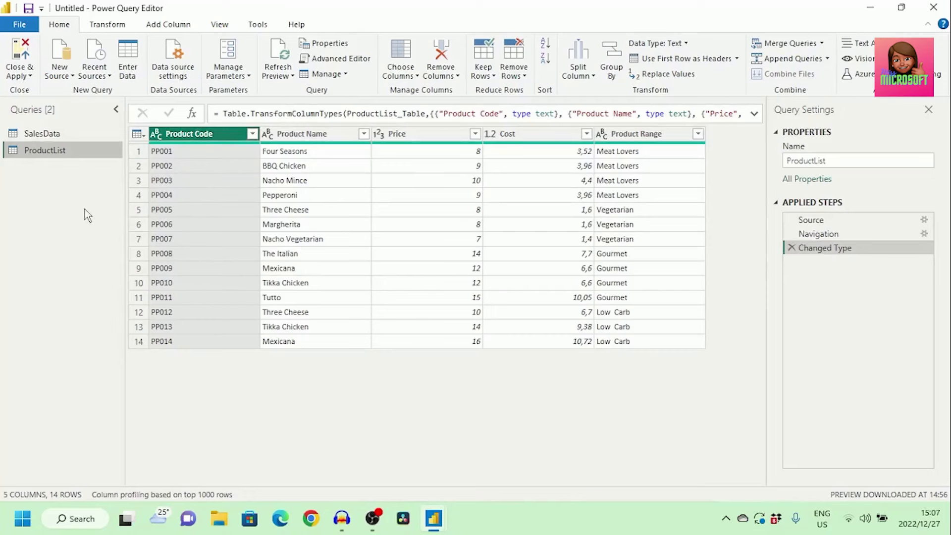
# Step: Review the SalesData and ProductList queries and create a new query that references SalesData
pyautogui.click(58, 133)
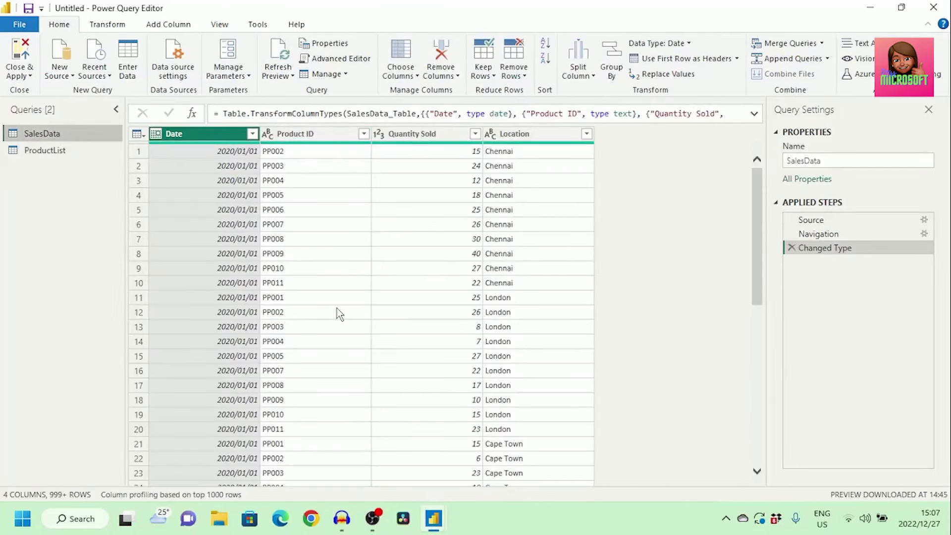
pyautogui.click(54, 152)
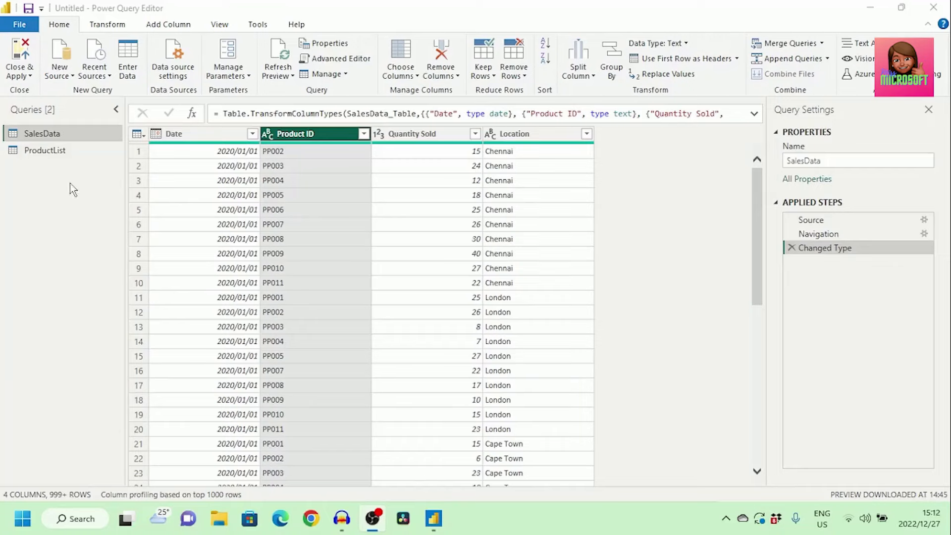
pyautogui.rightClick(76, 135)
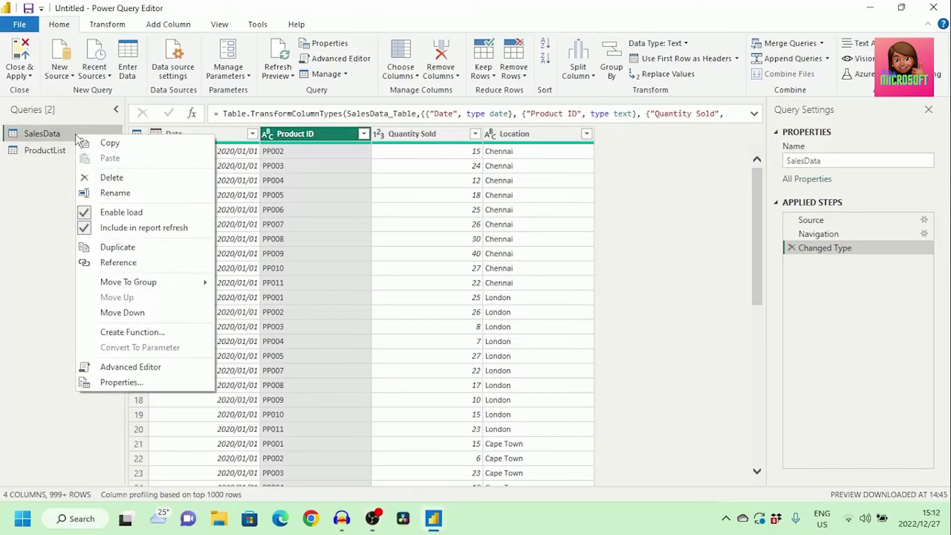
pyautogui.click(131, 263)
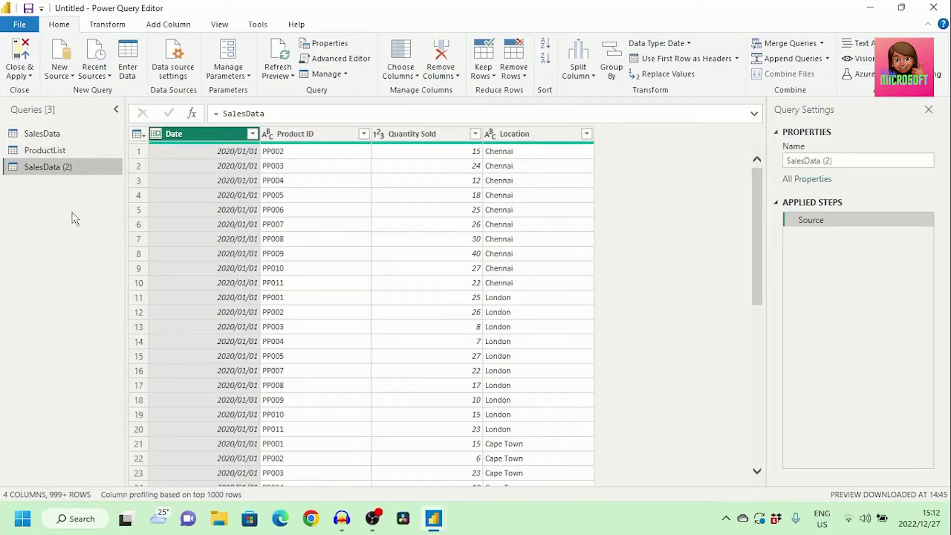
# Step: Rename the query that references SalesData as Calendar Table
pyautogui.click(839, 161)
pyautogui.press('capslock')
pyautogui.write('C')
pyautogui.press('capslock')
pyautogui.write('alendar')
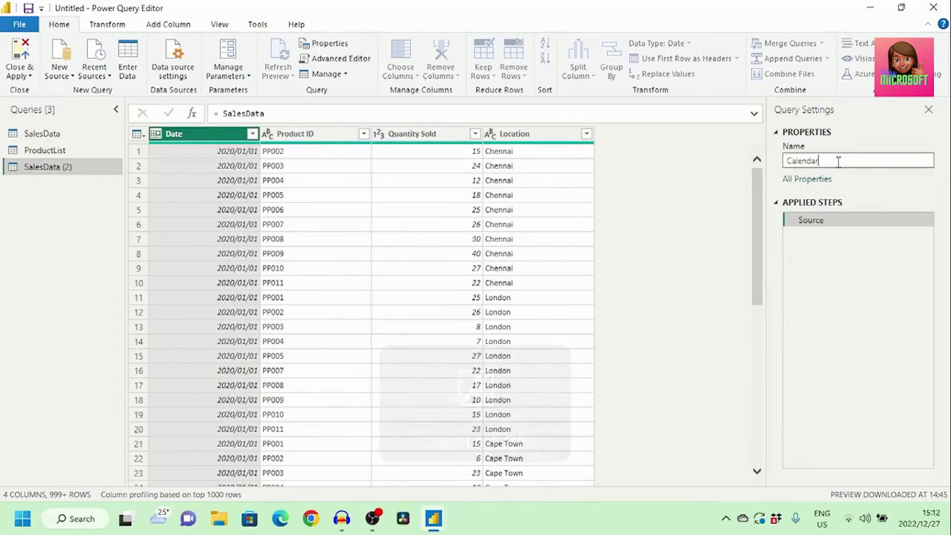
pyautogui.press('capslock')
pyautogui.write('T')
pyautogui.press('capslock')
pyautogui.write('able')
pyautogui.press('Return')
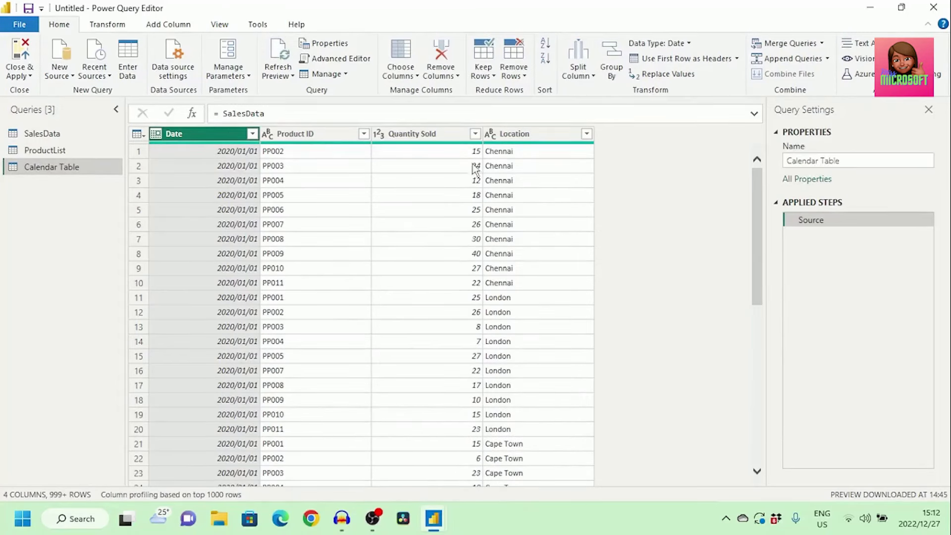
# Step: Remove all columns except Date from the Calendar Table query and remove the duplicate dates
pyautogui.rightClick(201, 141)
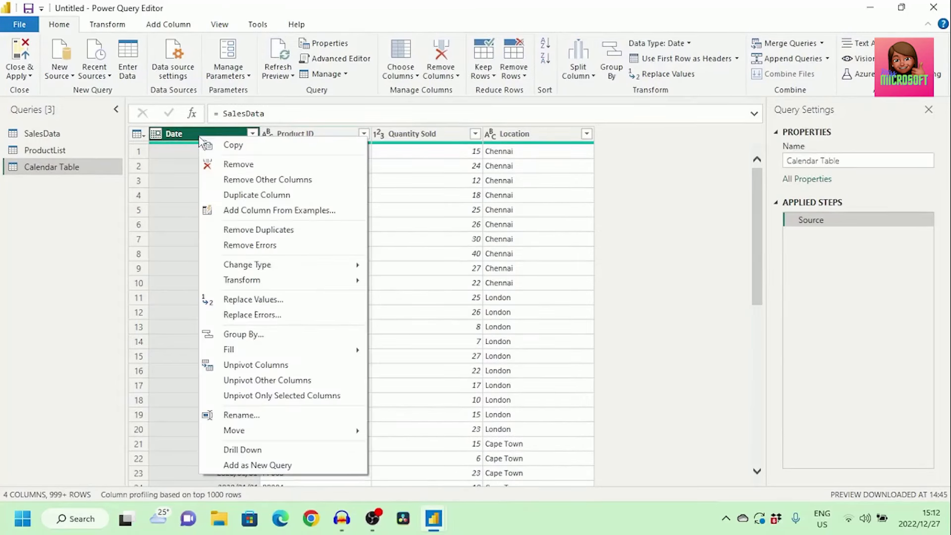
pyautogui.click(243, 181)
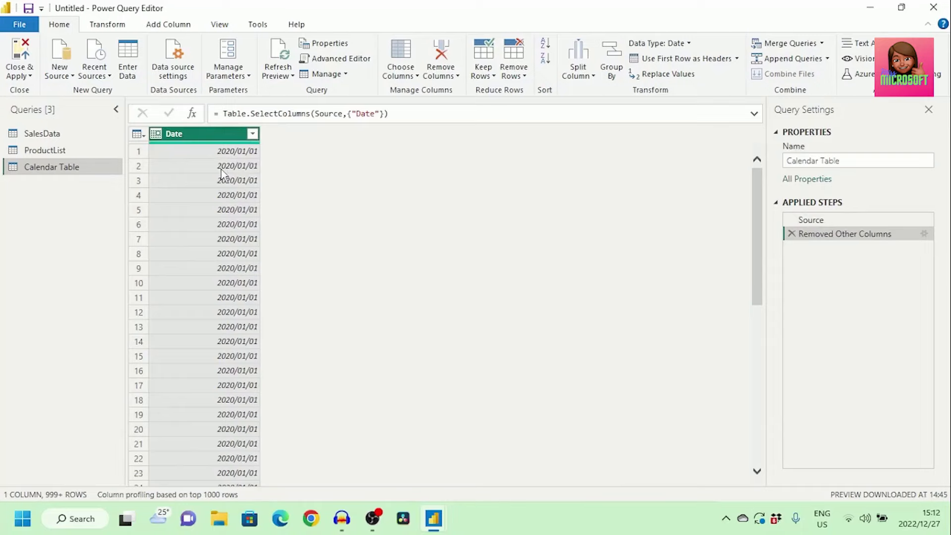
pyautogui.rightClick(223, 134)
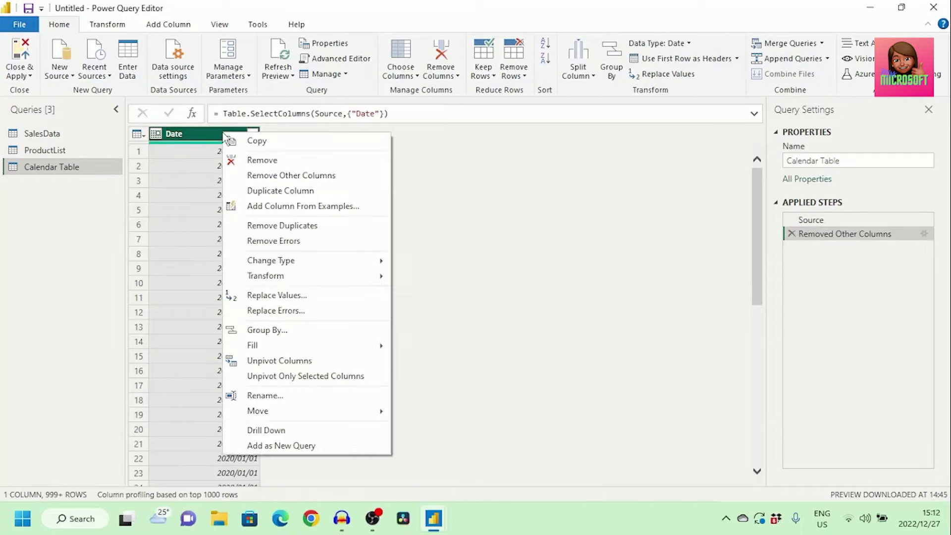
pyautogui.click(287, 227)
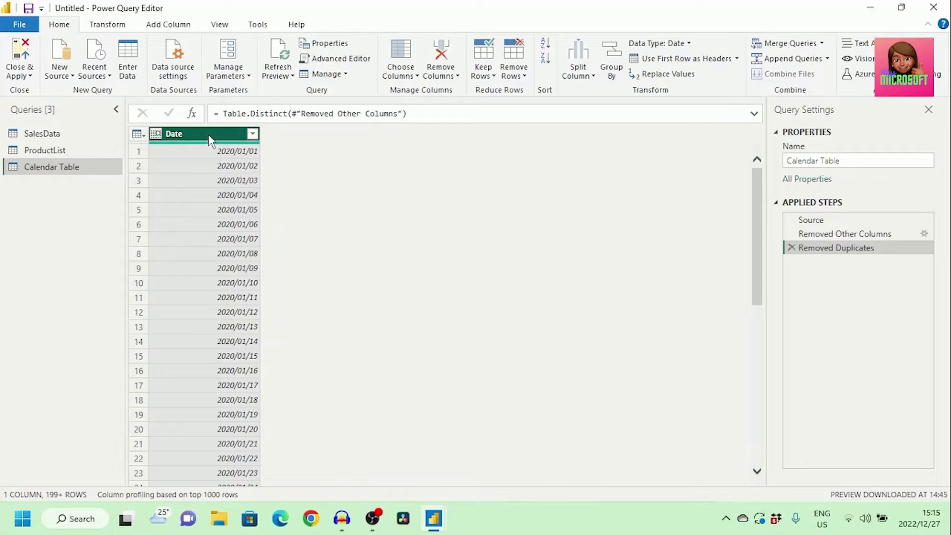
# Step: Add a Year column and a Month number column derived from the Date column of the Calendar Table
pyautogui.click(168, 26)
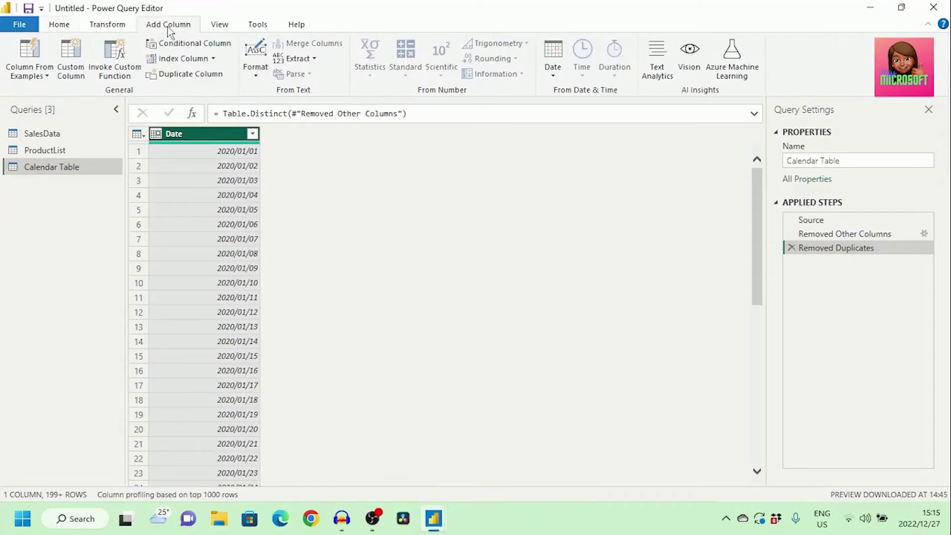
pyautogui.click(564, 78)
pyautogui.moveTo(590, 141)
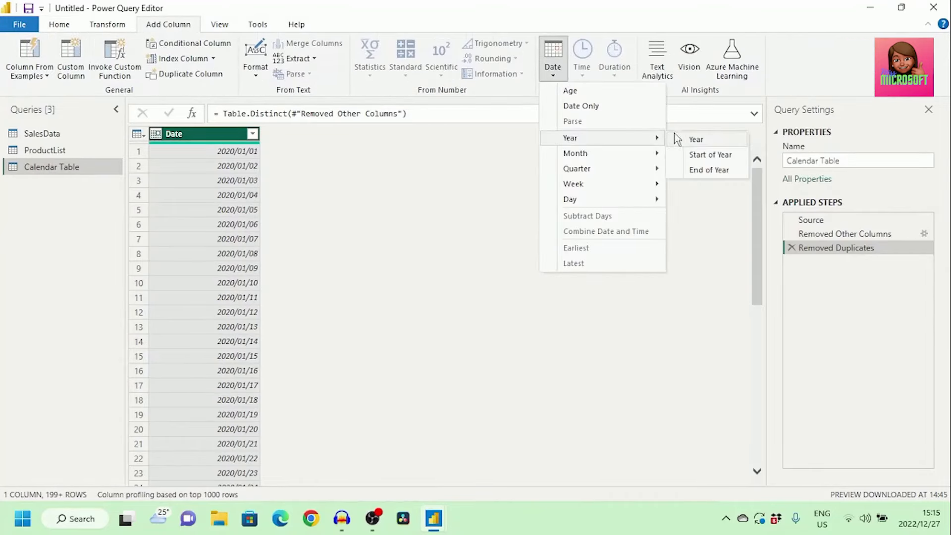
pyautogui.click(696, 140)
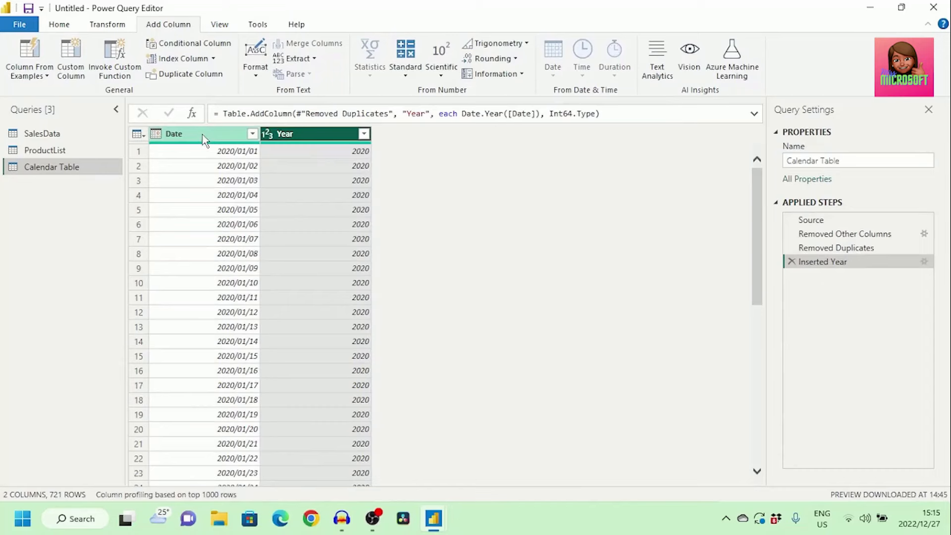
pyautogui.click(557, 76)
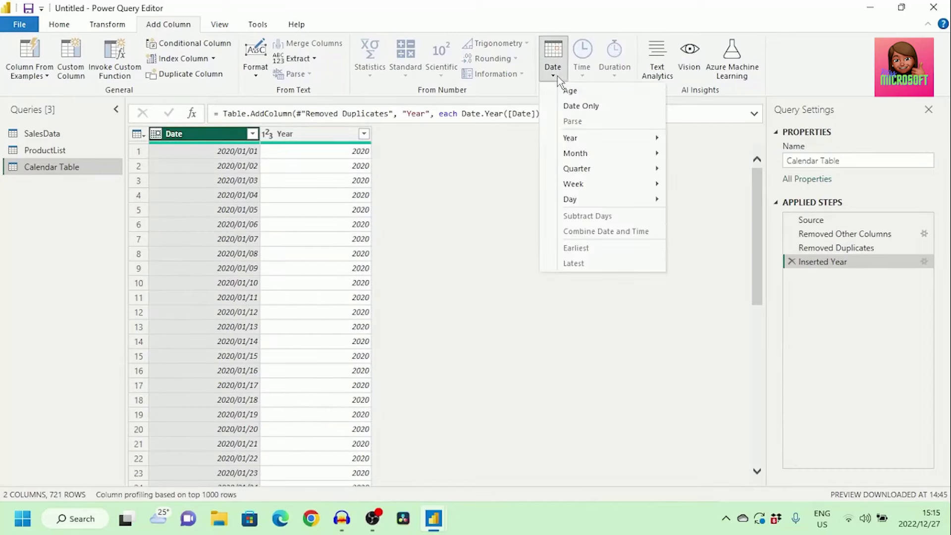
pyautogui.moveTo(598, 158)
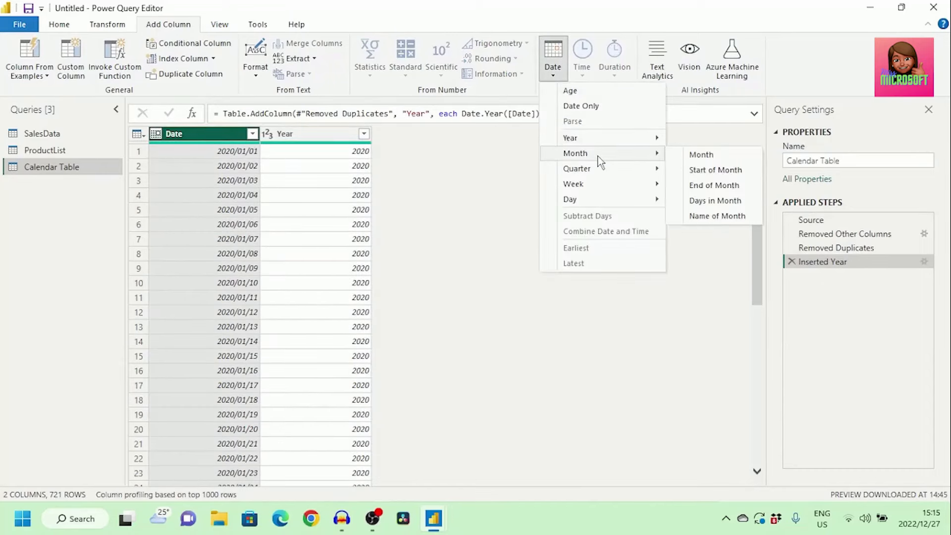
pyautogui.click(700, 155)
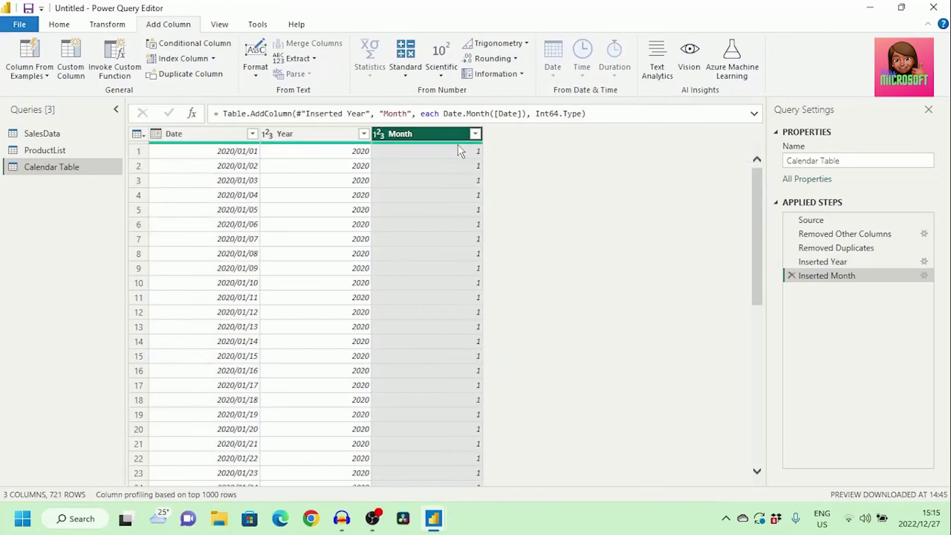
# Step: Add a column with the name of the month derived from the Date column of the Calendar Table
pyautogui.click(197, 137)
pyautogui.click(552, 77)
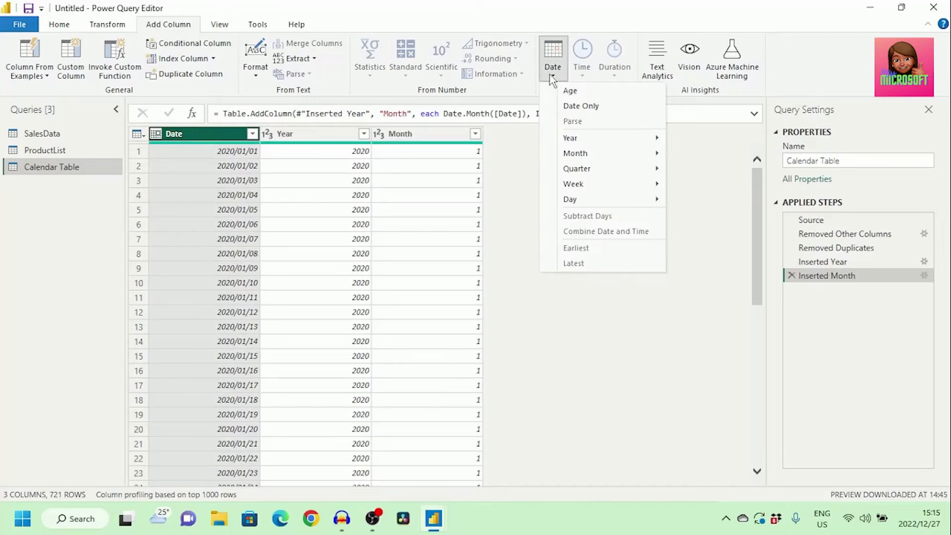
pyautogui.moveTo(605, 155)
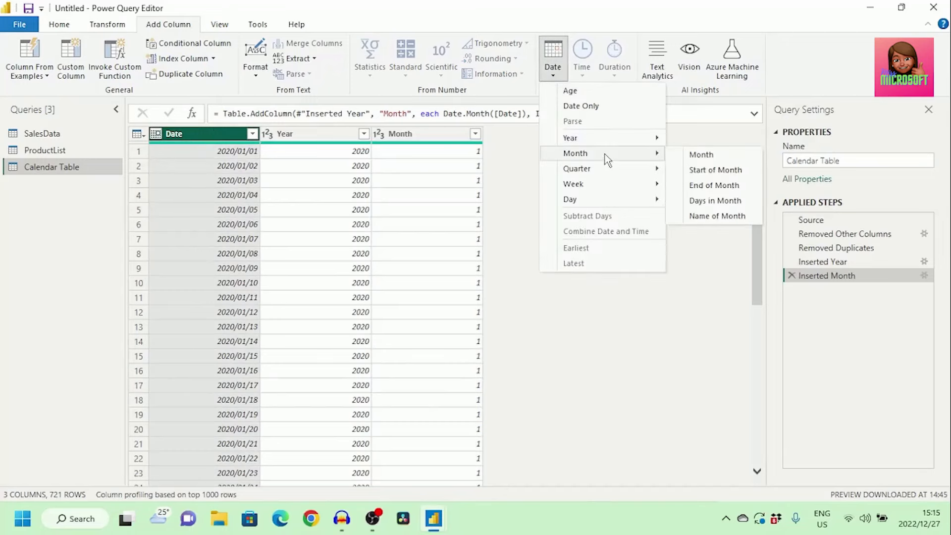
pyautogui.click(717, 216)
# Step: Rename the Month column of the Calendar Table as Month Number
pyautogui.click(429, 136)
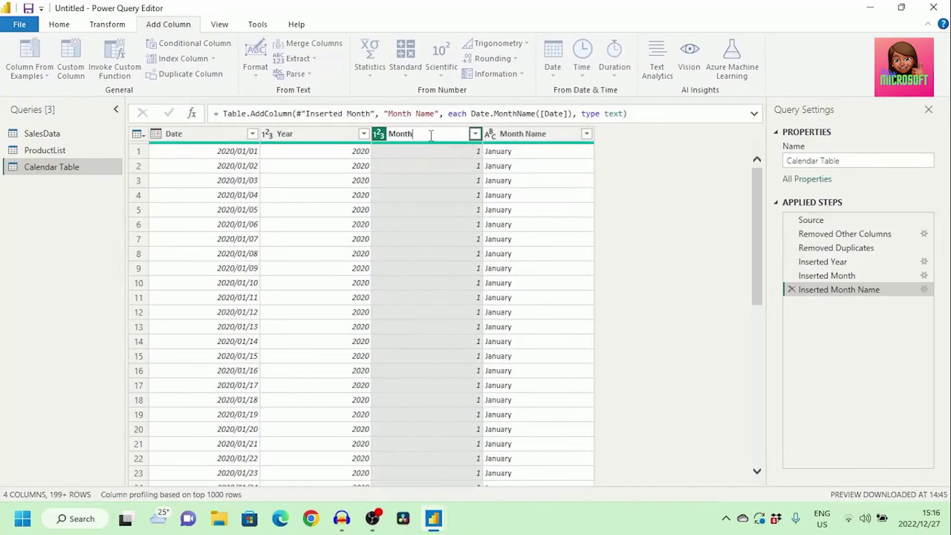
pyautogui.press('capslock')
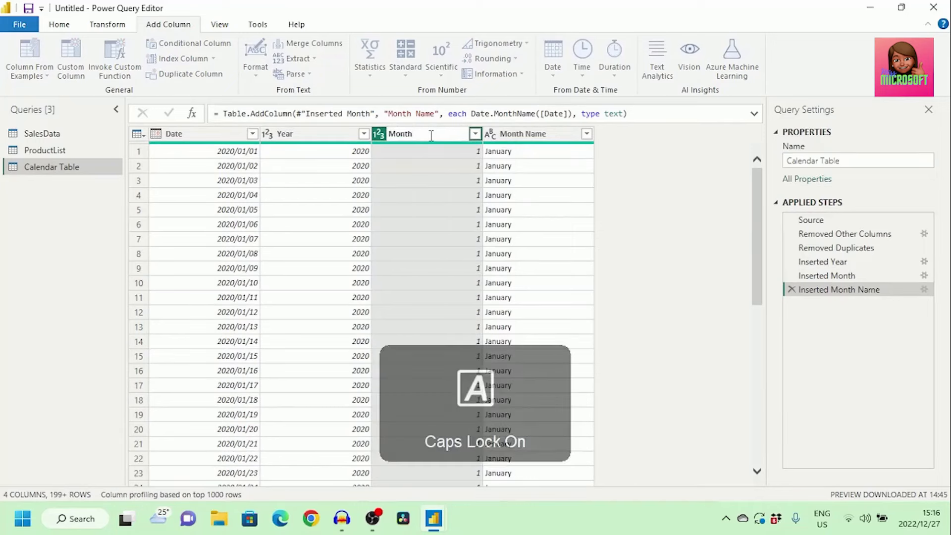
pyautogui.press('capslock')
pyautogui.write('Number')
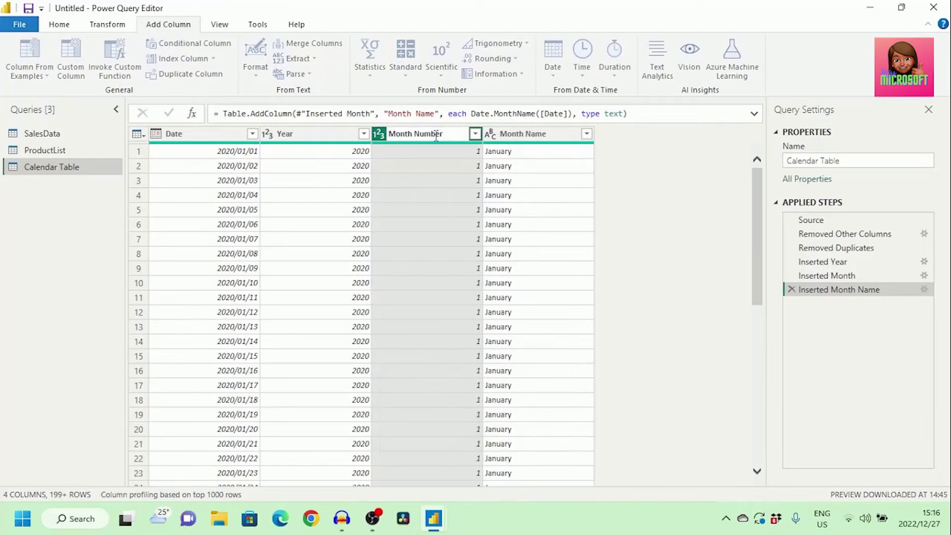
pyautogui.click(645, 234)
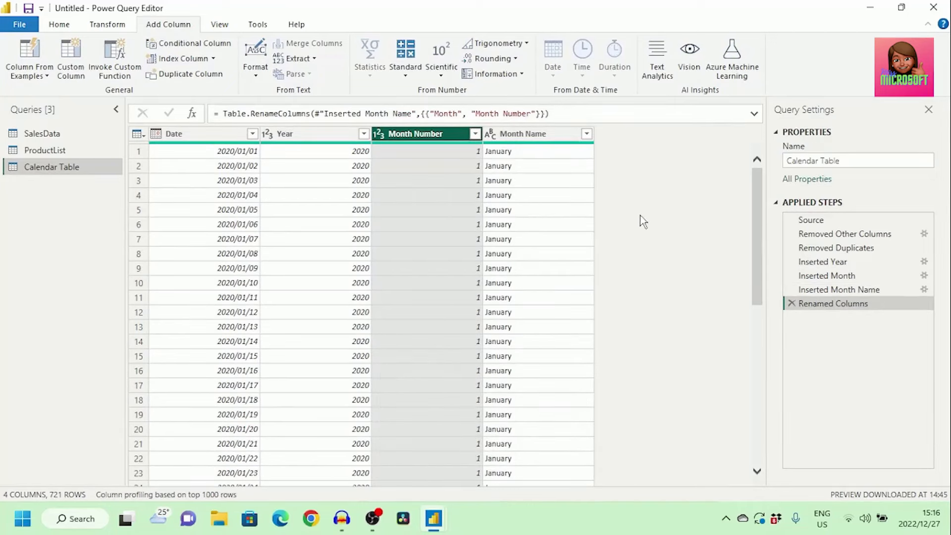
# Step: Close the Power Query Editor with the query changes applied, and choose to transform the data again from the report
pyautogui.click(28, 25)
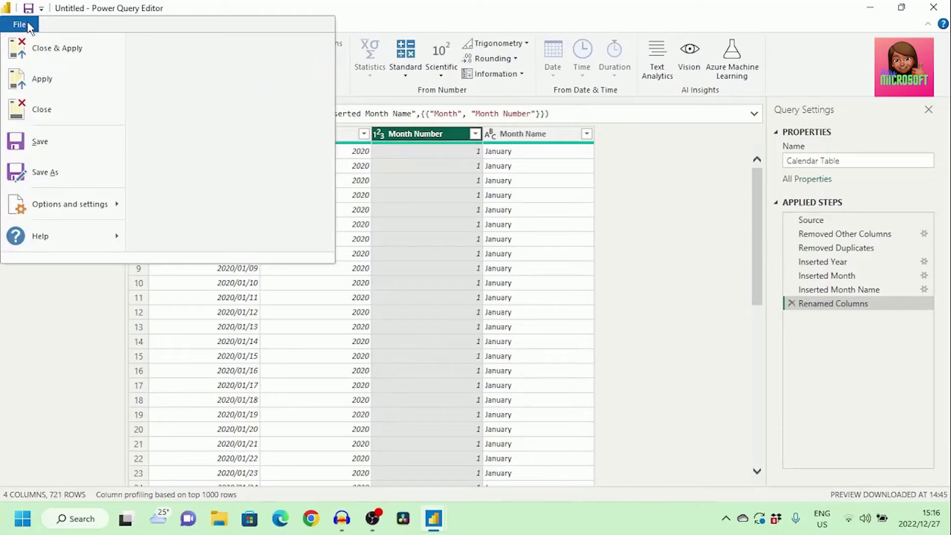
pyautogui.click(48, 54)
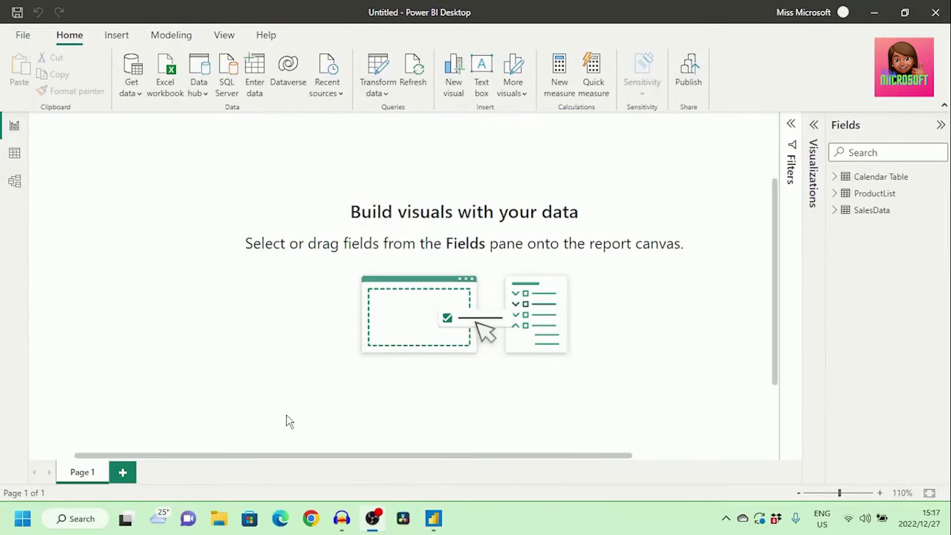
pyautogui.click(378, 89)
pyautogui.click(400, 118)
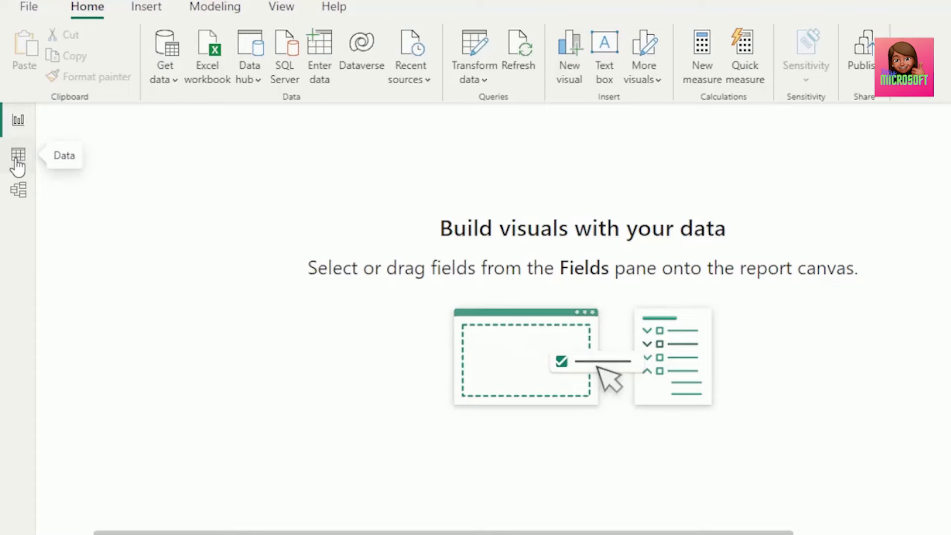
# Step: Set the summarization of the Calendar Table's Month Number and Year columns to Don't summarize
pyautogui.click(18, 158)
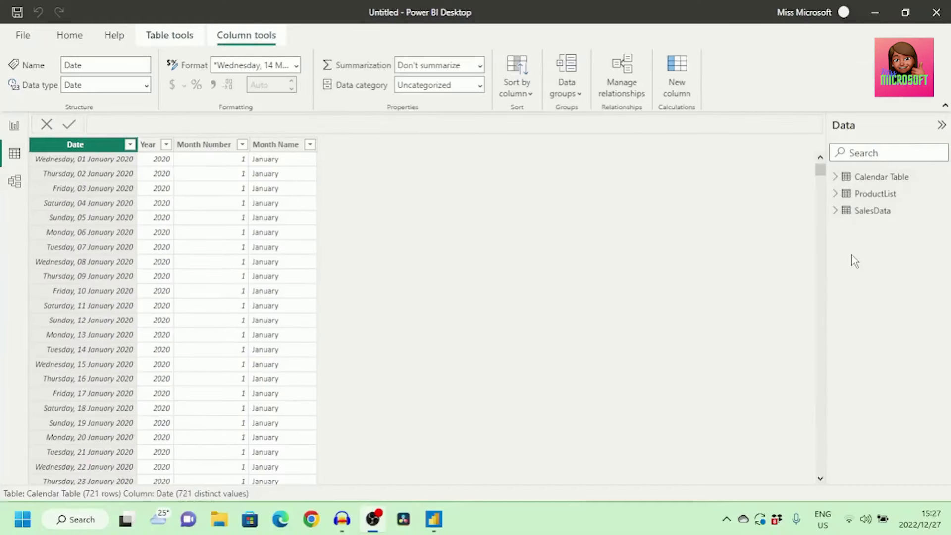
pyautogui.click(837, 179)
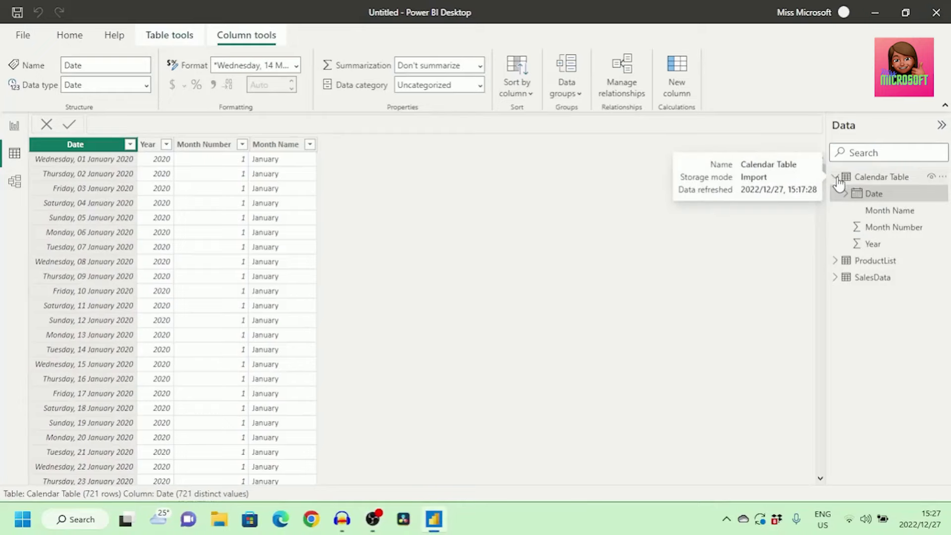
pyautogui.click(893, 229)
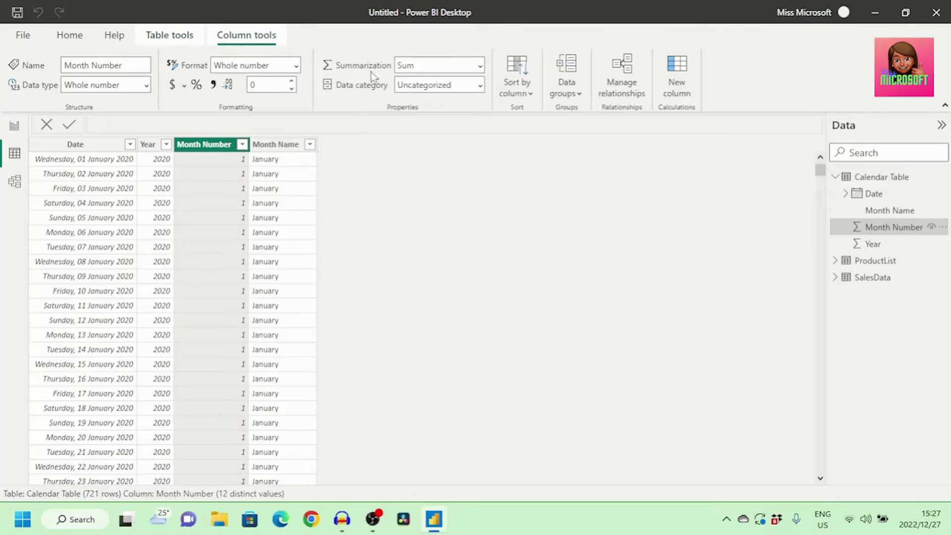
pyautogui.click(481, 69)
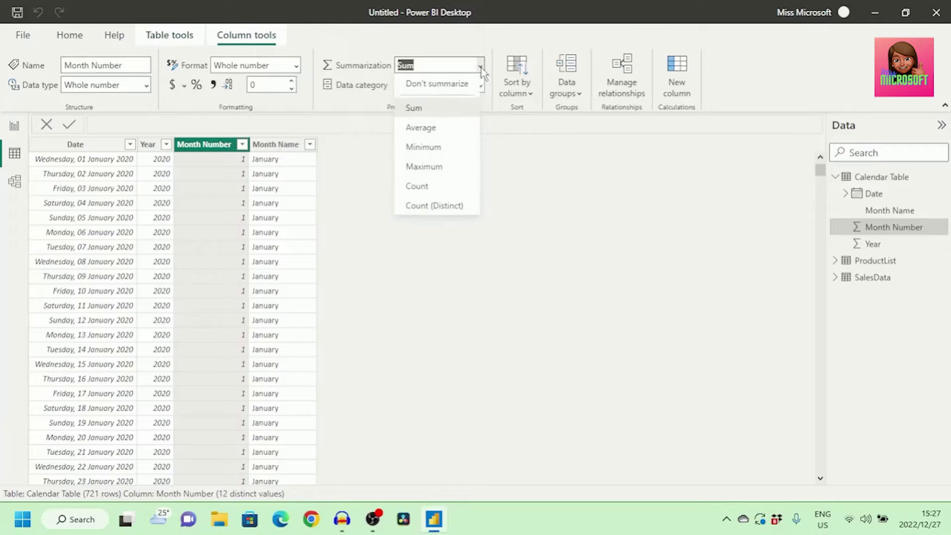
pyautogui.click(449, 87)
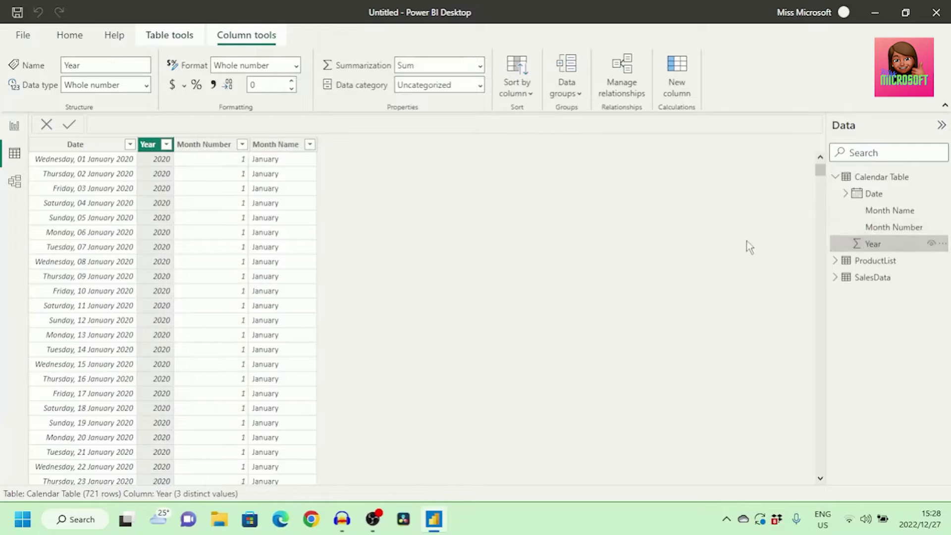
pyautogui.click(481, 65)
pyautogui.click(436, 84)
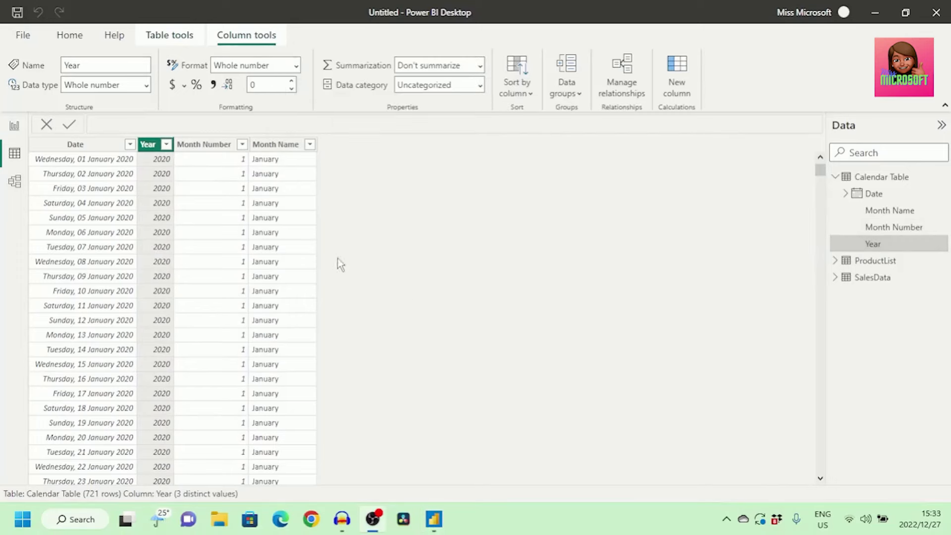
# Step: Create a relationship in the model between the Date field of the Calendar Table and the Date field of SalesData
pyautogui.click(16, 183)
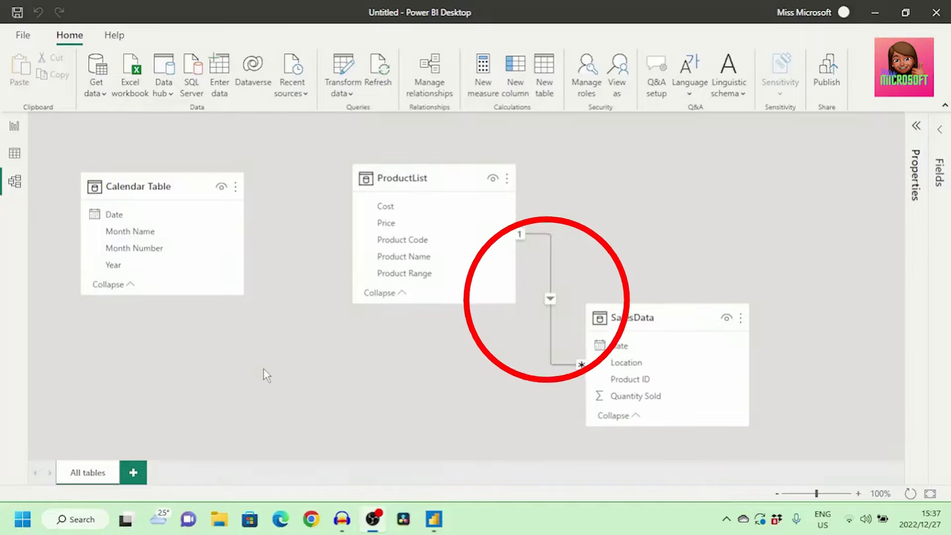
pyautogui.scroll(1, 264, 369)
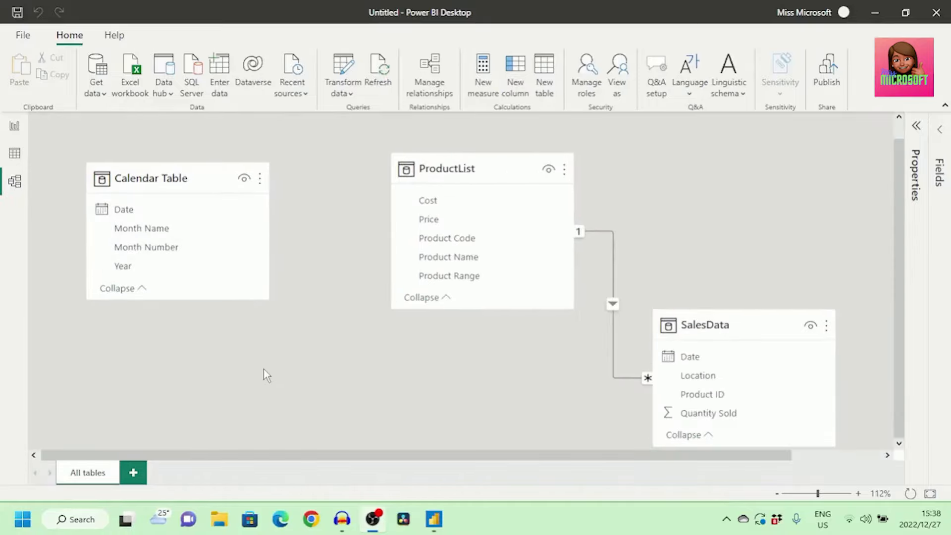
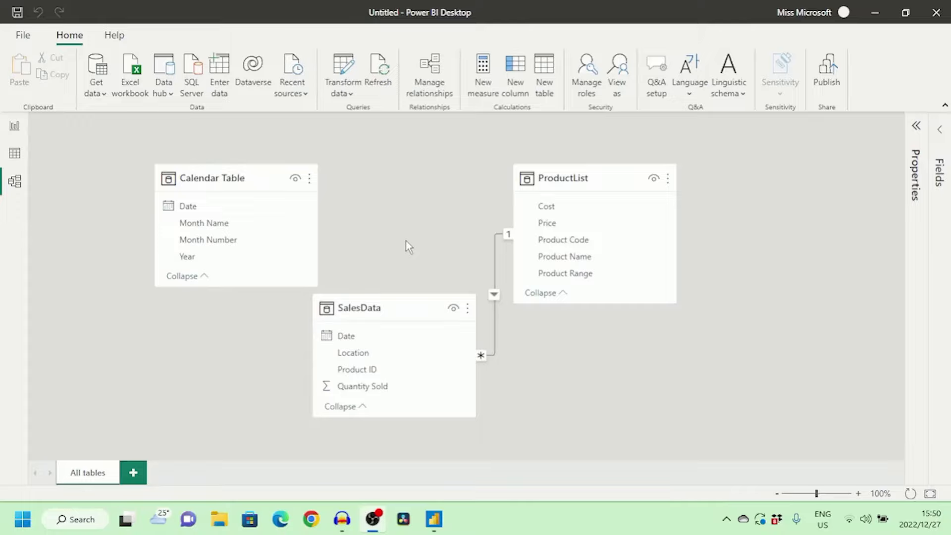
pyautogui.click(199, 205)
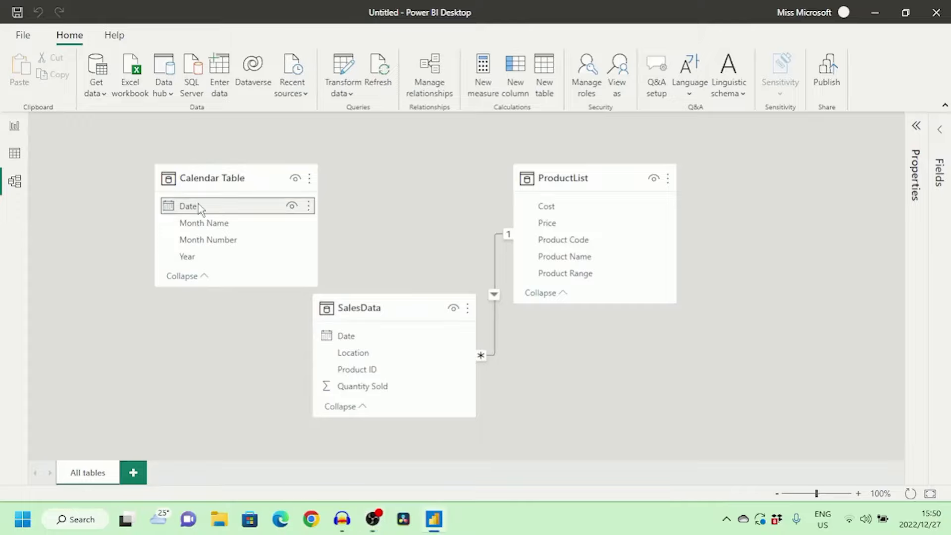
pyautogui.moveTo(199, 206); pyautogui.dragTo(353, 340)
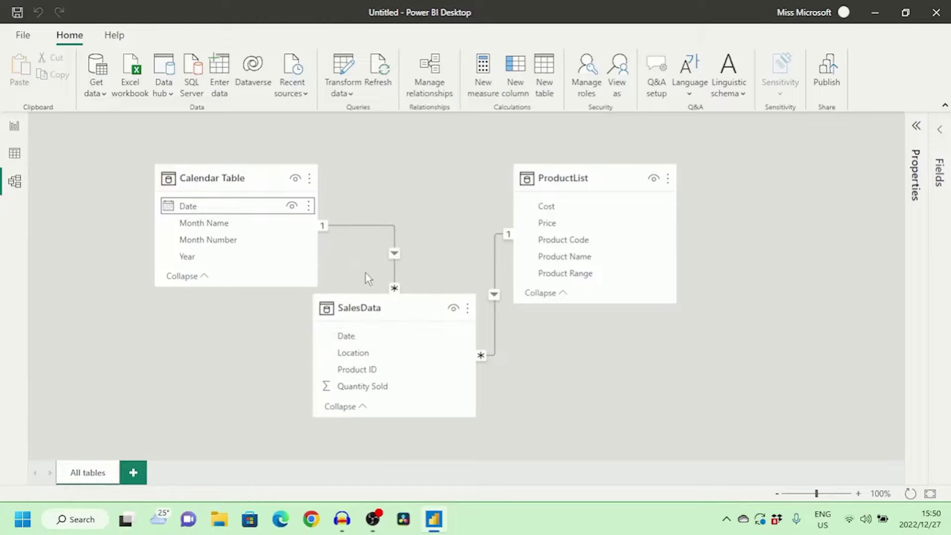
pyautogui.rightClick(393, 230)
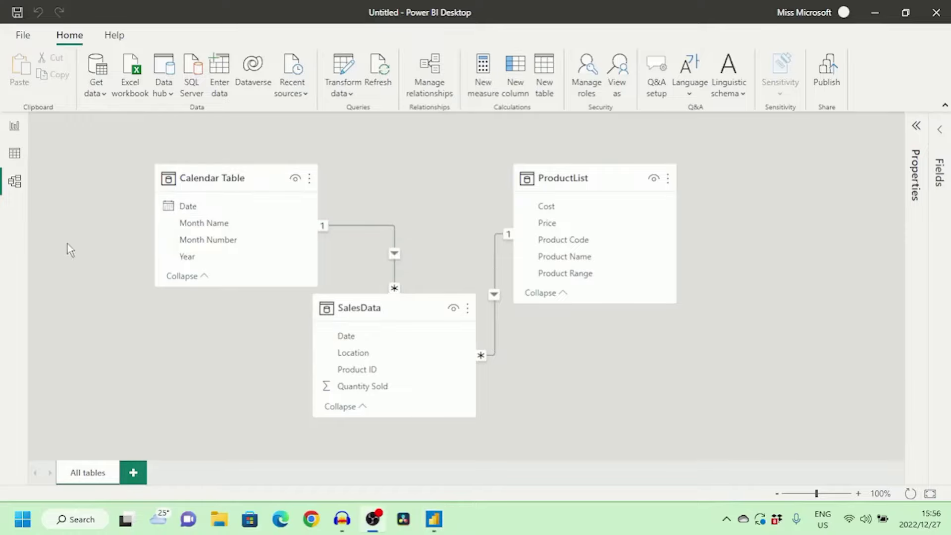
# Step: Expand the fields of ProductList and SalesData in the data view and display the SalesData table
pyautogui.click(16, 156)
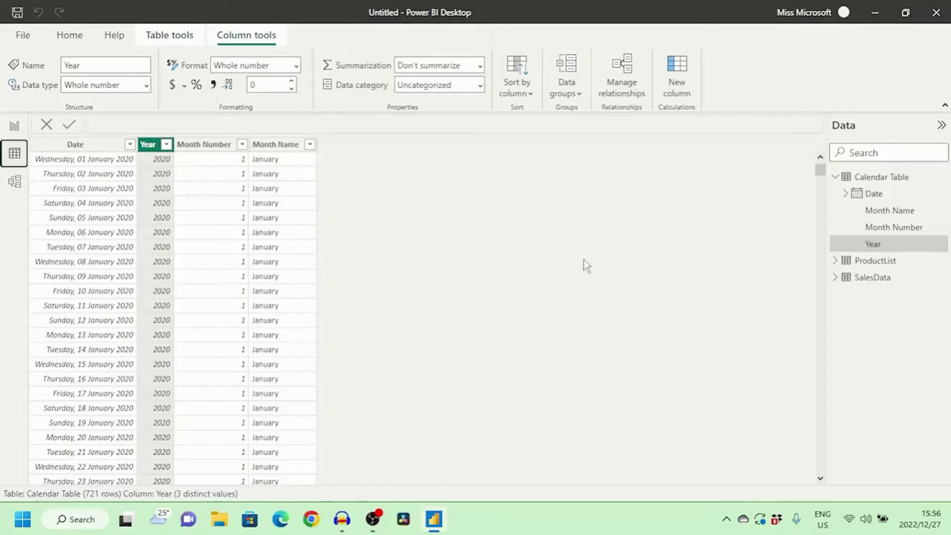
pyautogui.click(836, 263)
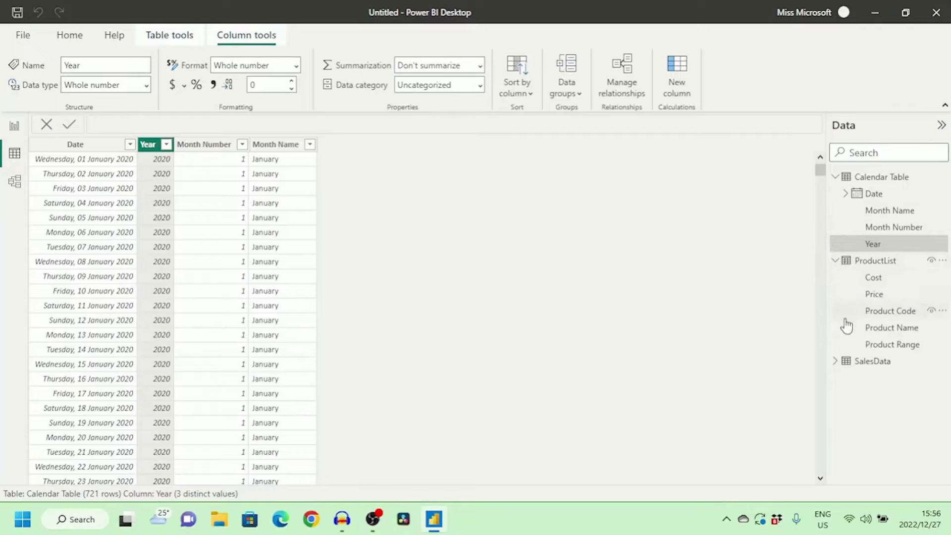
pyautogui.click(834, 367)
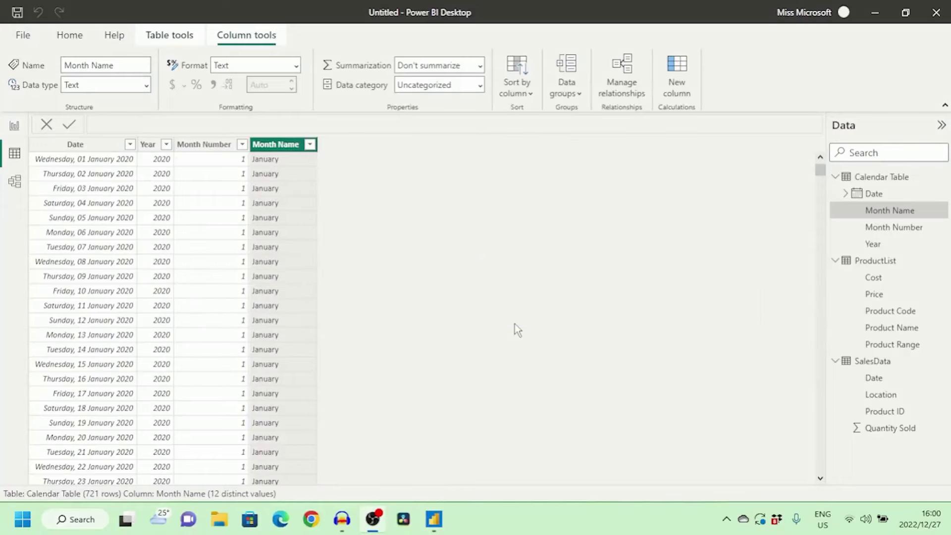
pyautogui.click(862, 364)
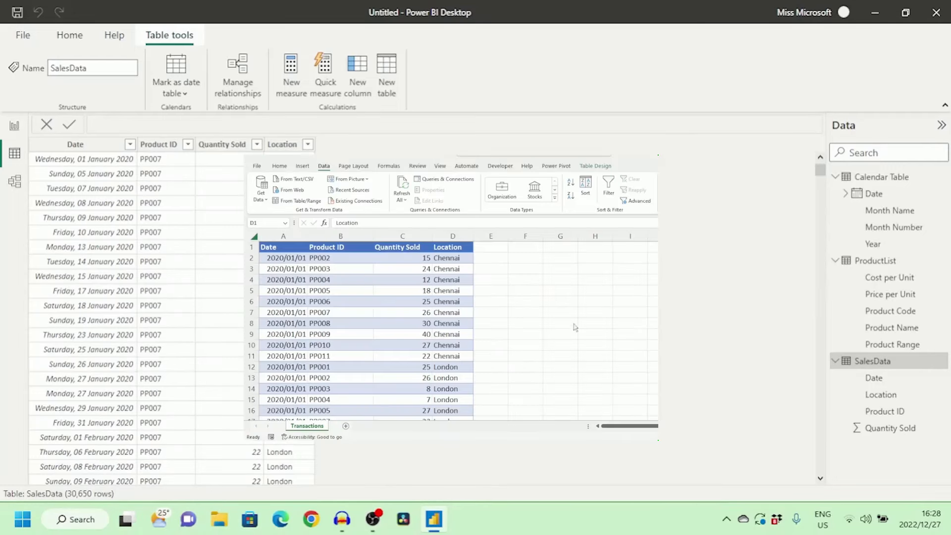
# Step: Turn on filtering for the table on the Transactions sheet in Excel and filter the Location column to London only
pyautogui.click(609, 187)
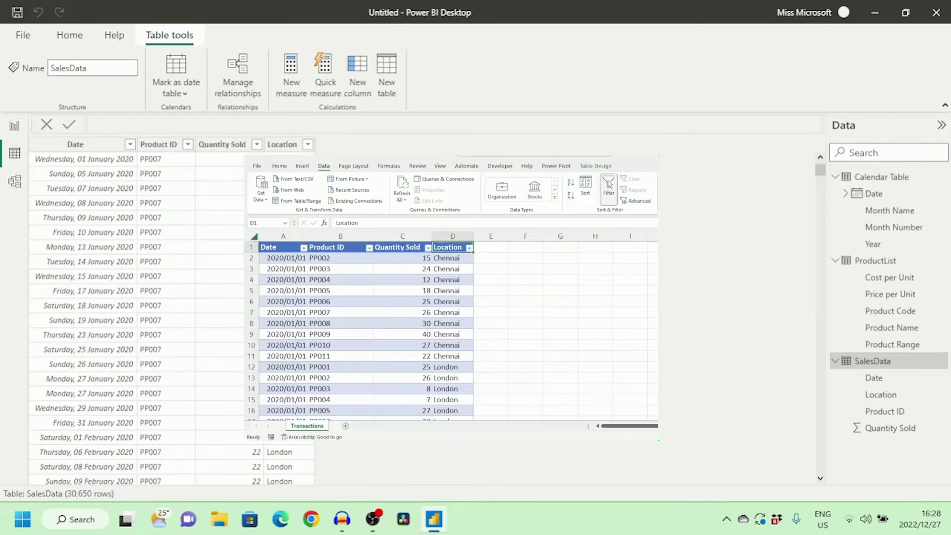
pyautogui.click(469, 248)
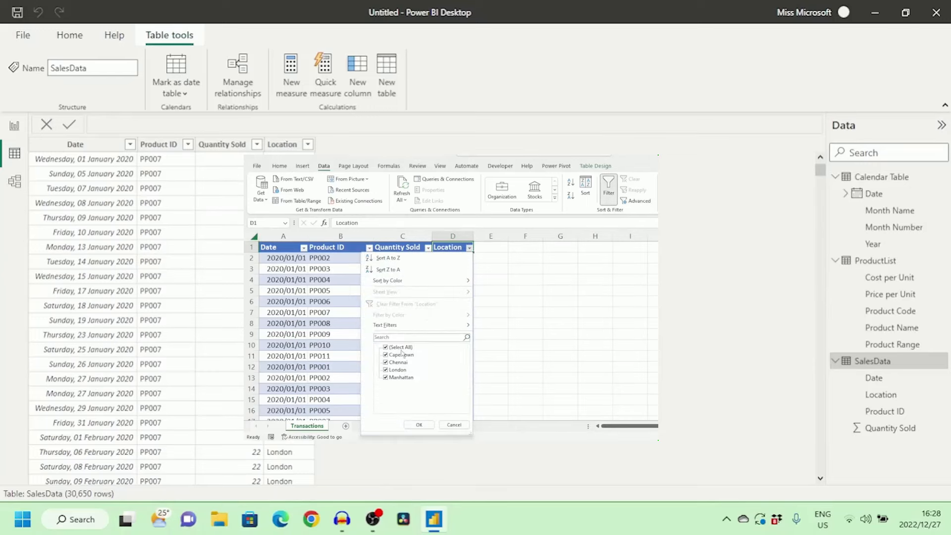
pyautogui.click(385, 348)
pyautogui.click(386, 369)
pyautogui.click(419, 424)
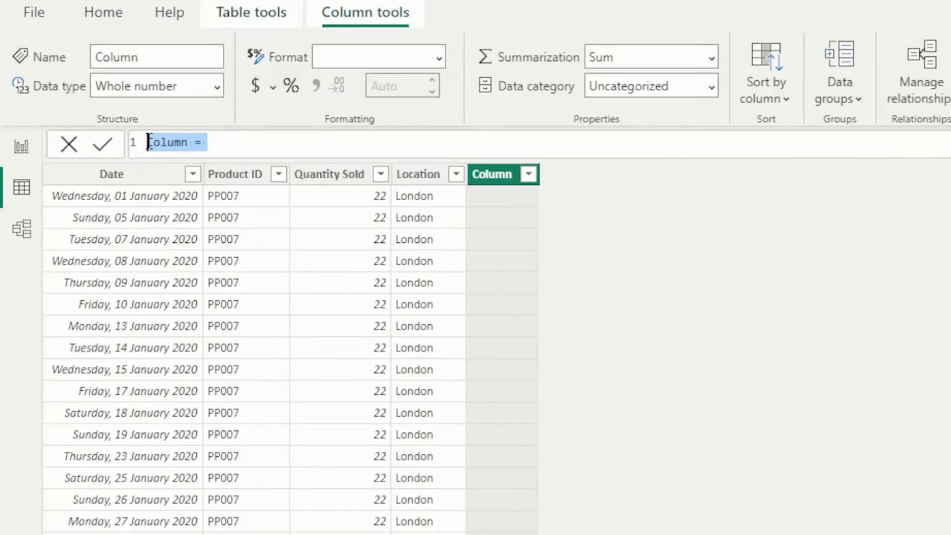
# Step: Name the new SalesData column Sales Value and begin its formula with SalesData[Quantity Sold] followed by a multiplication sign
pyautogui.write('Sales Val')
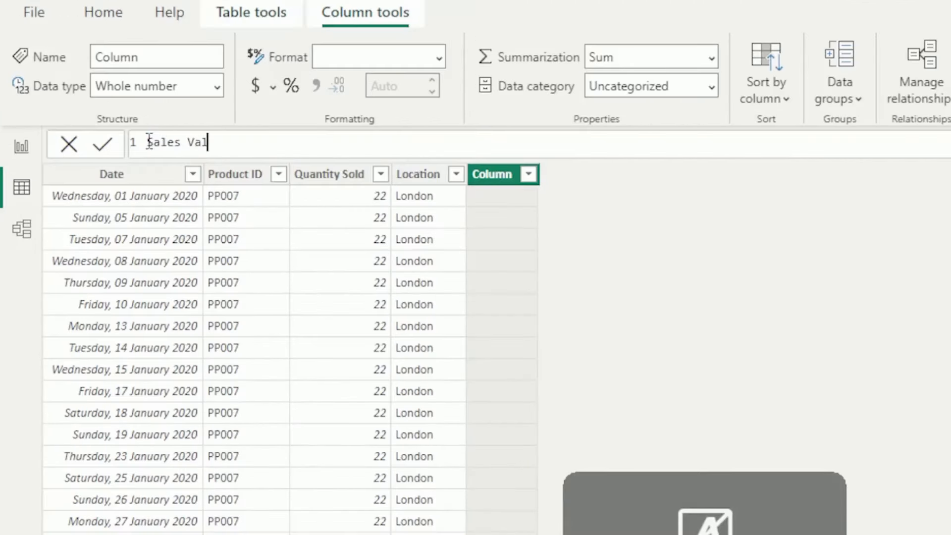
pyautogui.write('ue =')
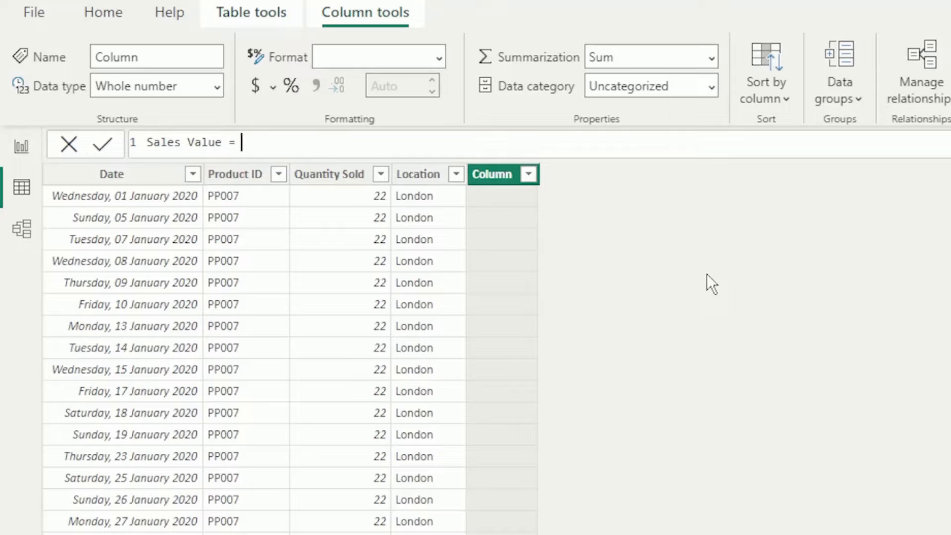
pyautogui.write('Quanti')
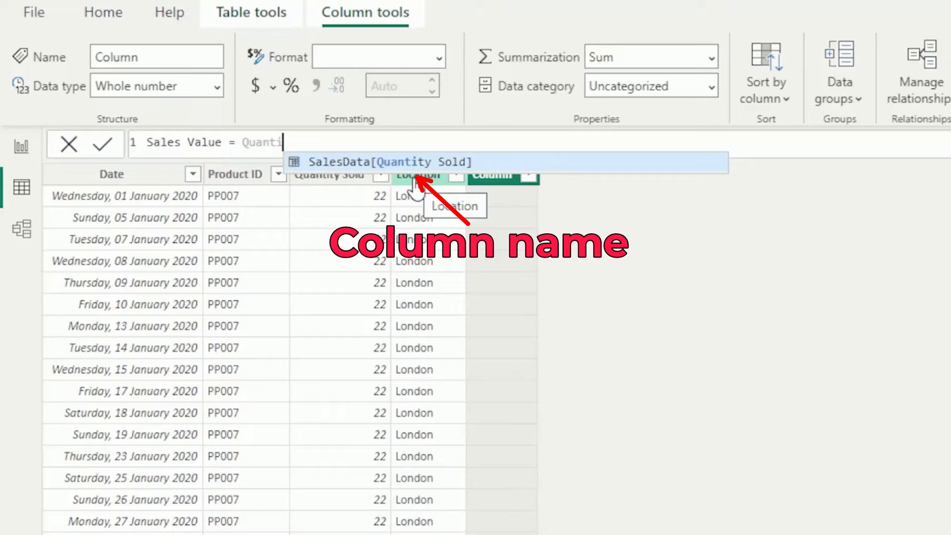
pyautogui.click(347, 164)
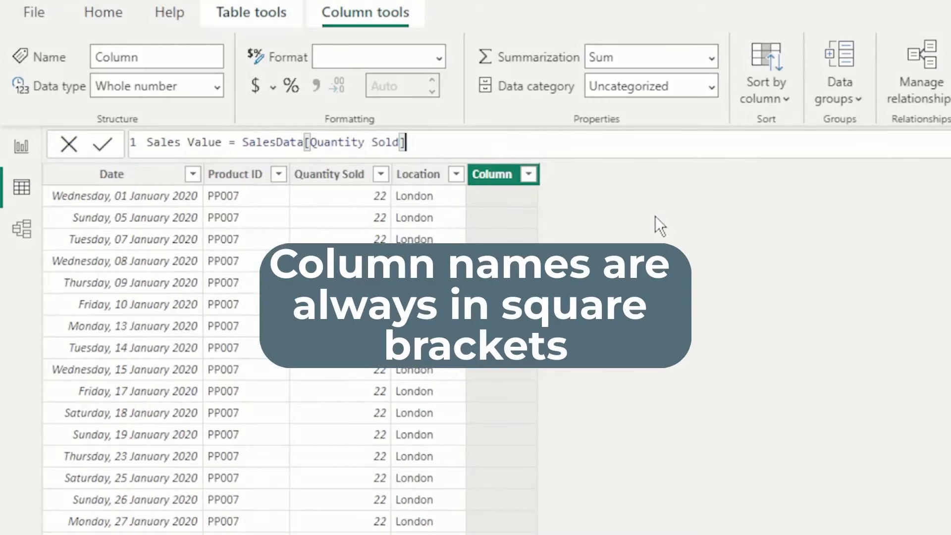
pyautogui.write('*')
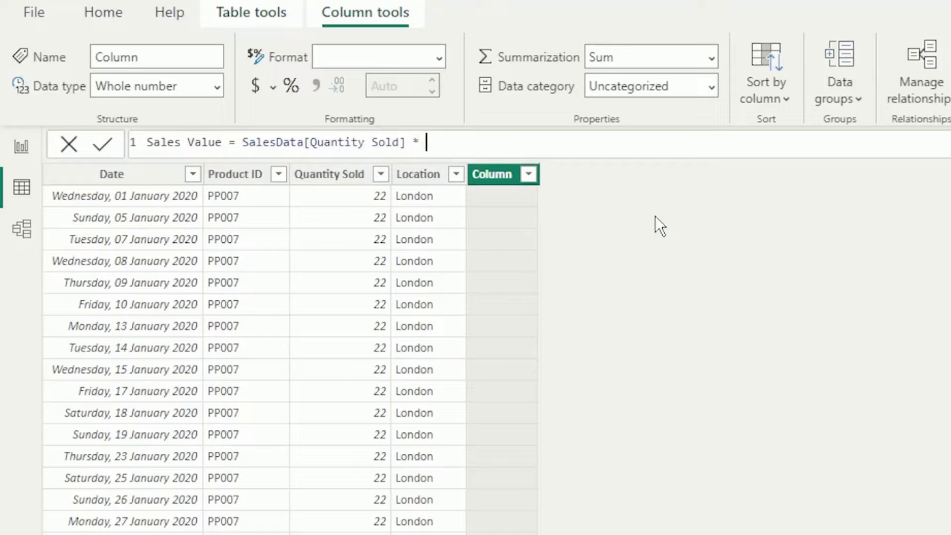
pyautogui.write(' Price')
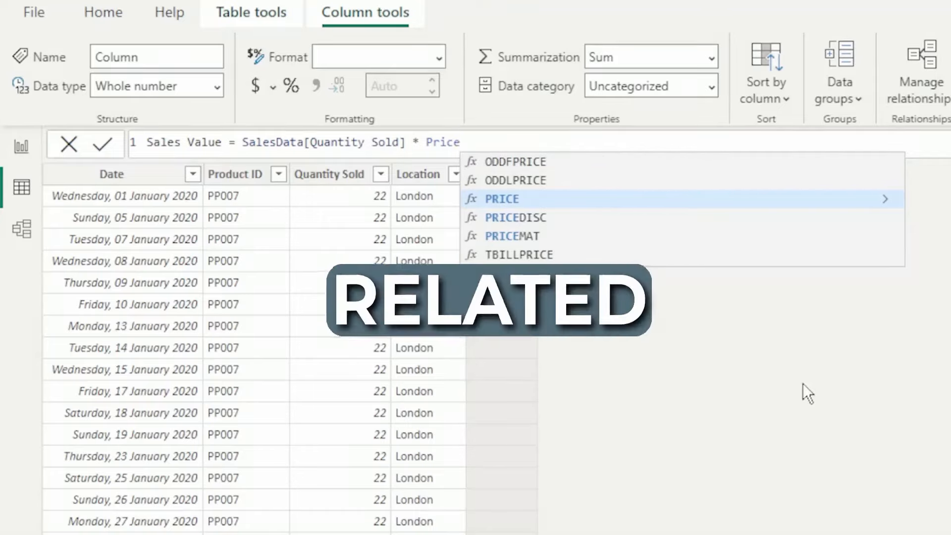
pyautogui.doubleClick(429, 142)
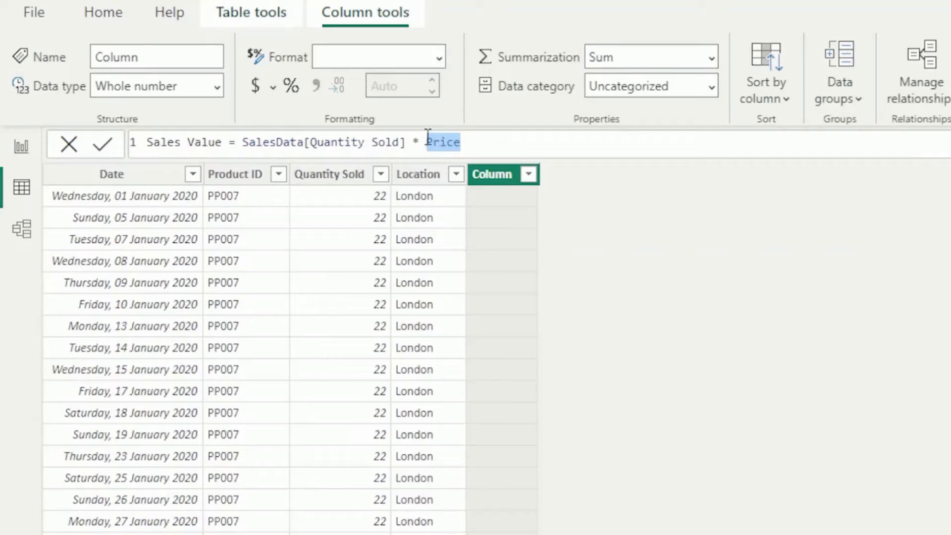
pyautogui.press('BackSpace')
# Step: Complete the Sales Value formula by multiplying by RELATED(ProductList[Price per Unit]) and commit it
pyautogui.write('RELATED')
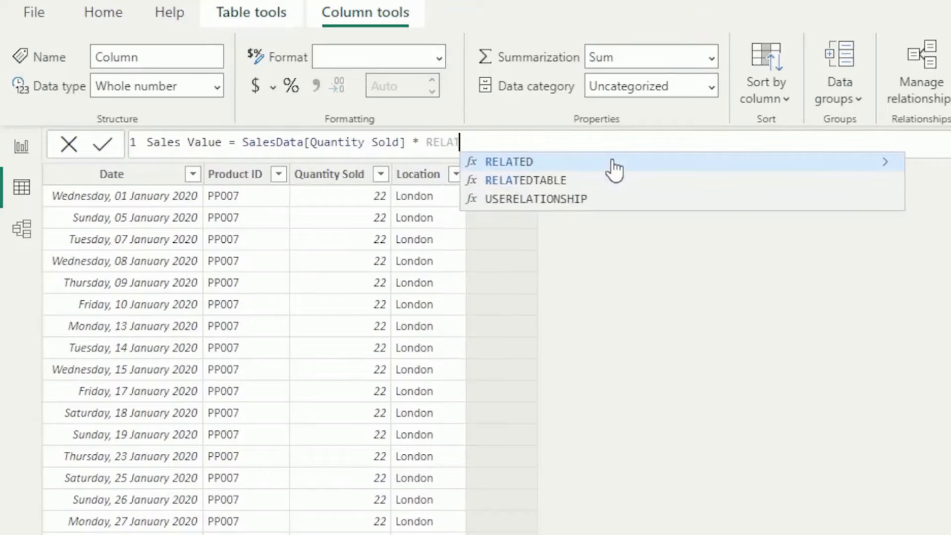
pyautogui.click(518, 165)
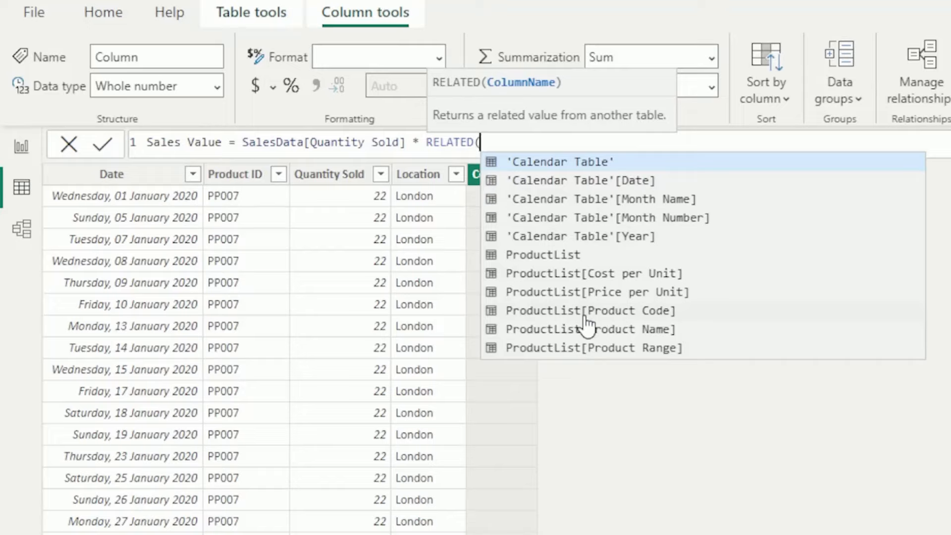
pyautogui.click(543, 293)
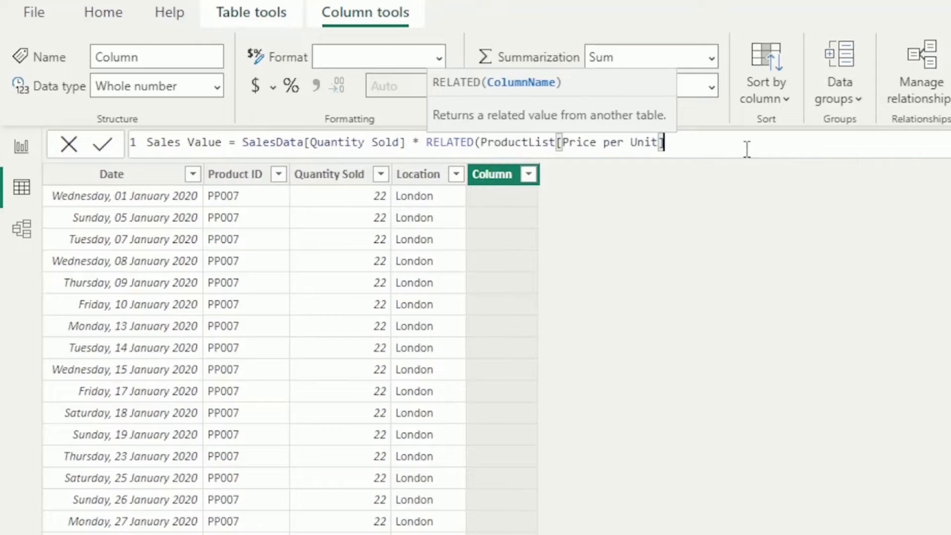
pyautogui.write(')')
pyautogui.press('Return')
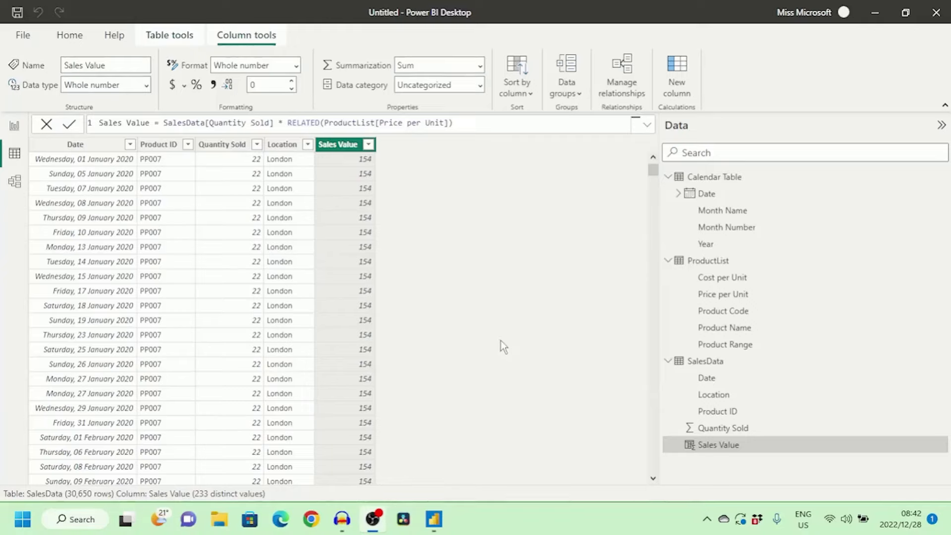
# Step: Add a calculated column named COS to SalesData and begin its formula with SalesData[Quantity Sold] followed by a multiplication sign
pyautogui.click(161, 36)
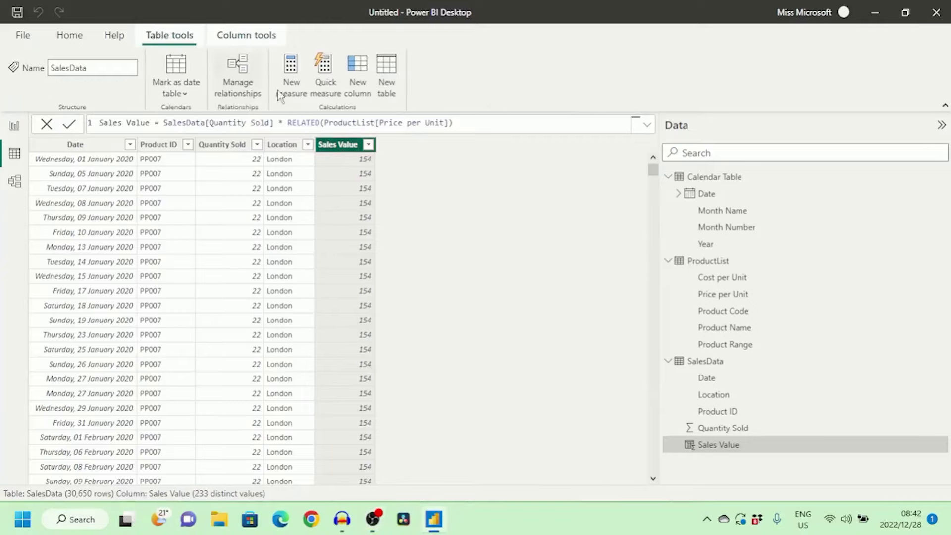
pyautogui.click(357, 75)
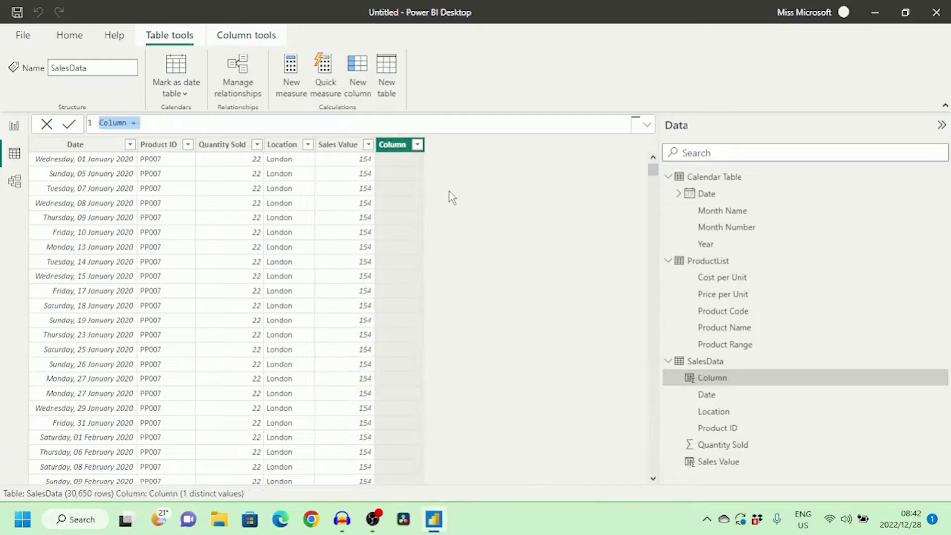
pyautogui.write('COS')
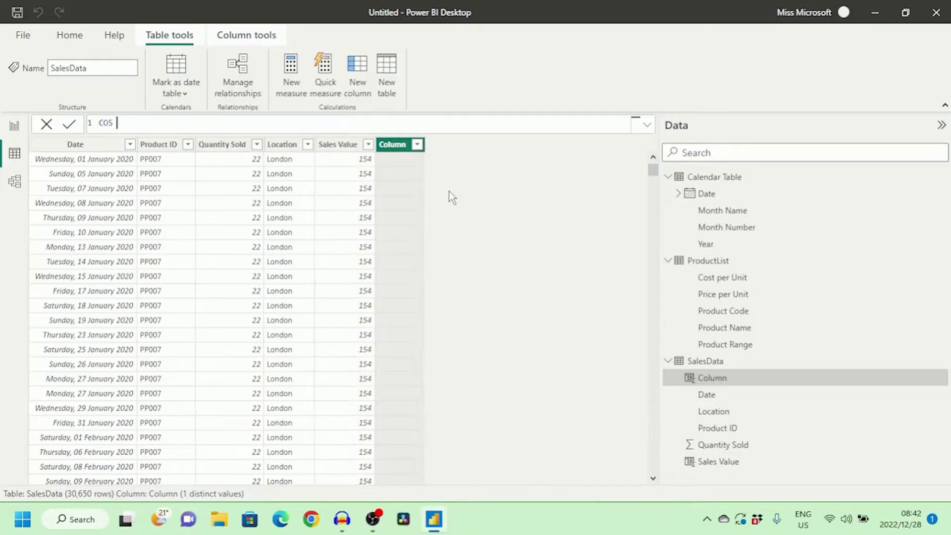
pyautogui.write(' = Q')
pyautogui.press('capslock')
pyautogui.write('u')
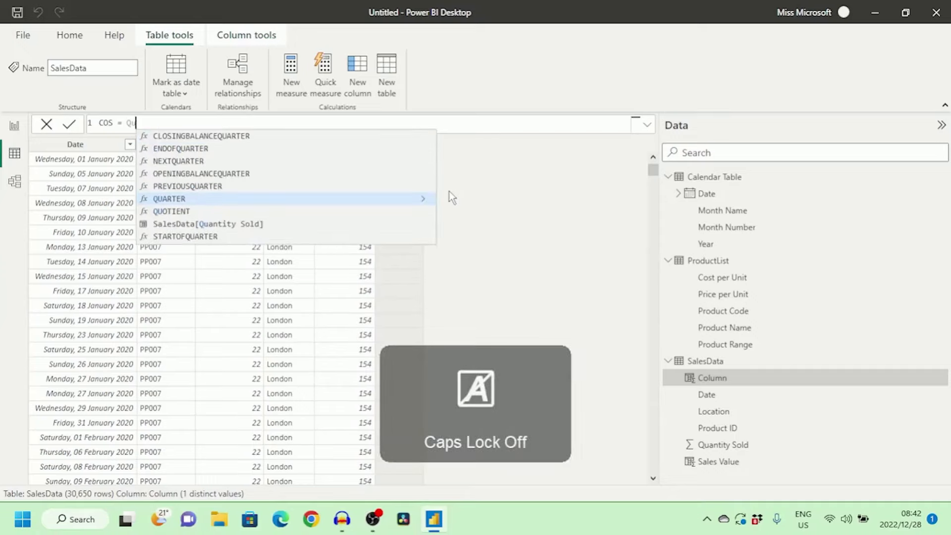
pyautogui.write('an')
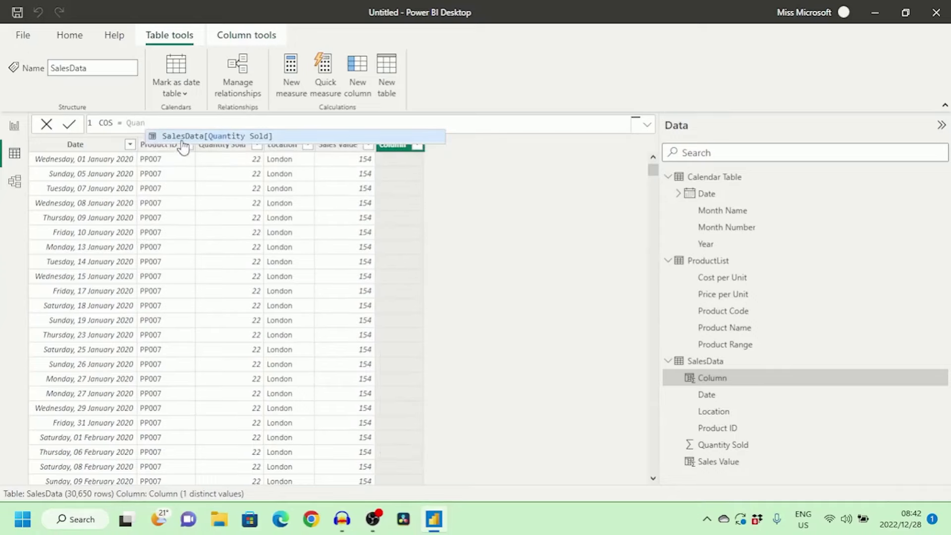
pyautogui.click(222, 142)
pyautogui.write('*')
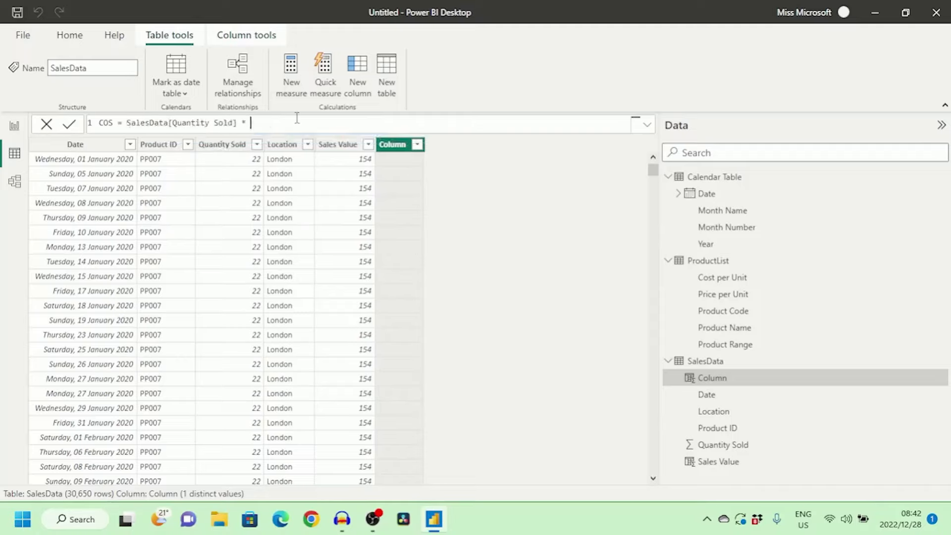
# Step: Complete the COS formula by multiplying by RELATED(ProductList[Cost per Unit]) and commit it
pyautogui.press('capslock')
pyautogui.write('RELA')
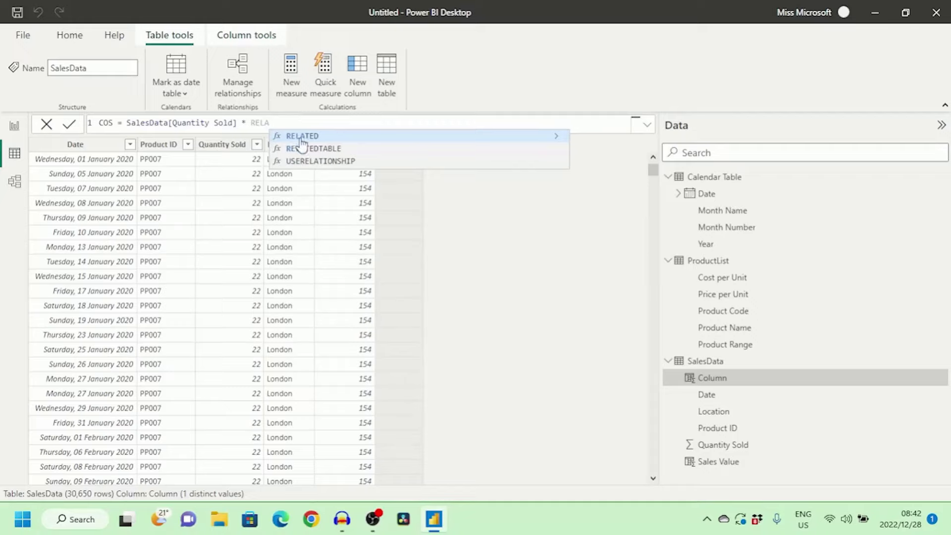
pyautogui.click(301, 139)
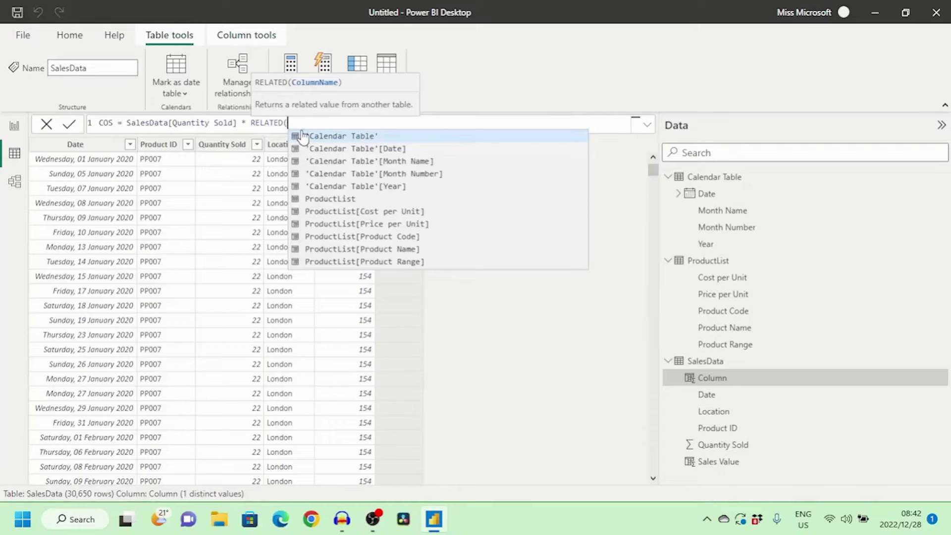
pyautogui.click(338, 213)
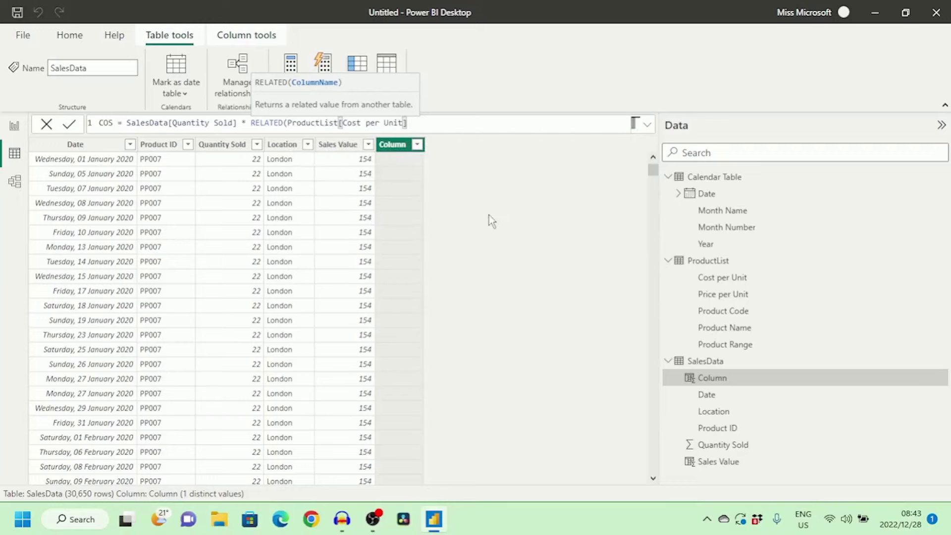
pyautogui.write(')')
pyautogui.press('Return')
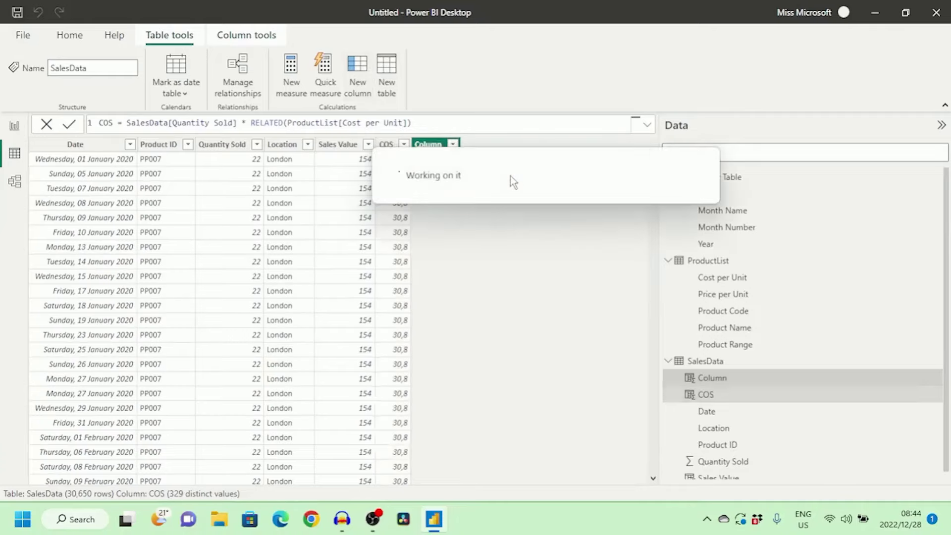
# Step: Define another calculated column in SalesData as Margin = SalesData[Sales Value] - SalesData[COS]
pyautogui.press('capslock')
pyautogui.write('Margin =')
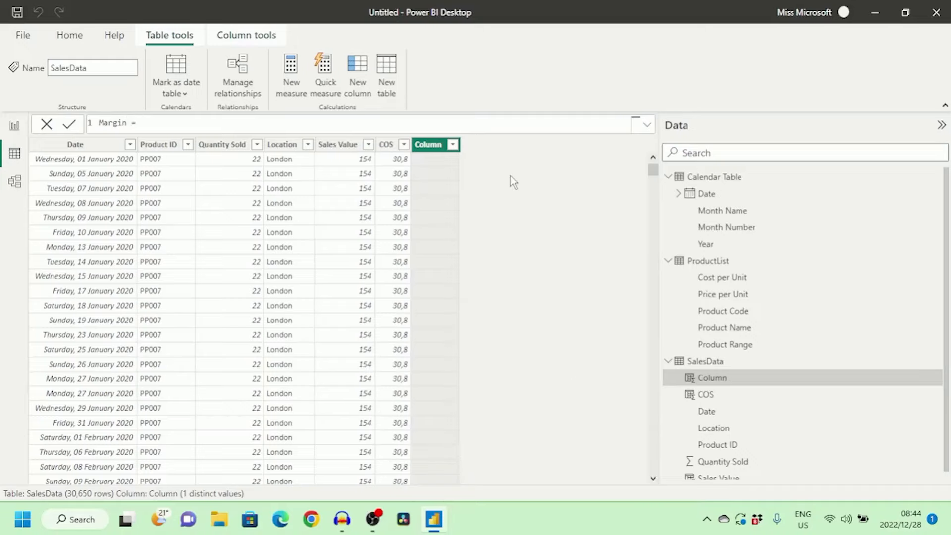
pyautogui.press('capslock')
pyautogui.write('S')
pyautogui.press('capslock')
pyautogui.write('a')
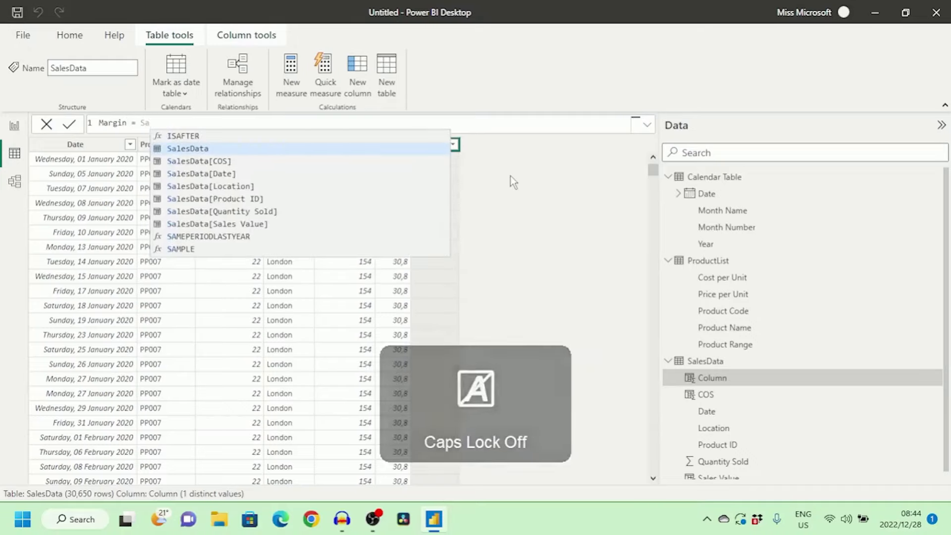
pyautogui.write('les')
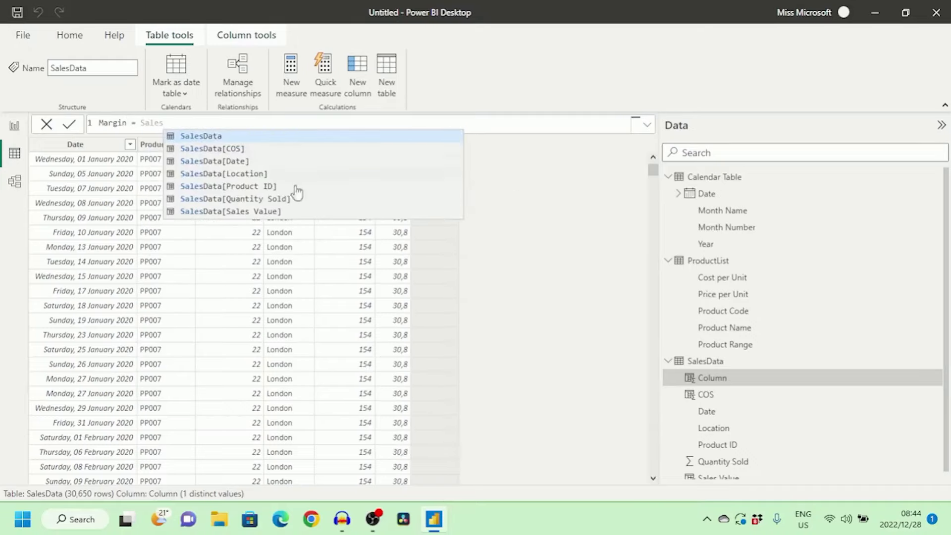
pyautogui.click(228, 213)
pyautogui.write('-')
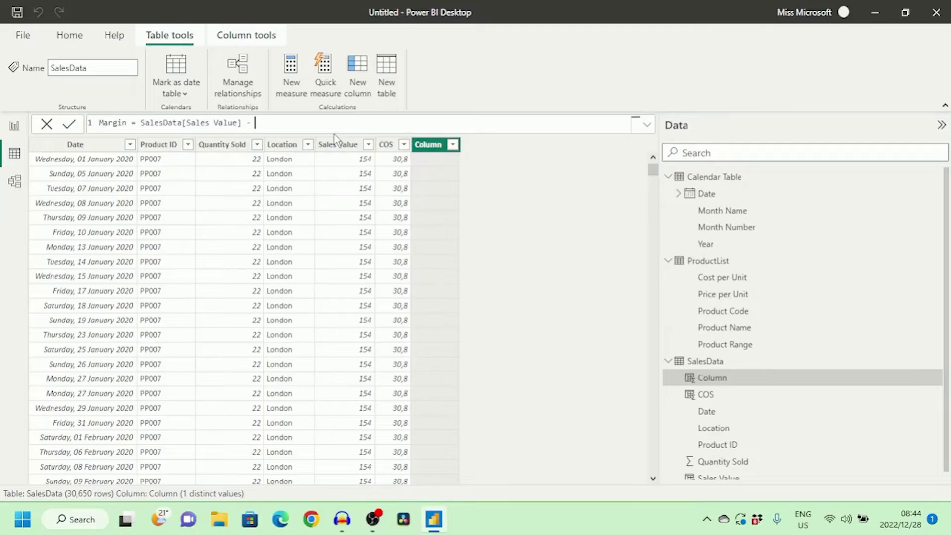
pyautogui.press('capslock')
pyautogui.write('COS')
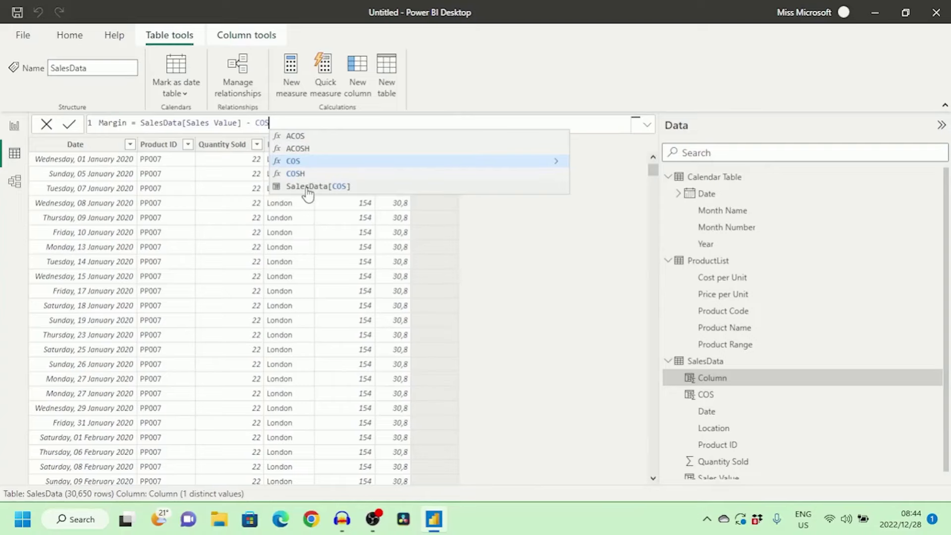
pyautogui.click(307, 187)
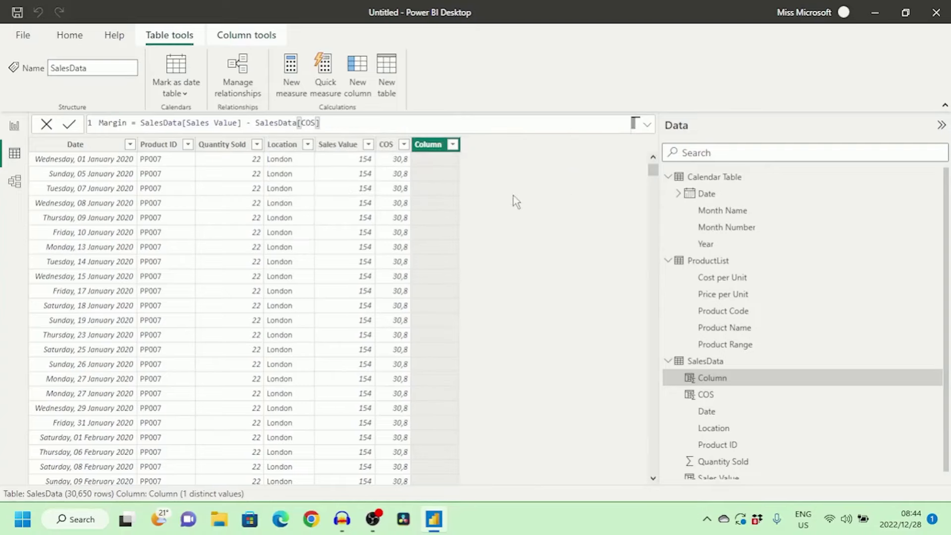
pyautogui.press('Return')
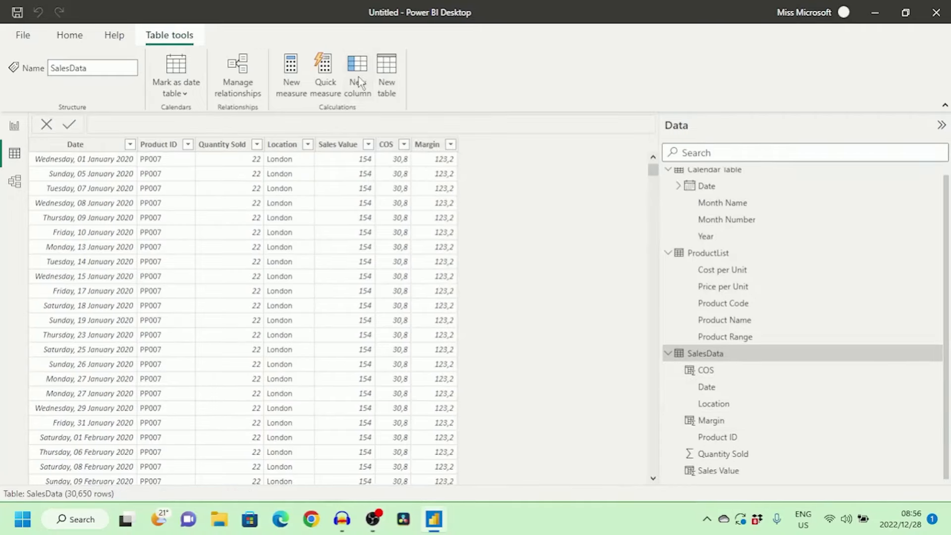
# Step: Add a calculated column to SalesData and name it Margin %, ready for its formula after the equals sign
pyautogui.click(358, 76)
pyautogui.press('capslock')
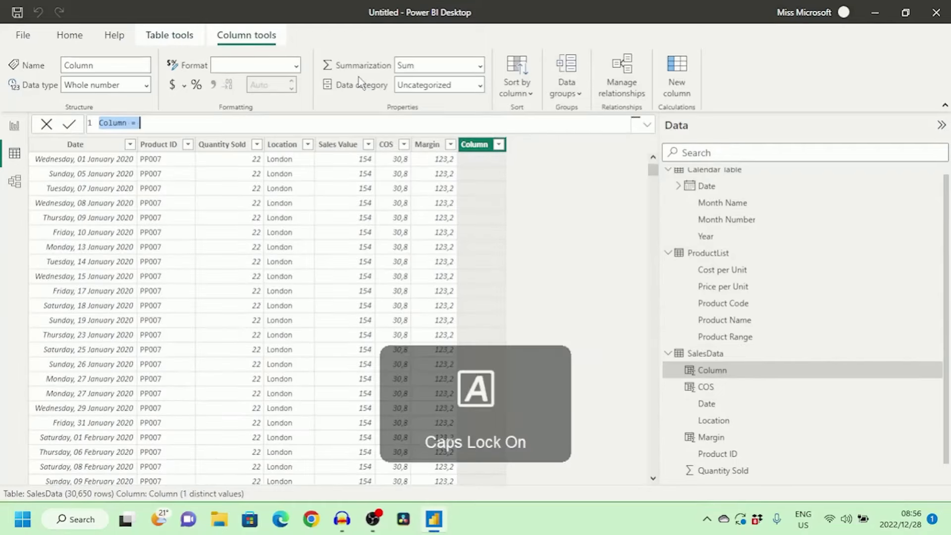
pyautogui.write('M')
pyautogui.press('capslock')
pyautogui.write('argin ')
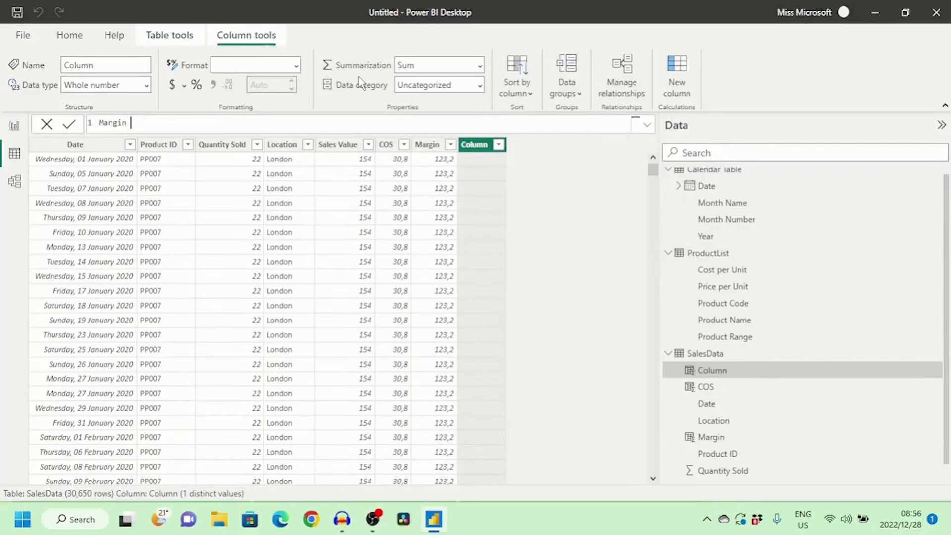
pyautogui.write('% =')
pyautogui.press('capslock')
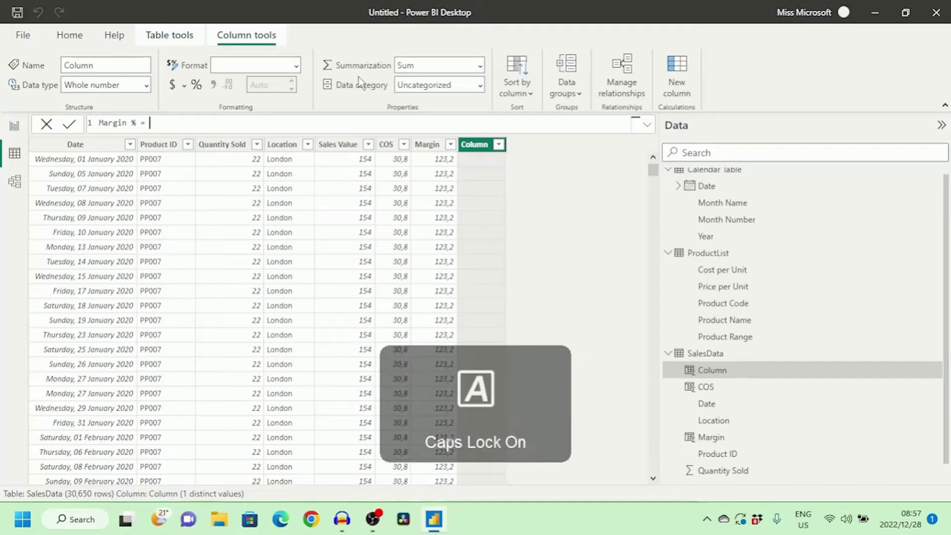
# Step: Begin the Margin % column formula with the DIVIDE function, using SalesData[Margin] as its numerator
pyautogui.write('DIVIDE')
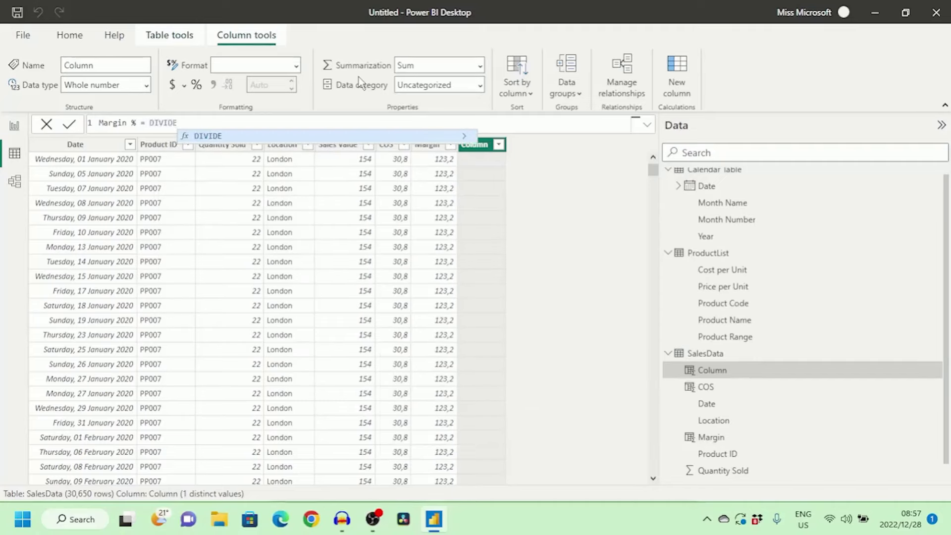
pyautogui.click(215, 137)
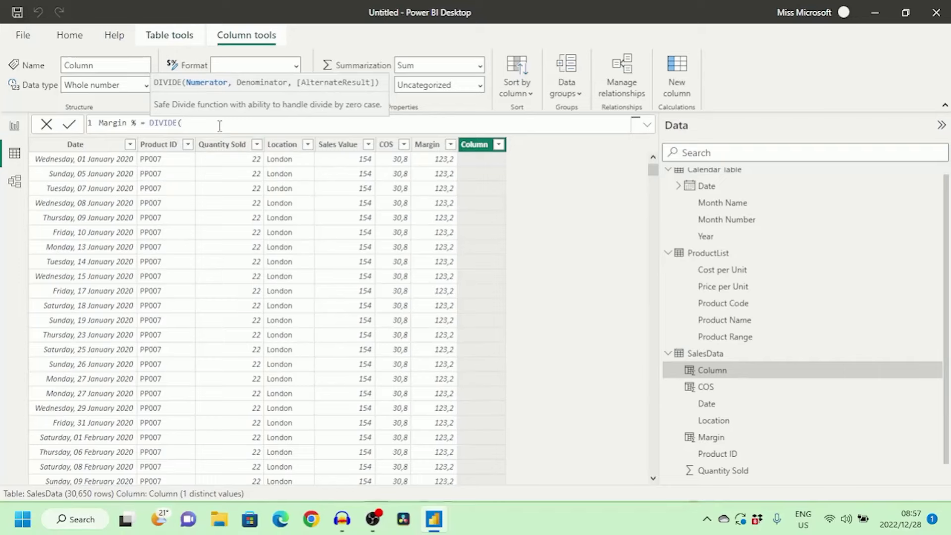
pyautogui.press('capslock')
pyautogui.write('Ma')
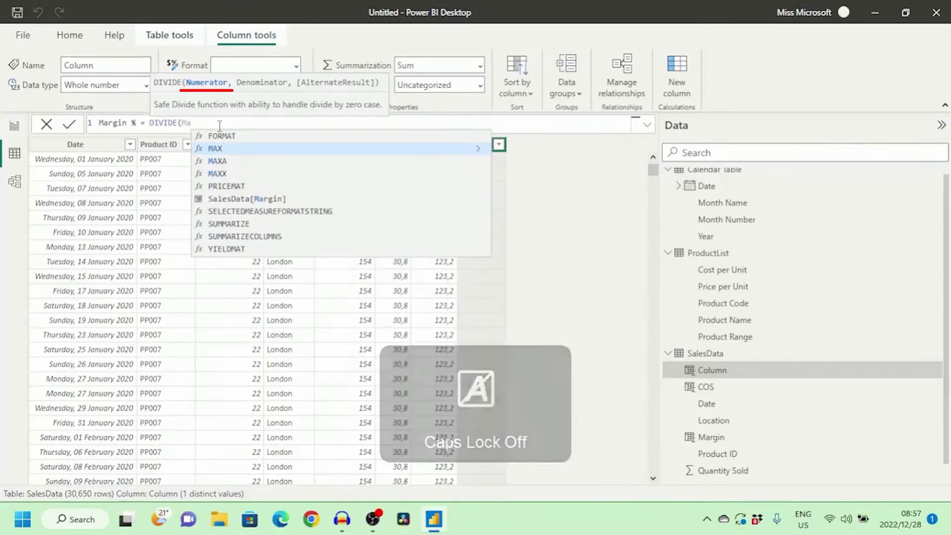
pyautogui.click(231, 207)
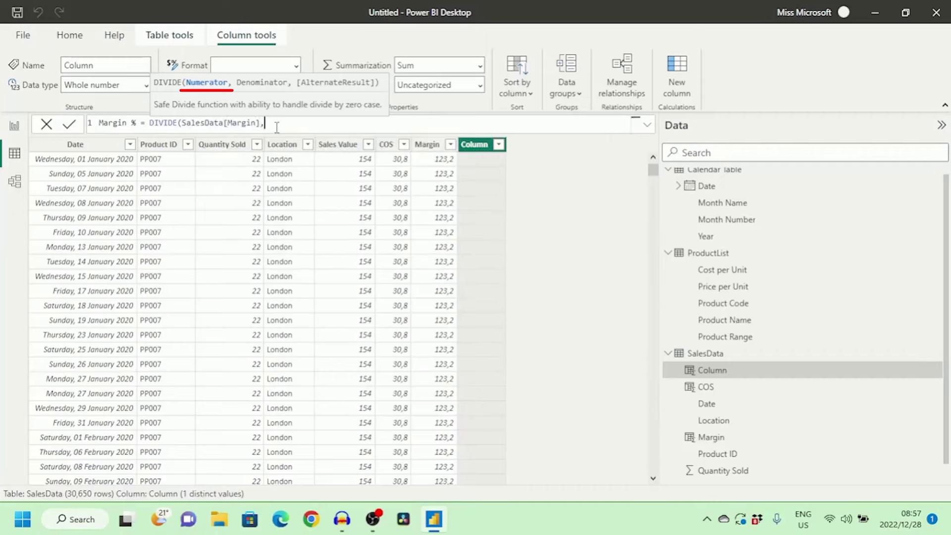
pyautogui.write(',')
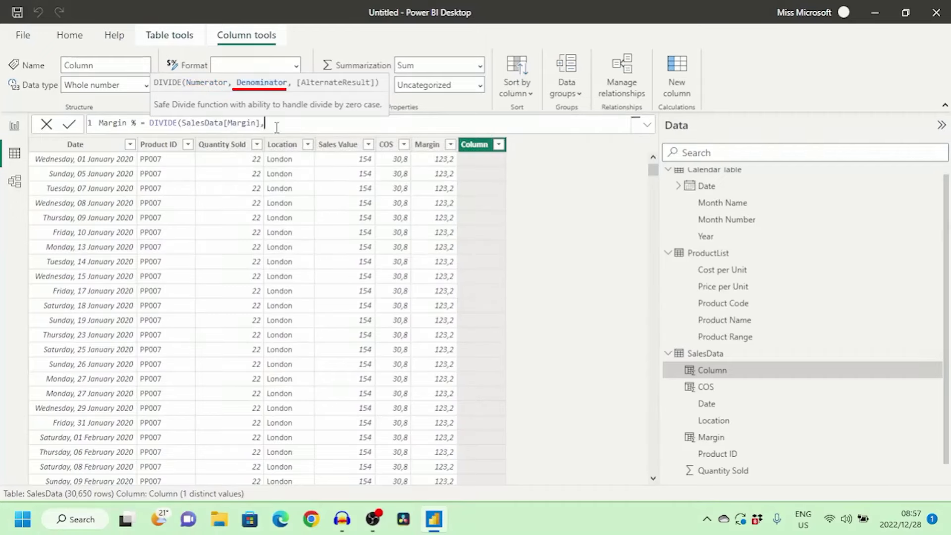
# Step: Add SalesData[Sales Value] as the denominator of the Margin % formula, close the DIVIDE function and commit it
pyautogui.press('capslock')
pyautogui.write('S')
pyautogui.press('capslock')
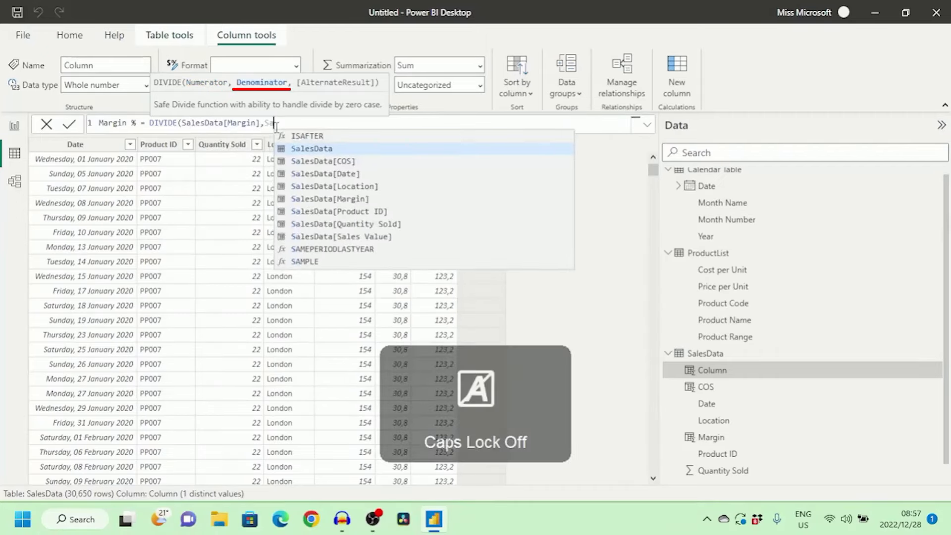
pyautogui.write('ales')
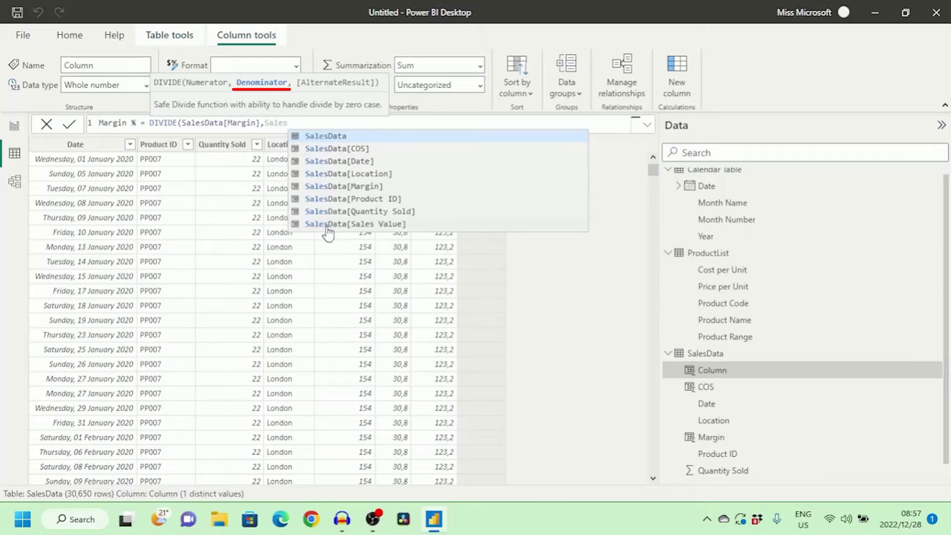
pyautogui.click(352, 227)
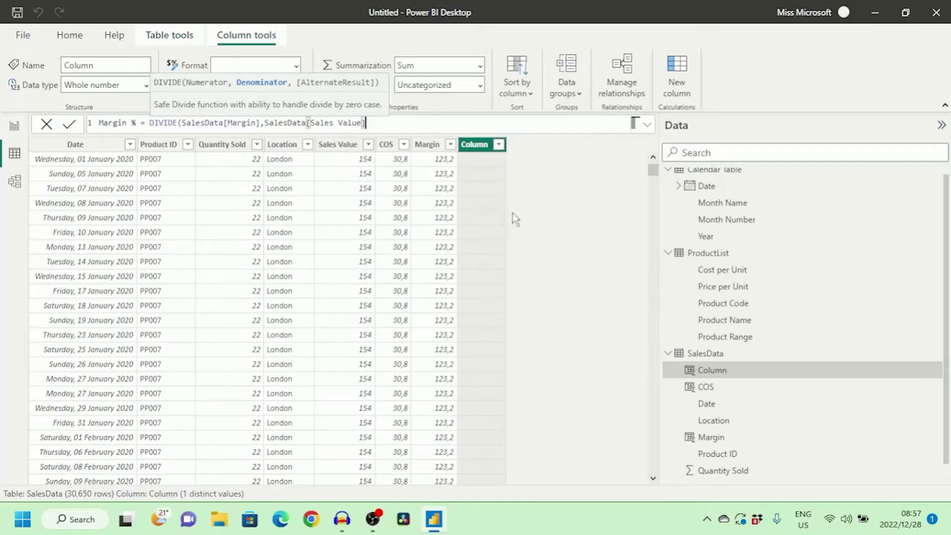
pyautogui.write(')')
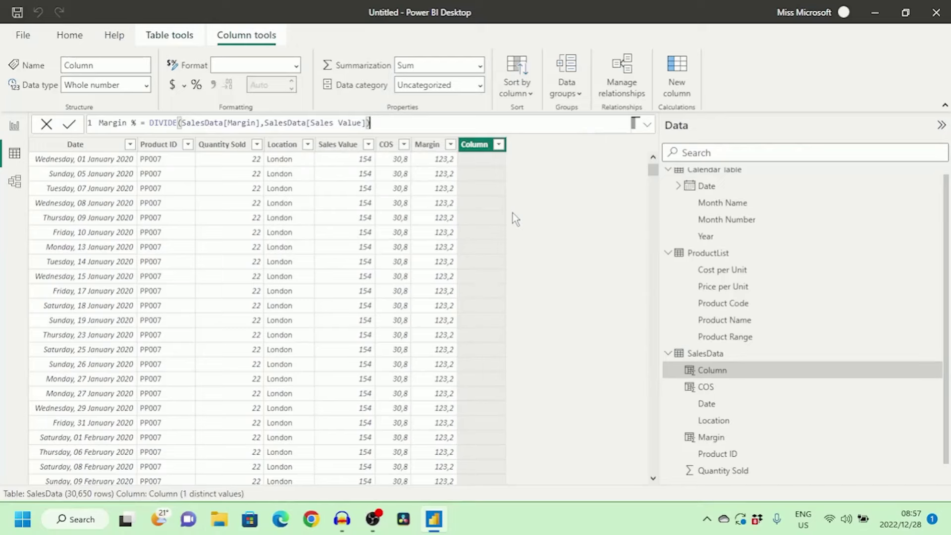
pyautogui.press('Return')
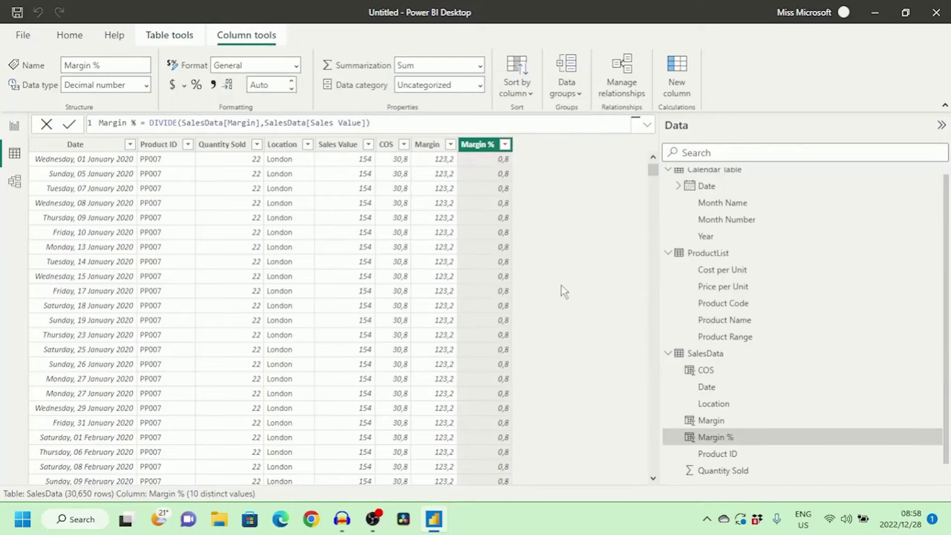
# Step: Format the Margin % column as a percentage with 0 decimal places
pyautogui.click(197, 85)
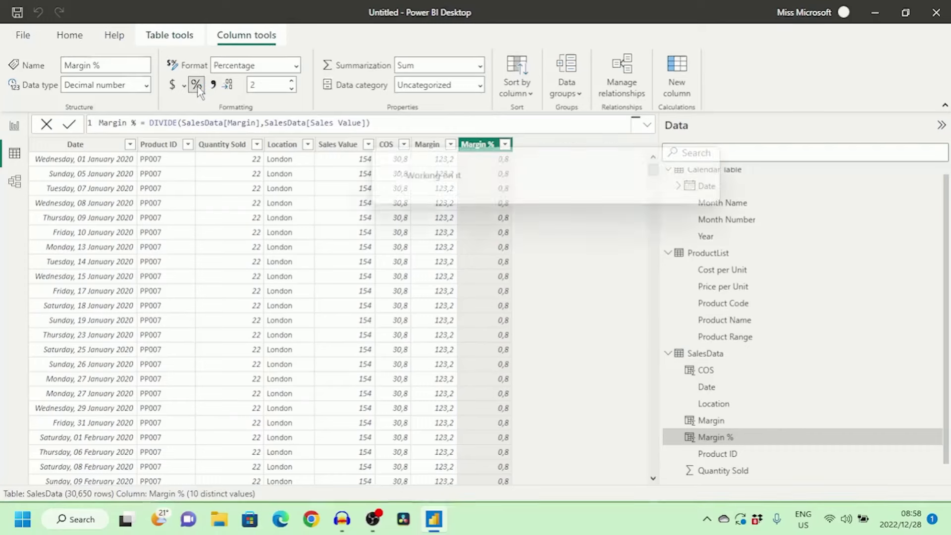
pyautogui.click(291, 90)
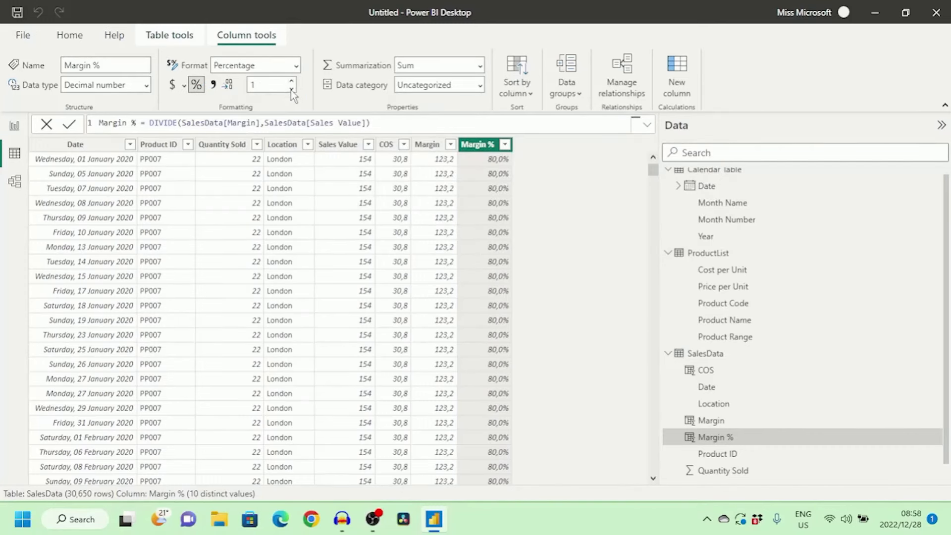
pyautogui.click(291, 90)
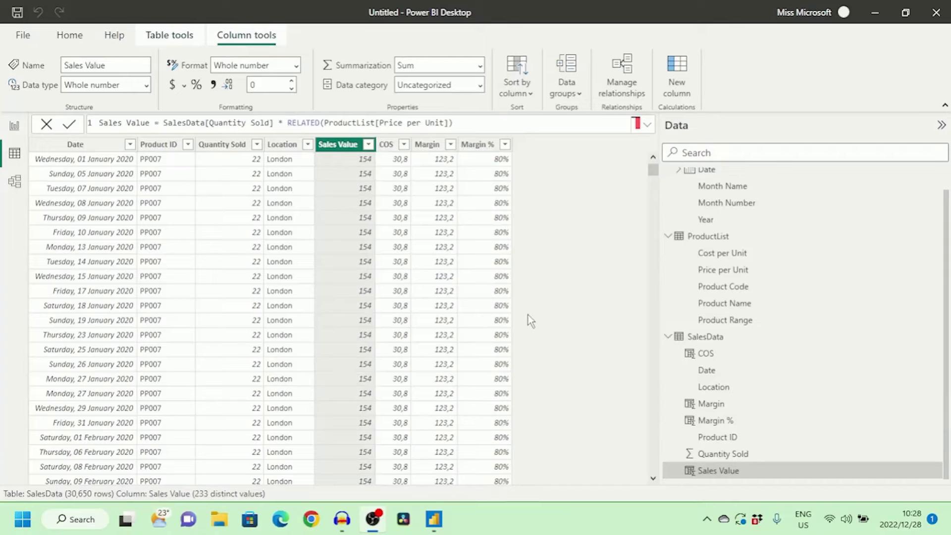
# Step: Add a new measure to the SalesData table and name it MSalesValue, followed by an equals sign
pyautogui.click(169, 34)
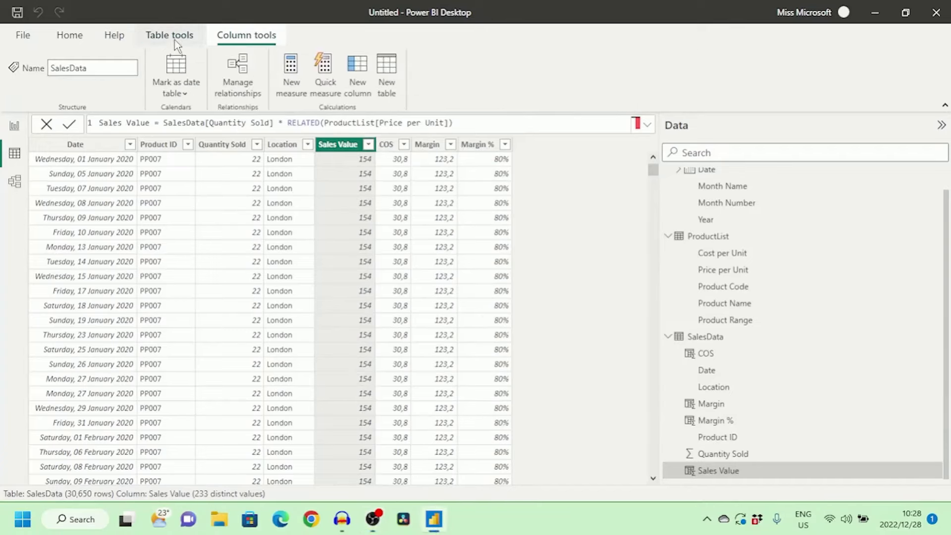
pyautogui.click(297, 94)
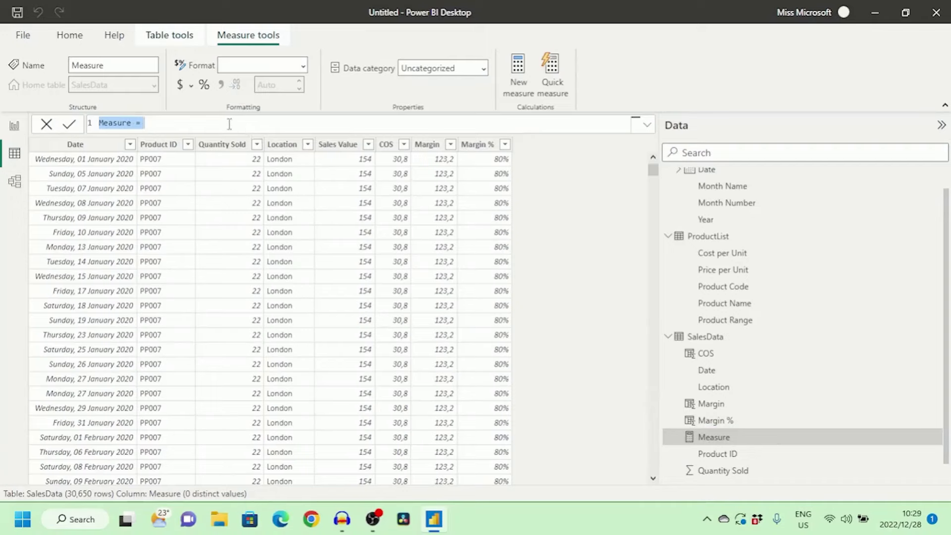
pyautogui.press('capslock')
pyautogui.write('MS')
pyautogui.press('capslock')
pyautogui.write('ales')
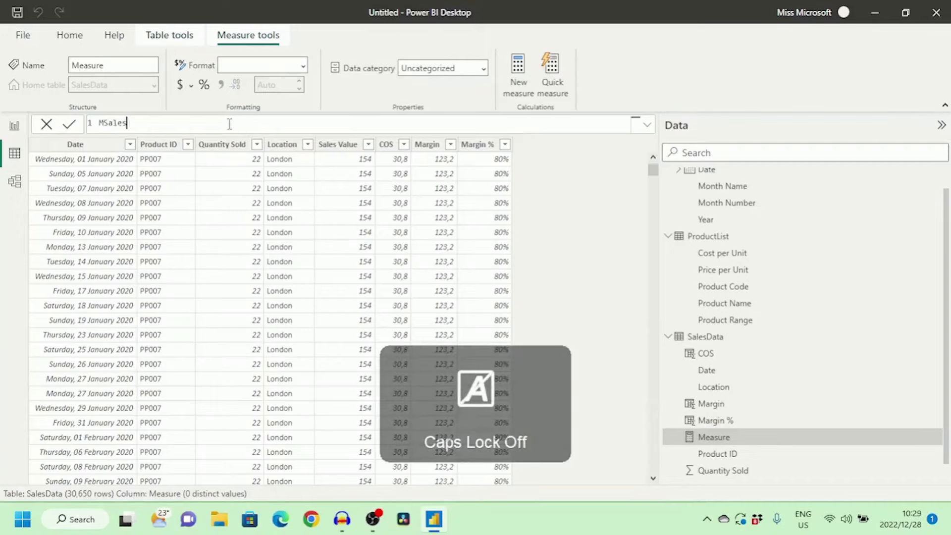
pyautogui.write('Value')
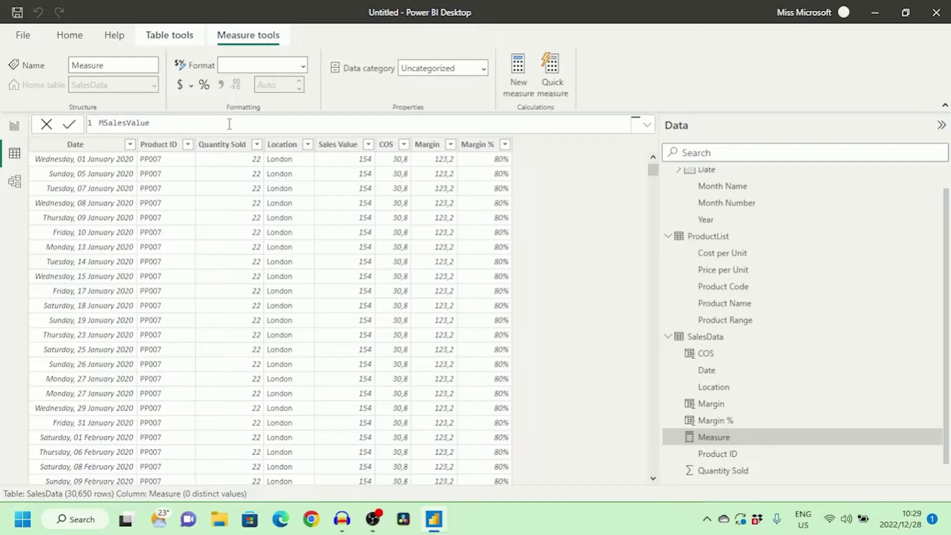
pyautogui.click(689, 427)
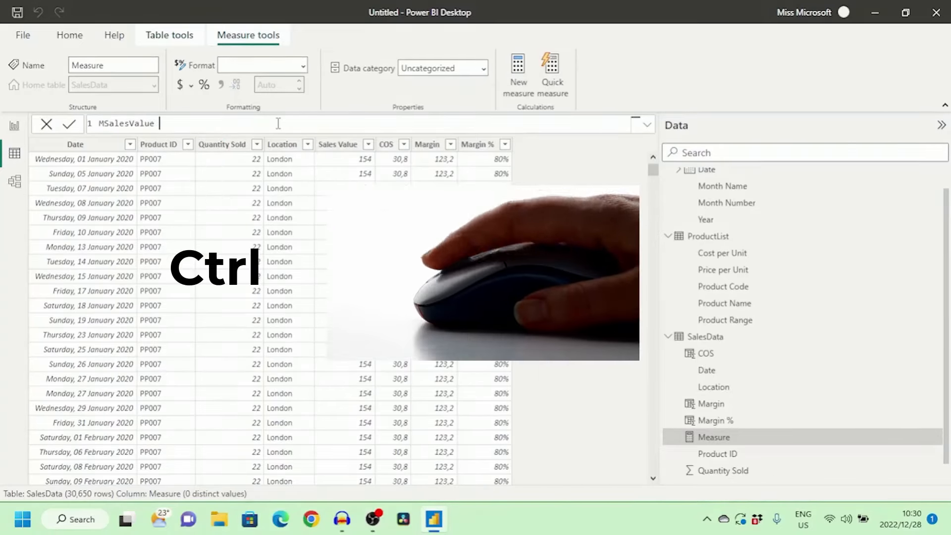
pyautogui.keyDown('ctrl'); pyautogui.scroll(1, 278, 123); pyautogui.keyUp('ctrl')
pyautogui.keyDown('ctrl'); pyautogui.scroll(1, 279, 123); pyautogui.keyUp('ctrl')
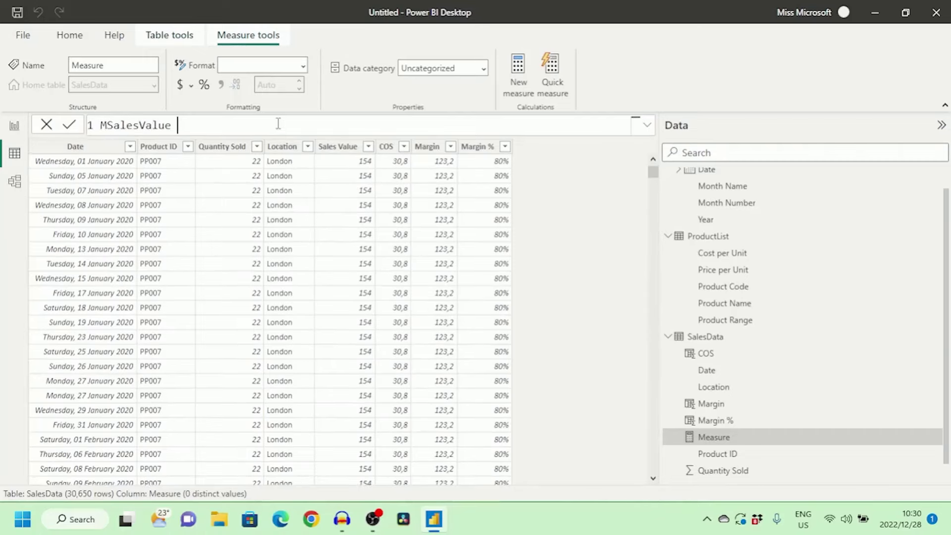
pyautogui.write('=')
# Step: Try to begin the MSalesValue measure's expression with the bare name Quantity
pyautogui.press('capslock')
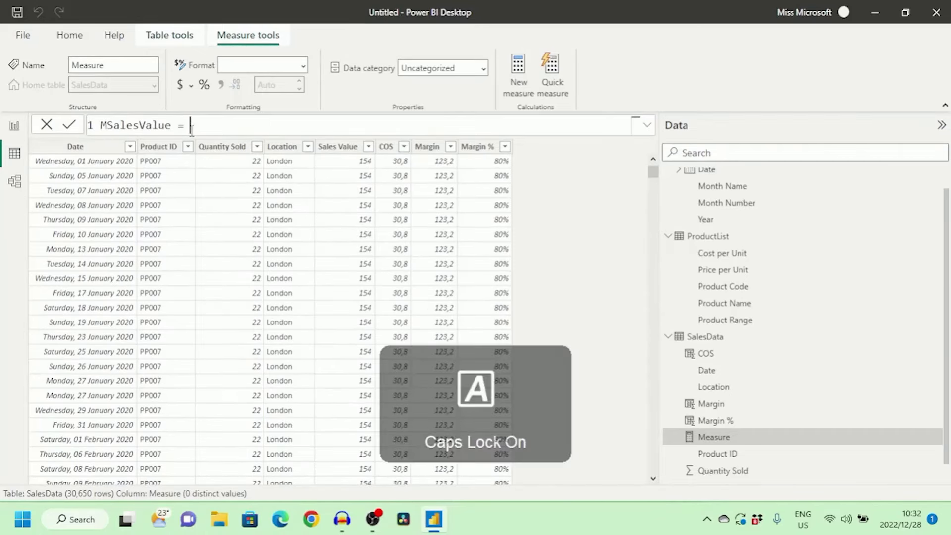
pyautogui.write('Q')
pyautogui.press('capslock')
pyautogui.write('uantity')
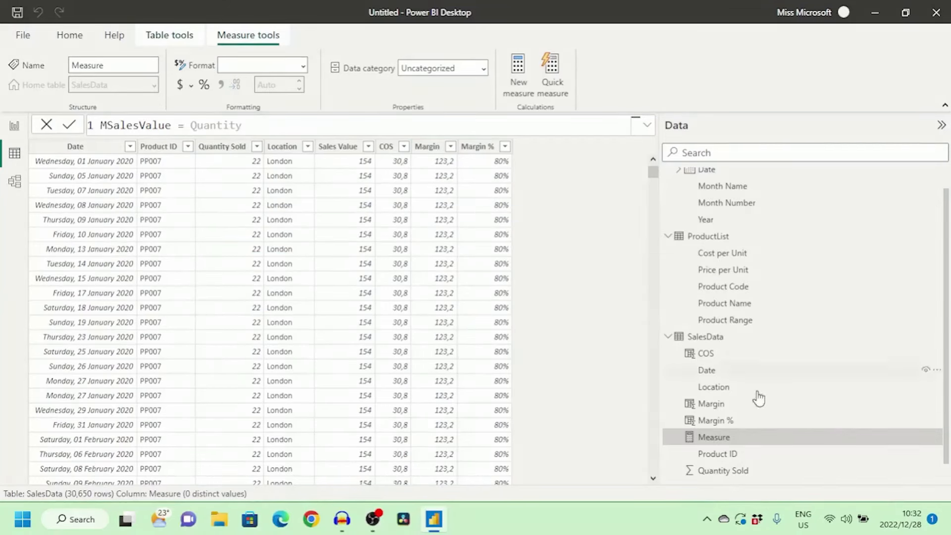
pyautogui.scroll(-1, 758, 416)
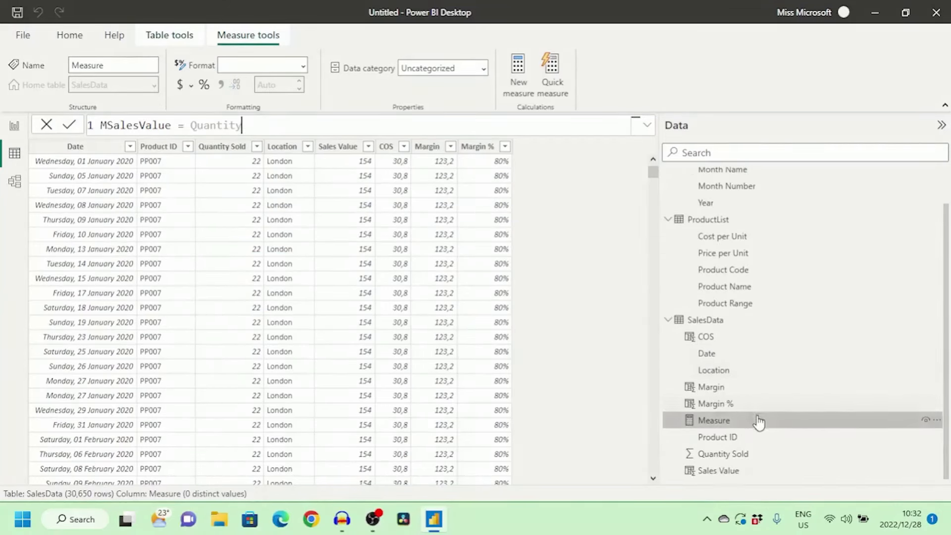
# Step: Copy the expression SalesData[Quantity Sold] * RELATED(ProductList[Price per Unit]) from the Sales Value column's formula
pyautogui.click(714, 471)
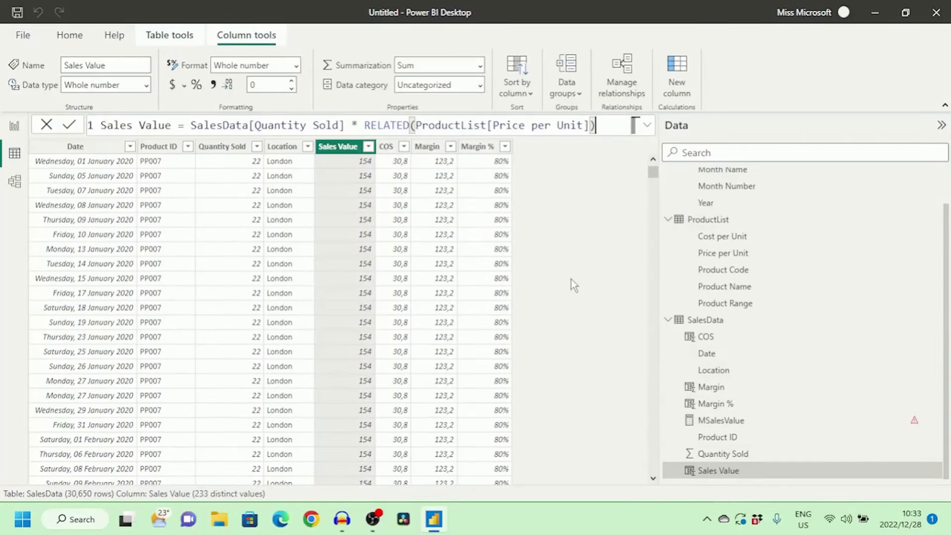
pyautogui.moveTo(101, 125); pyautogui.dragTo(172, 125)
pyautogui.click(179, 125)
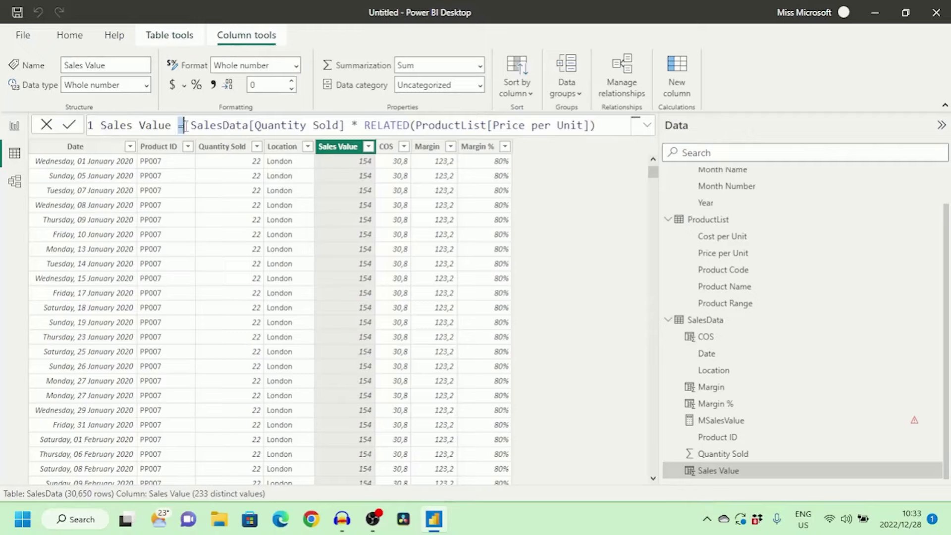
pyautogui.moveTo(190, 125); pyautogui.dragTo(249, 124)
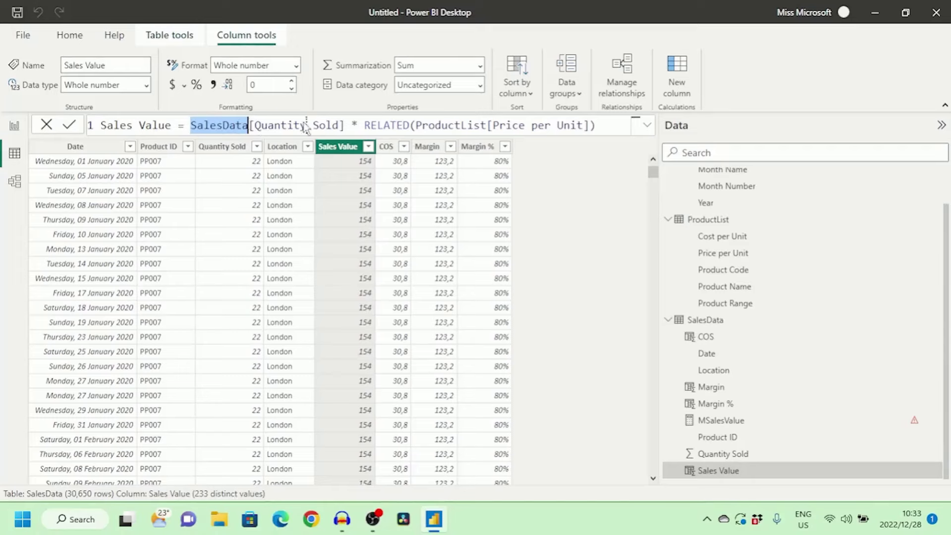
pyautogui.click(248, 125)
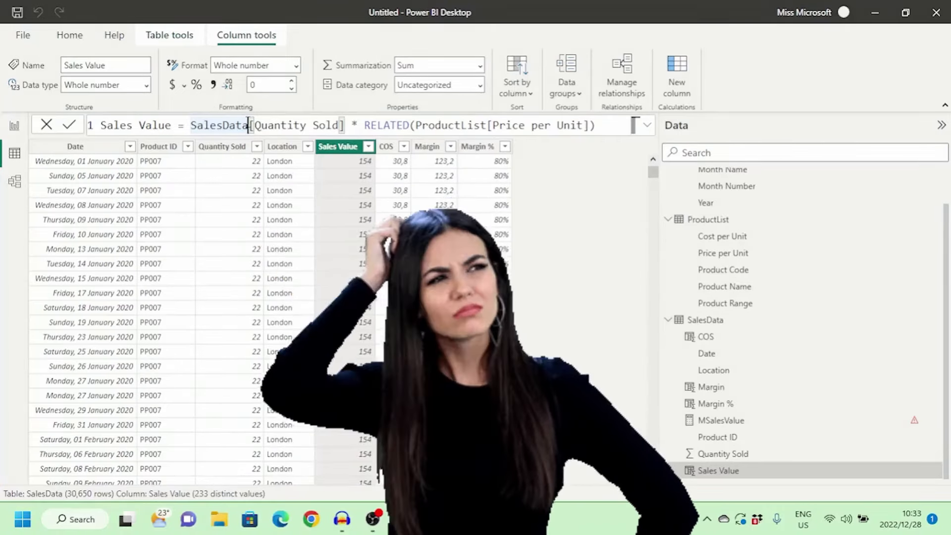
pyautogui.moveTo(248, 125); pyautogui.dragTo(342, 124)
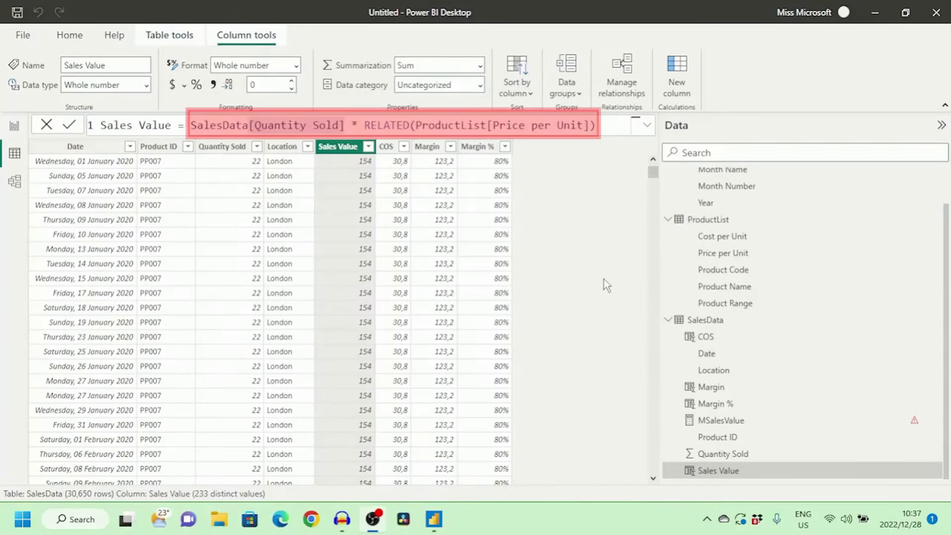
pyautogui.click(192, 124)
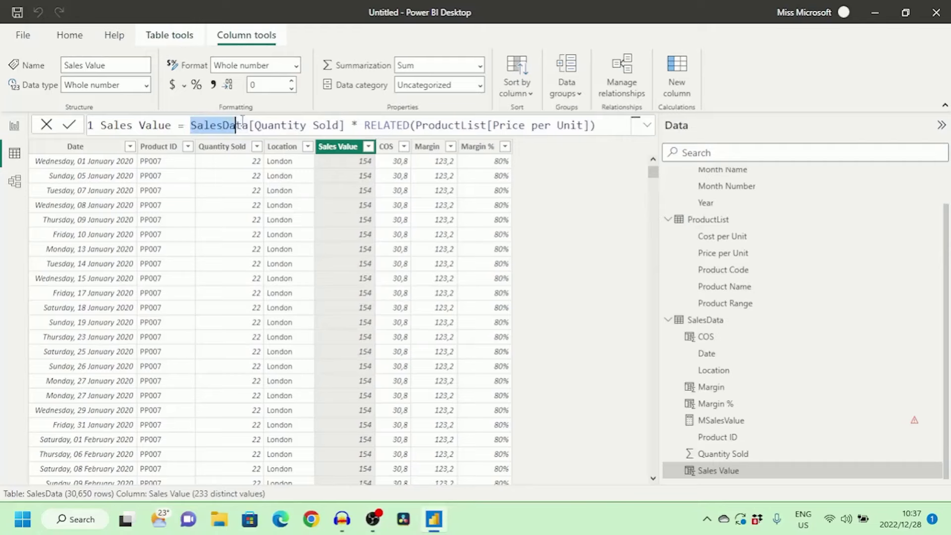
pyautogui.hotkey('shift', 'Home')
pyautogui.press('Right')
pyautogui.hotkey('shift', 'End')
pyautogui.hotkey('ctrl', 'c')
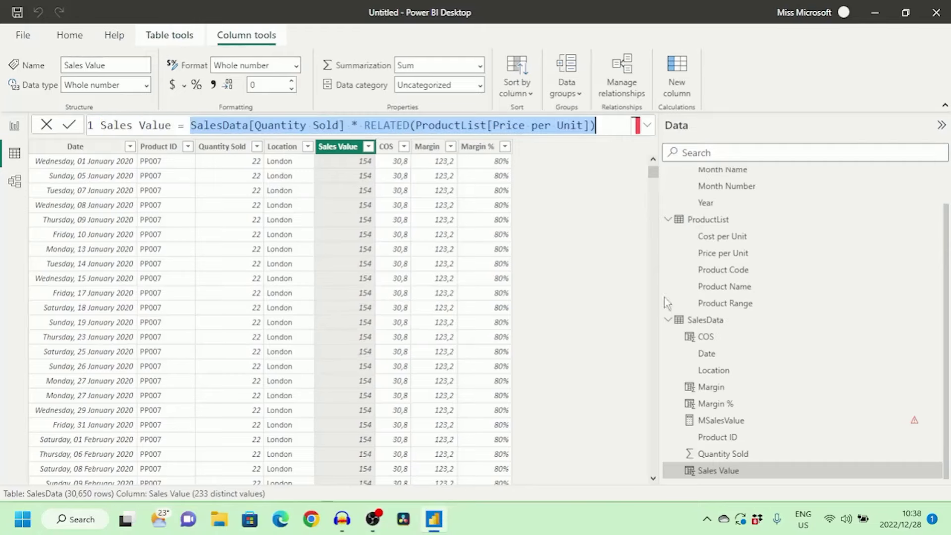
# Step: Replace Quantity in the MSalesValue measure with the copied Sales Value expression and commit the formula
pyautogui.click(717, 421)
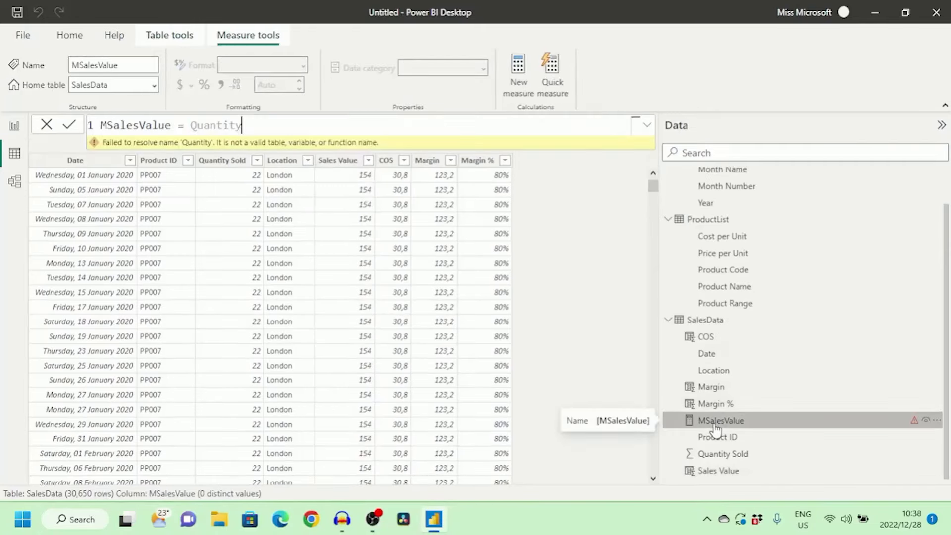
pyautogui.click(190, 125)
pyautogui.hotkey('shift', 'End')
pyautogui.hotkey('ctrl', 'v')
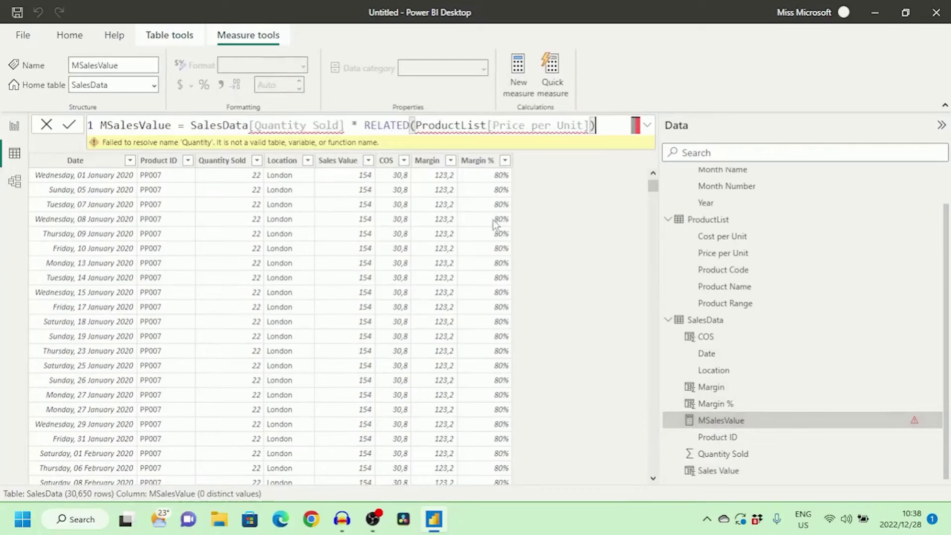
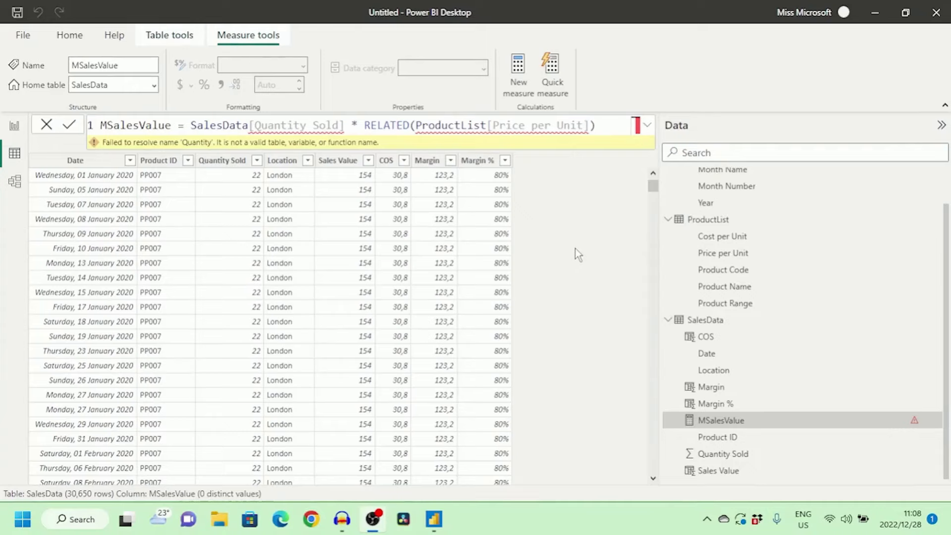
pyautogui.click(253, 126)
pyautogui.moveTo(253, 126); pyautogui.dragTo(339, 126)
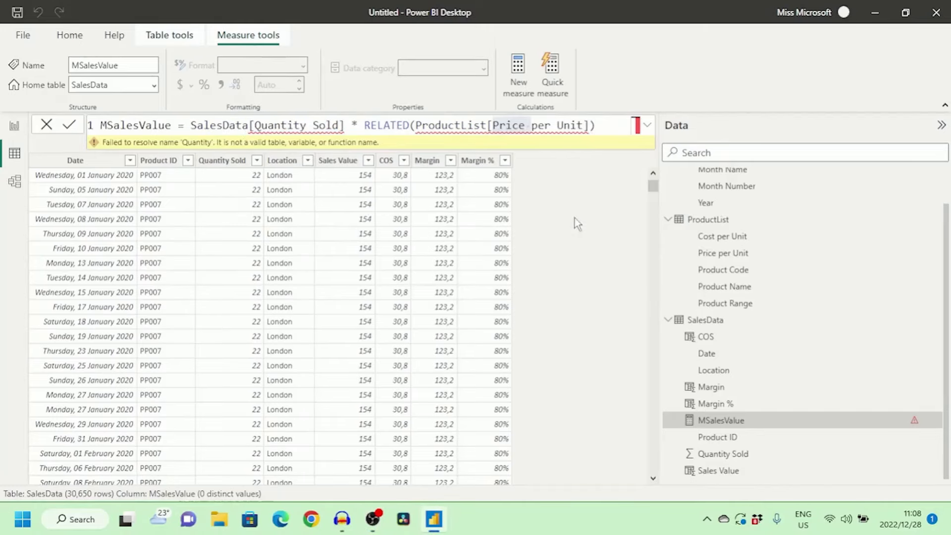
pyautogui.press('Return')
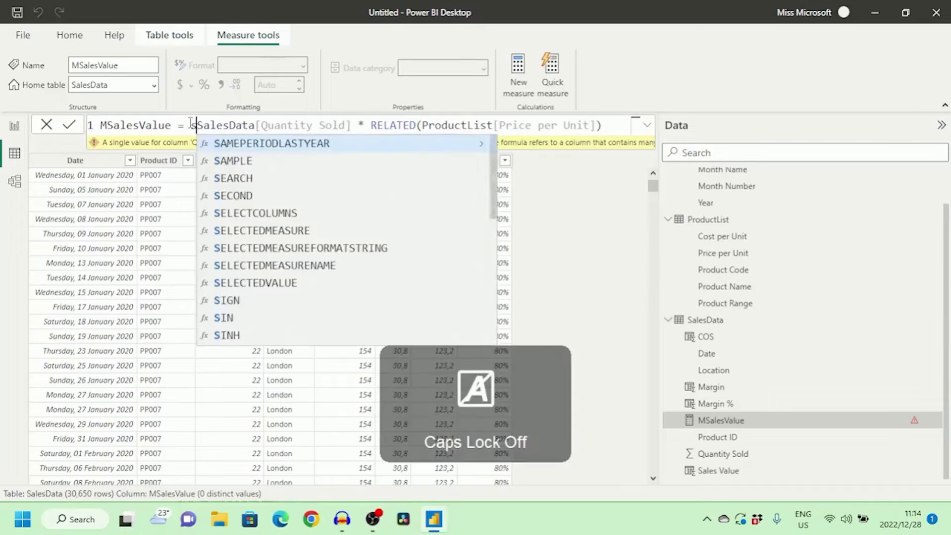
# Step: Open the MSalesValue expression with the SUMX function in place of SUM, ahead of SalesData[Quantity Sold]
pyautogui.write('um')
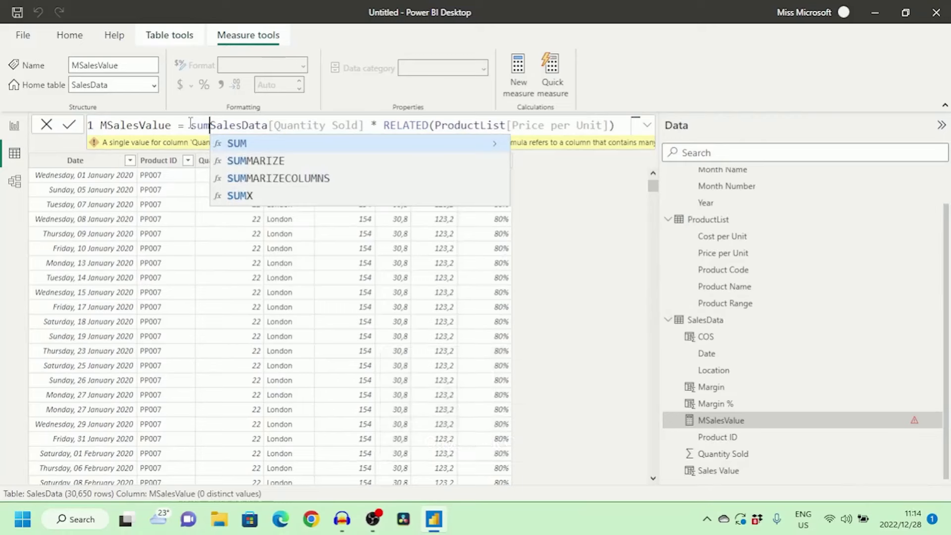
pyautogui.click(237, 145)
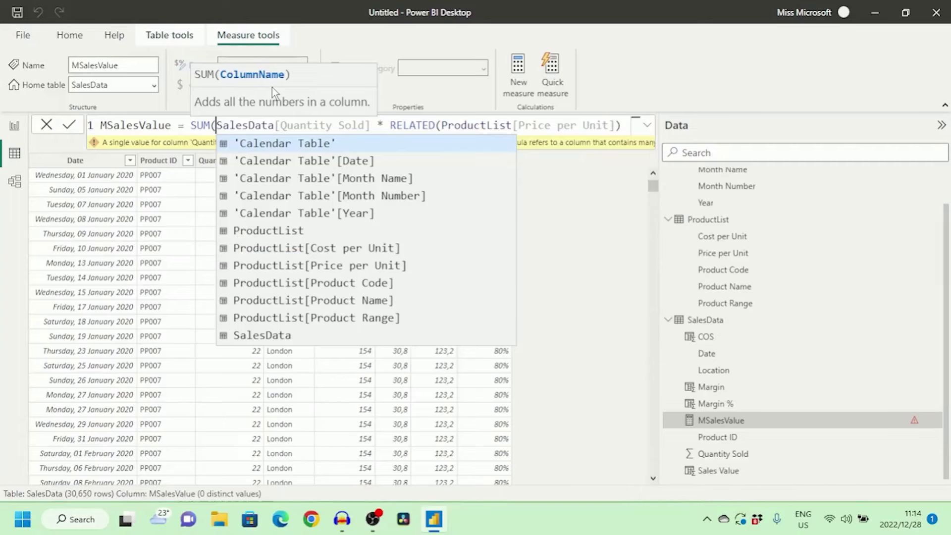
pyautogui.doubleClick(193, 125)
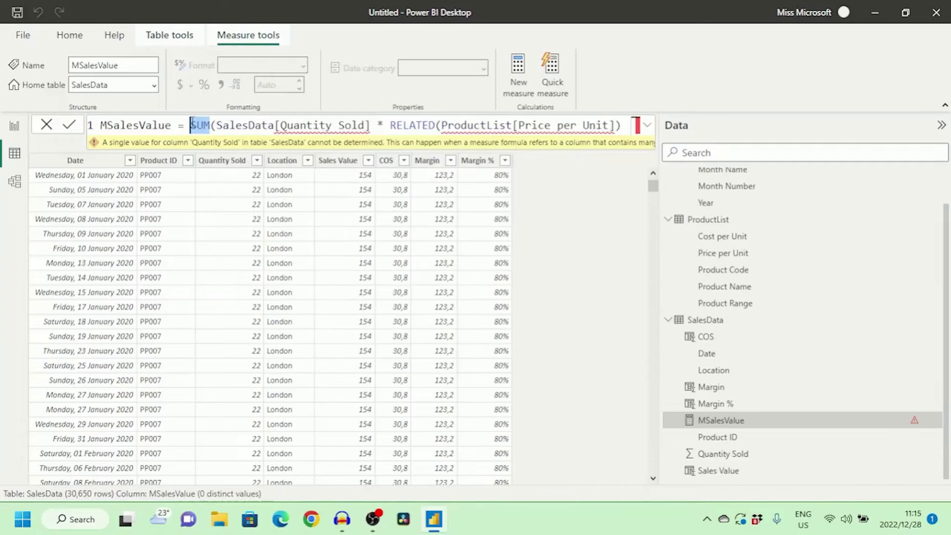
pyautogui.write('sumx')
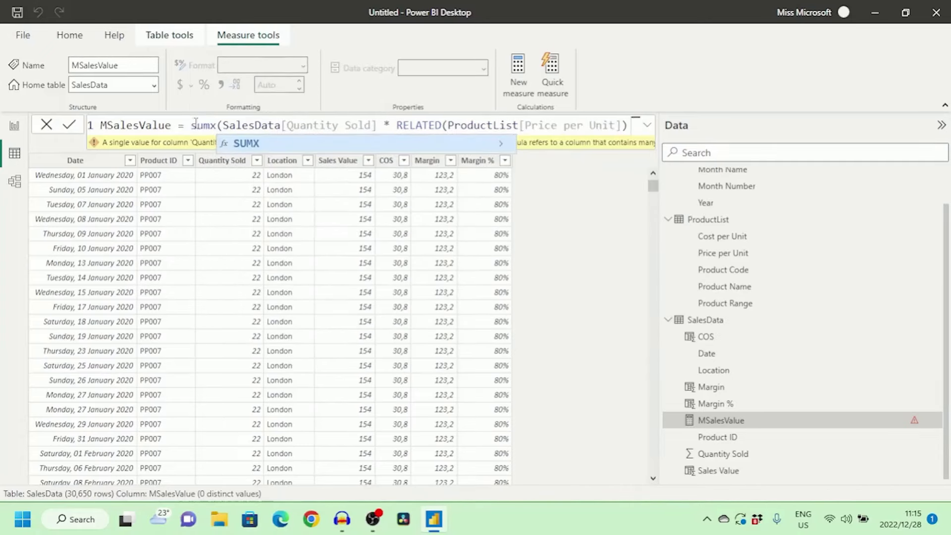
pyautogui.click(237, 145)
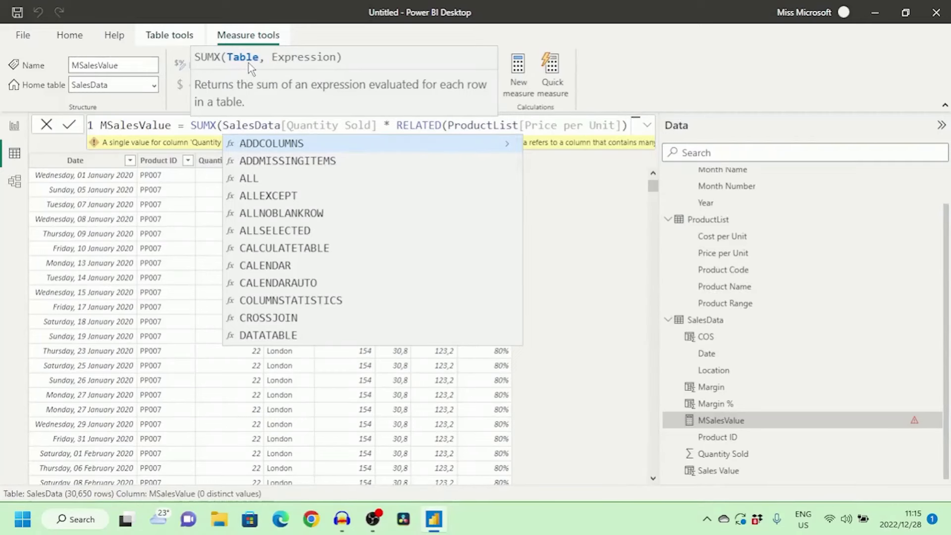
# Step: Enter SalesData followed by a comma as the table argument of SUMX in the MSalesValue measure
pyautogui.press('capslock')
pyautogui.write('S')
pyautogui.press('capslock')
pyautogui.write('ales')
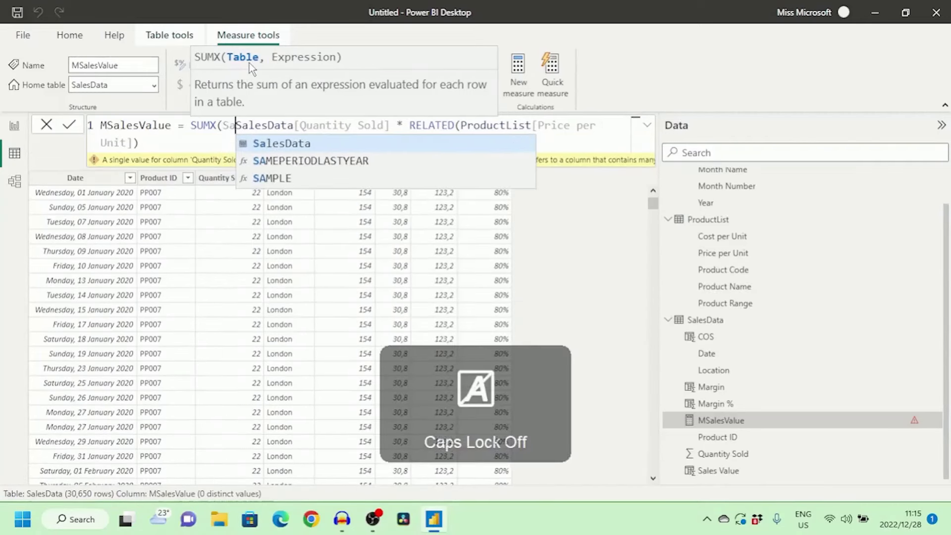
pyautogui.press('capslock')
pyautogui.write('D')
pyautogui.press('capslock')
pyautogui.write('ata')
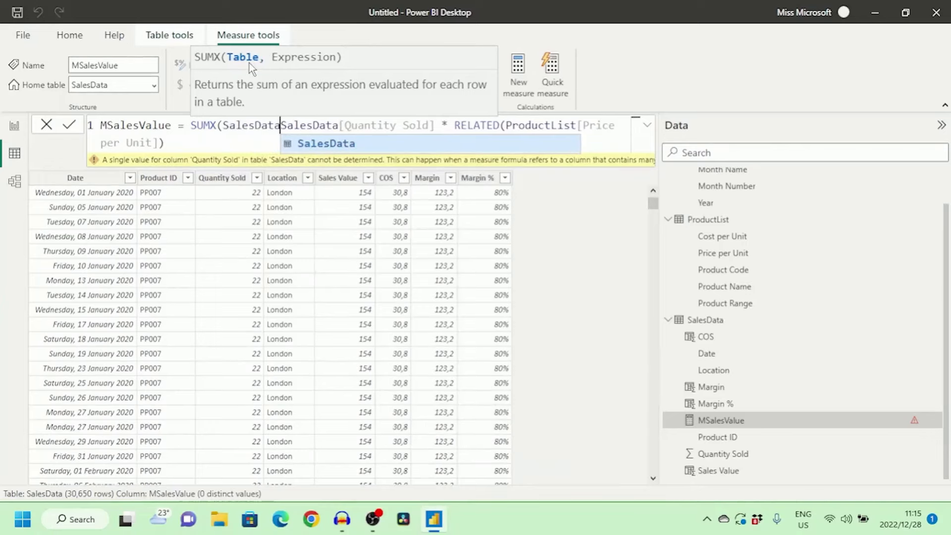
pyautogui.write(',')
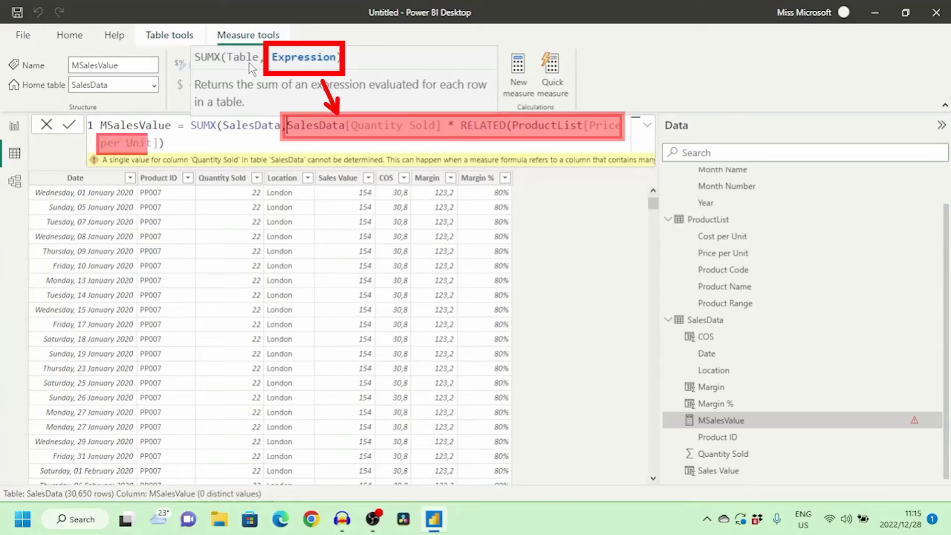
# Step: Close the SUMX function with a final parenthesis after RELATED(ProductList[Price per Unit]) in the MSalesValue measure
pyautogui.moveTo(287, 125); pyautogui.dragTo(455, 135)
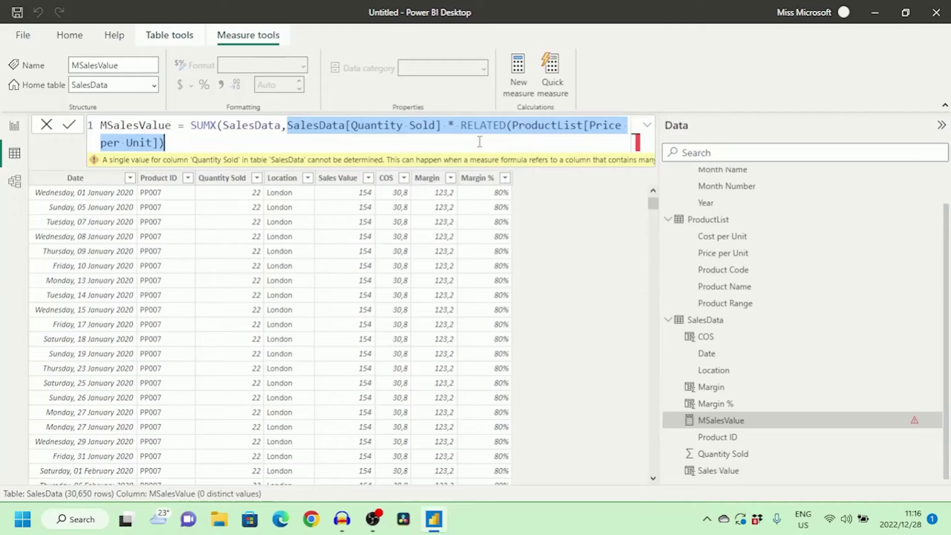
pyautogui.click(507, 126)
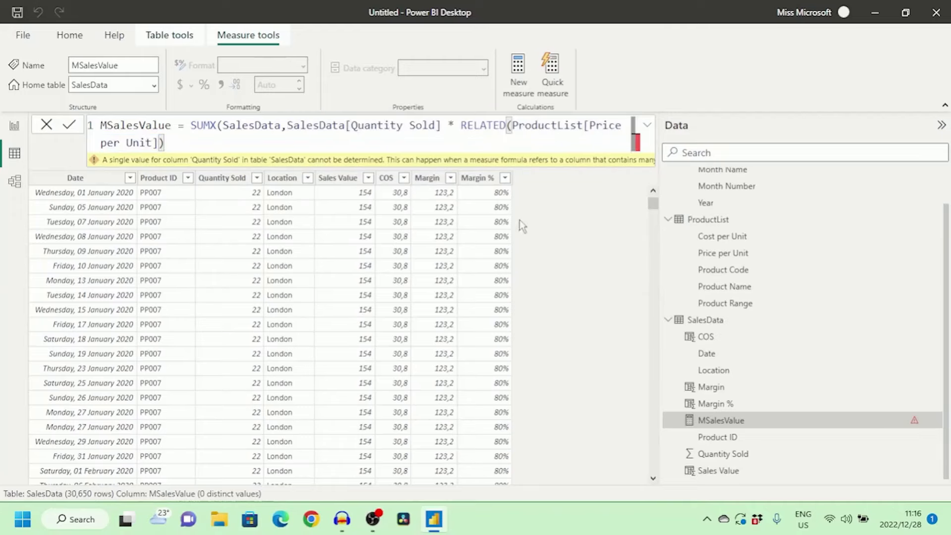
pyautogui.write(')')
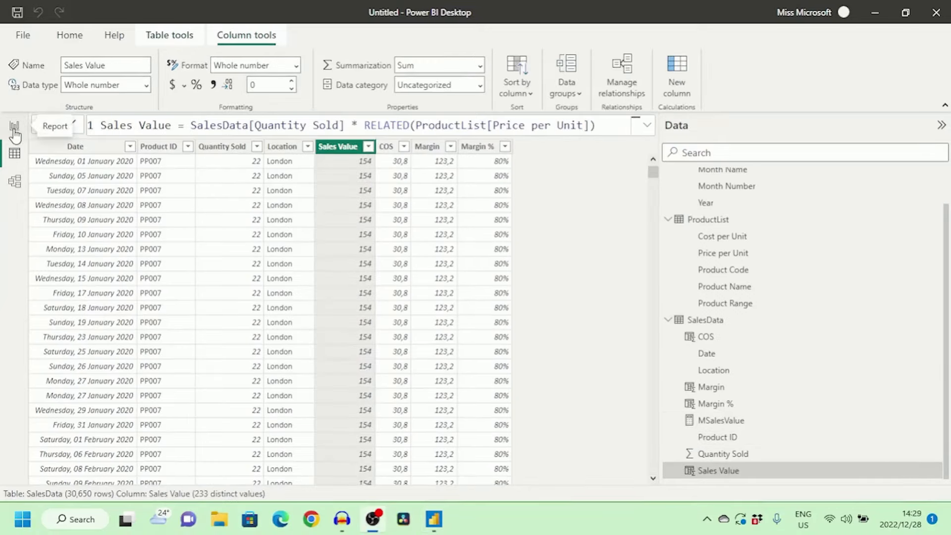
# Step: Insert an empty table visual on Page 1 of the report
pyautogui.click(15, 127)
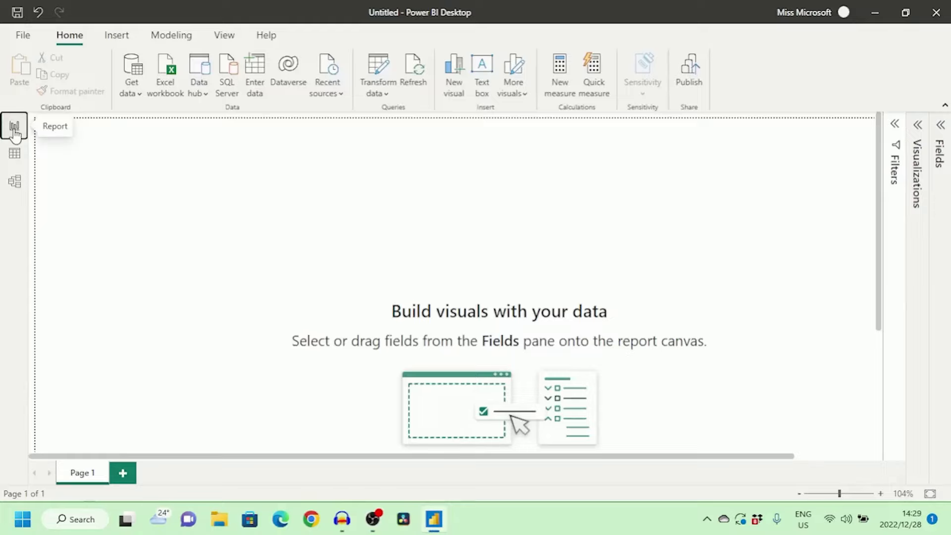
pyautogui.click(917, 125)
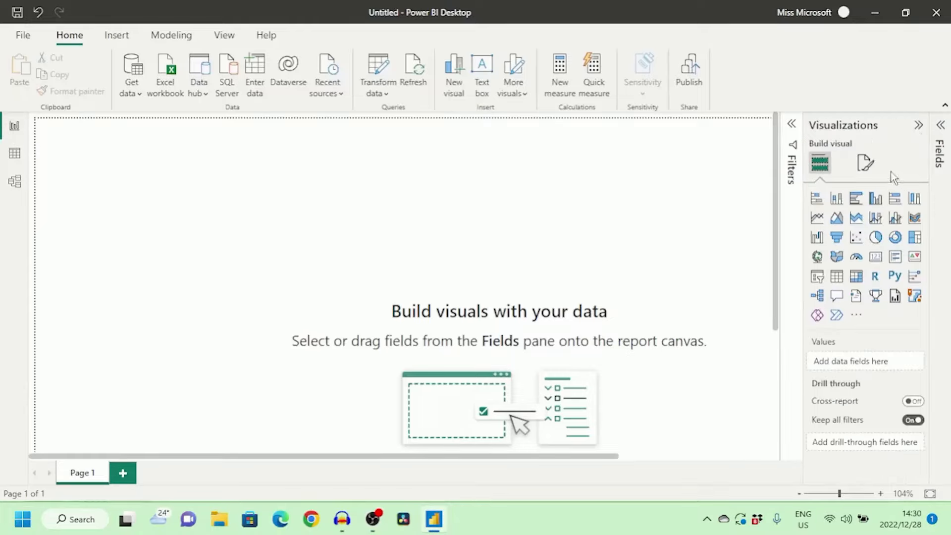
pyautogui.click(837, 277)
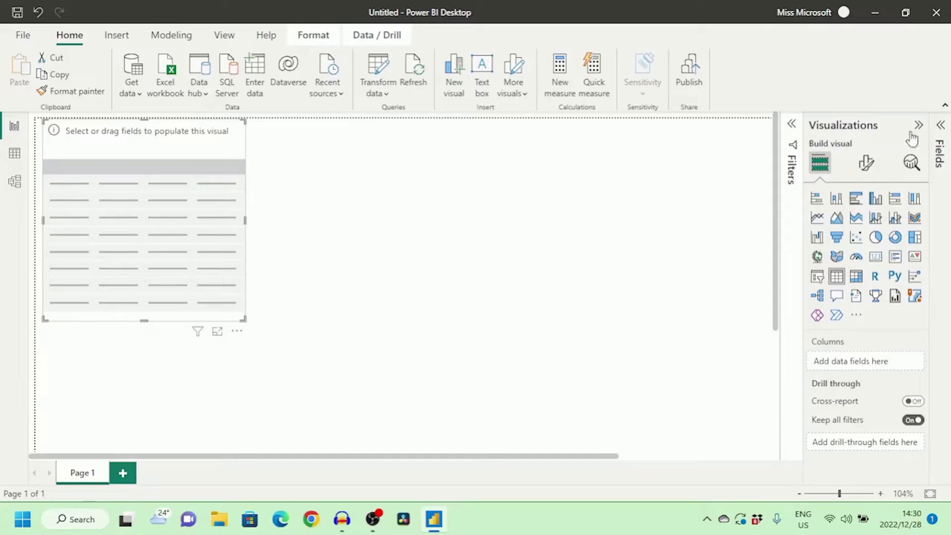
# Step: Add the SalesData fields Sales Value and MSalesValue as columns of the table visual
pyautogui.click(940, 133)
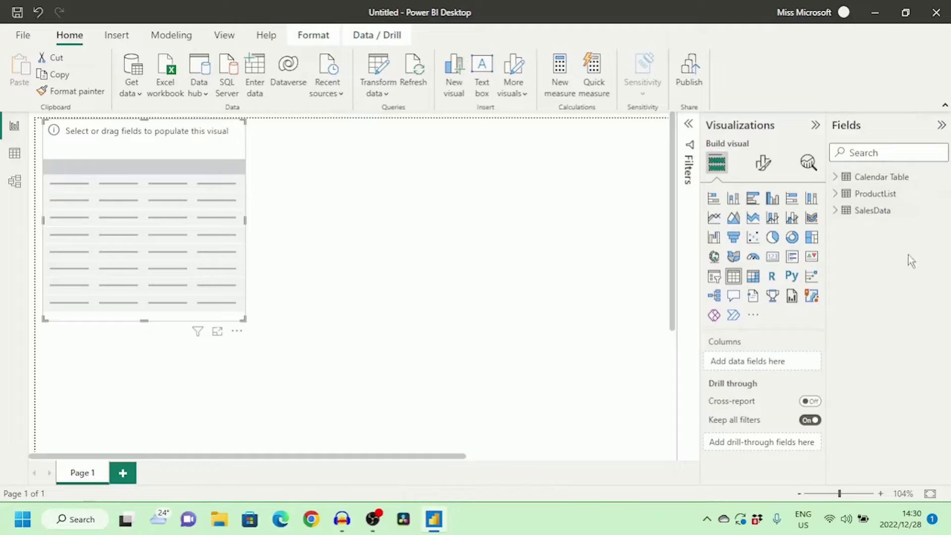
pyautogui.click(836, 212)
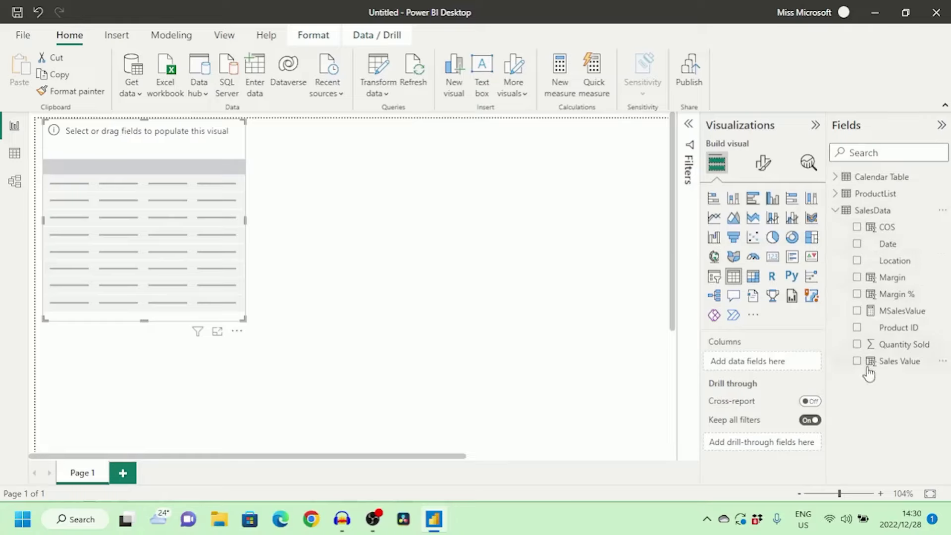
pyautogui.moveTo(889, 369); pyautogui.dragTo(754, 368)
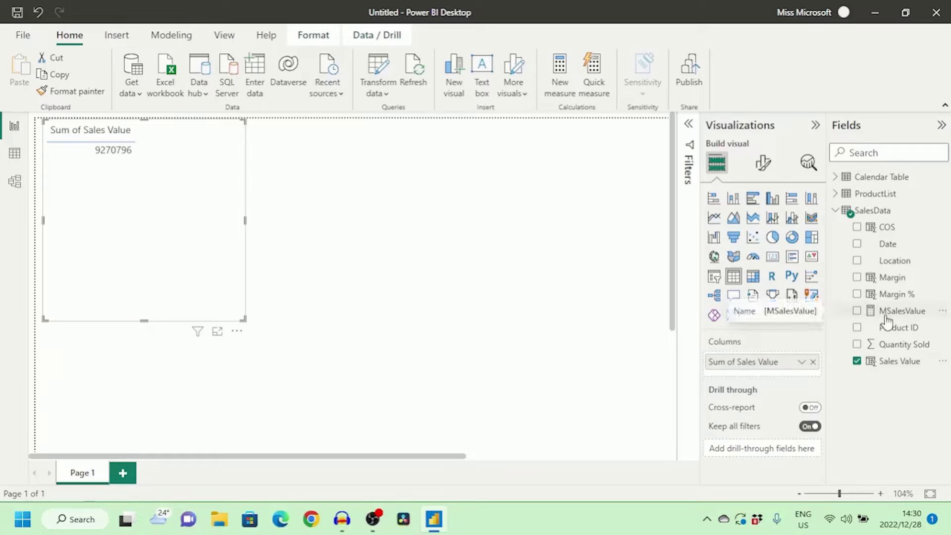
pyautogui.moveTo(886, 321); pyautogui.dragTo(756, 388)
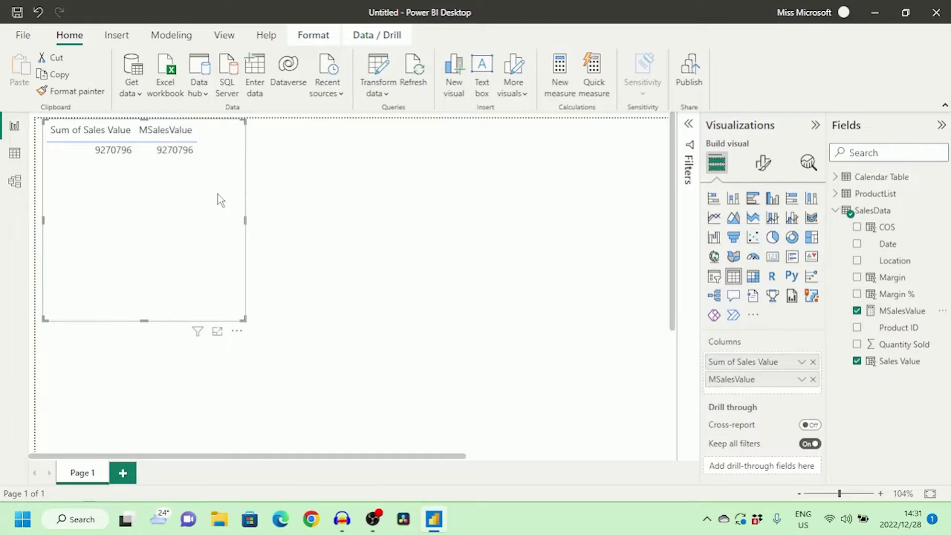
# Step: Move the table visual towards the middle of the page, add Location as its third column and widen it to fit
pyautogui.moveTo(196, 194); pyautogui.dragTo(399, 249)
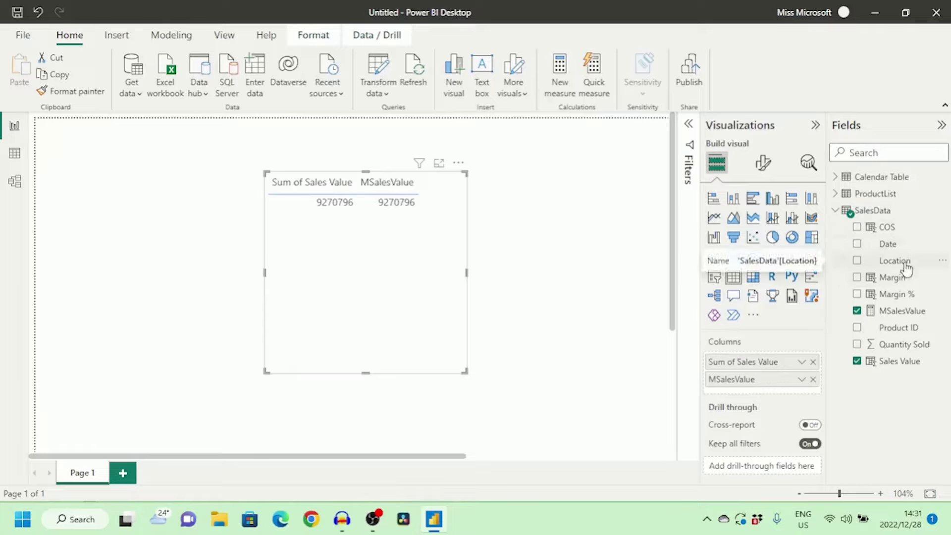
pyautogui.moveTo(907, 269); pyautogui.dragTo(773, 397)
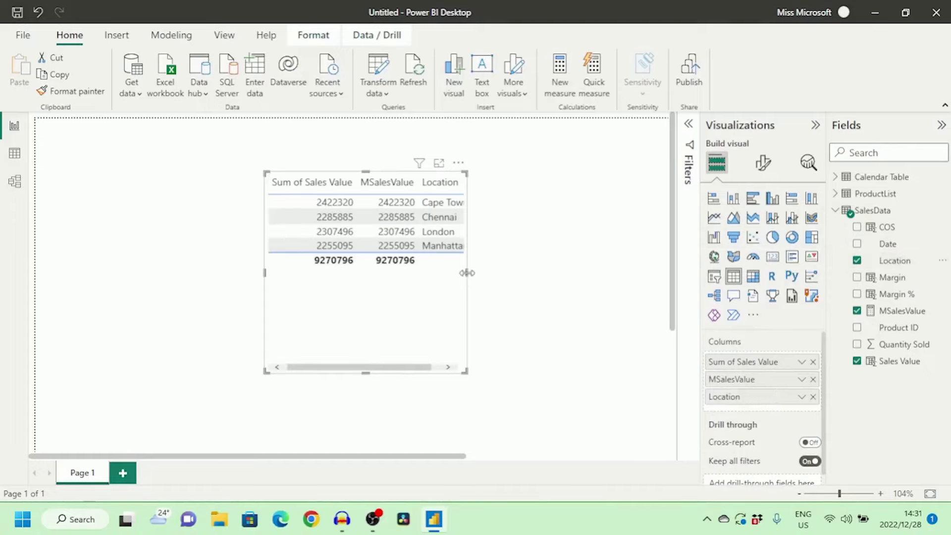
pyautogui.moveTo(467, 272); pyautogui.dragTo(528, 280)
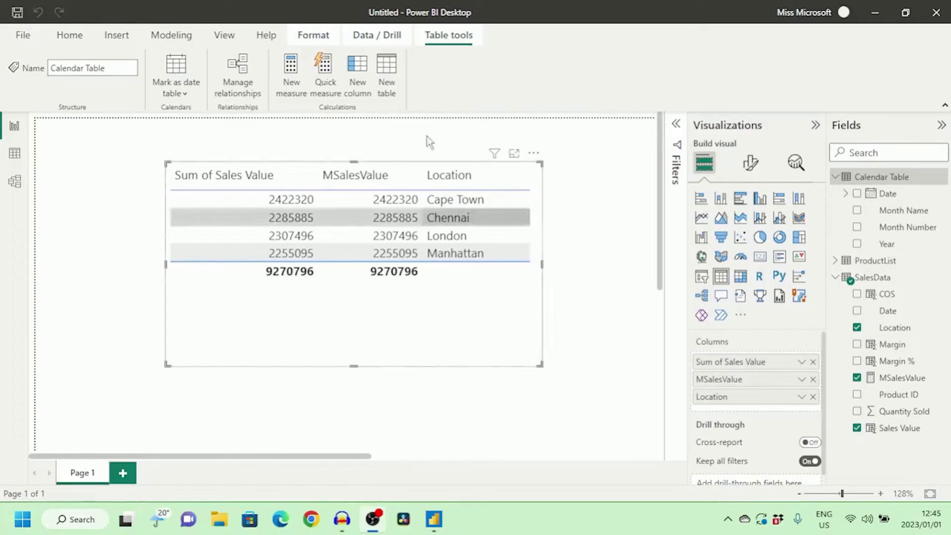
pyautogui.click(292, 85)
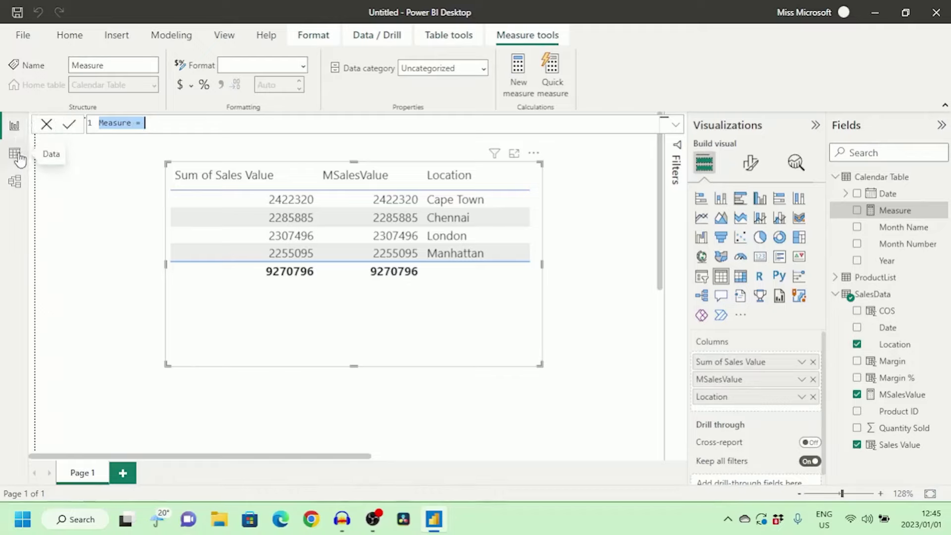
pyautogui.click(16, 187)
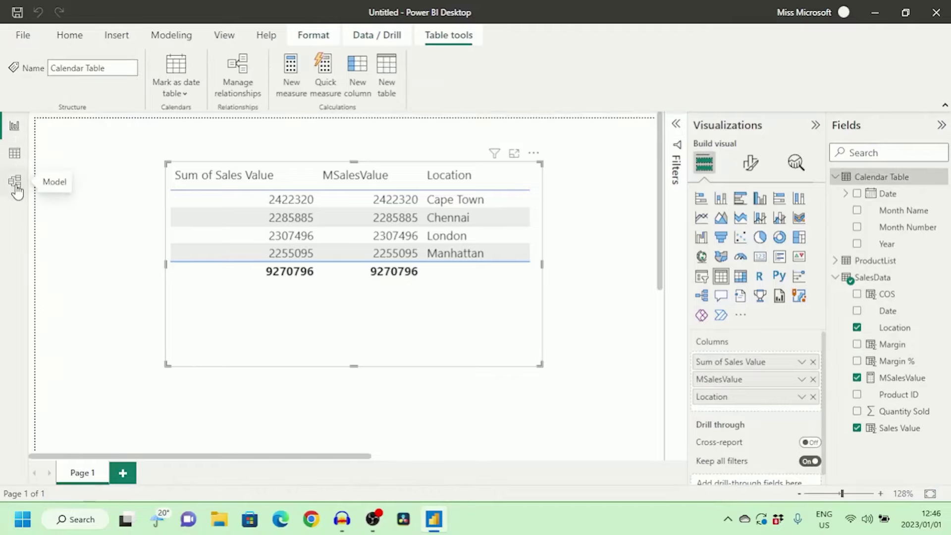
pyautogui.click(16, 187)
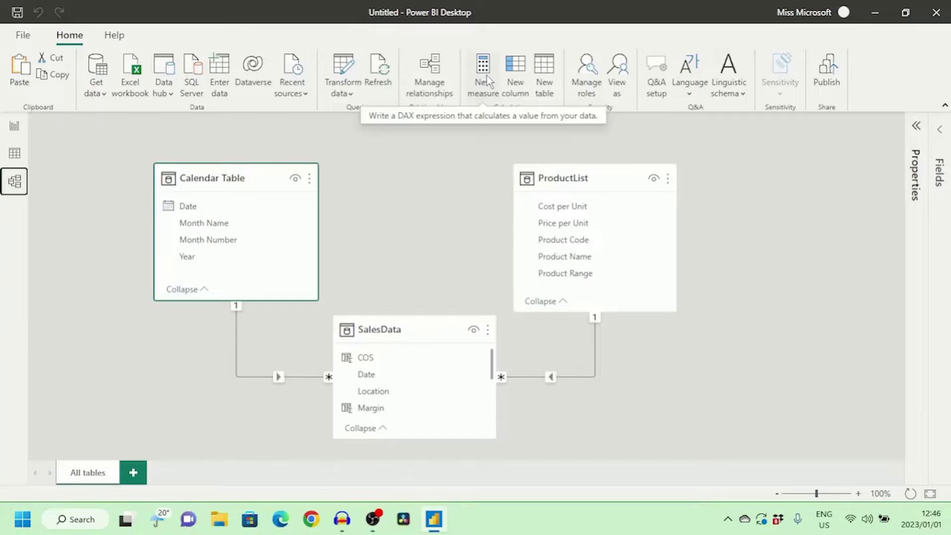
# Step: Add a new measure to the Calendar Table and, back in the report view, name it MCOS, followed by an equals sign
pyautogui.click(488, 81)
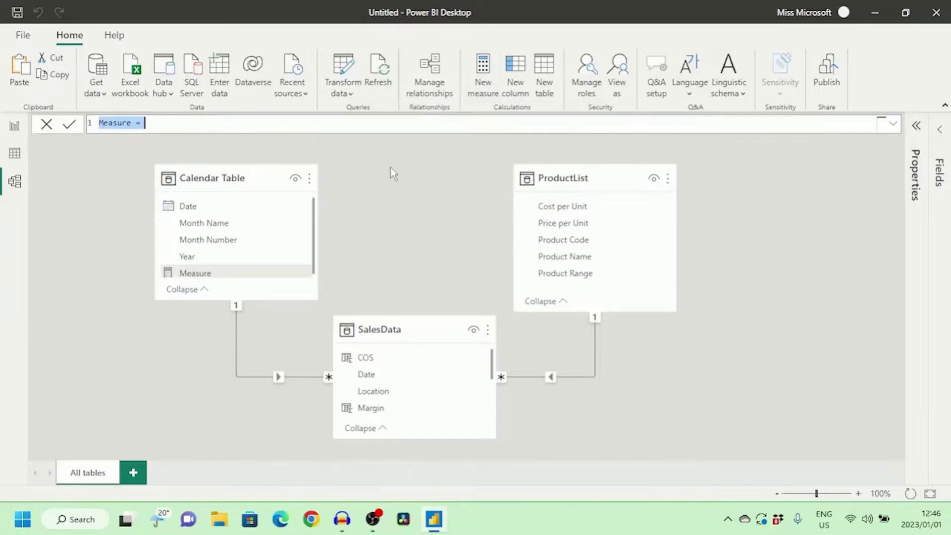
pyautogui.click(15, 125)
pyautogui.click(15, 125)
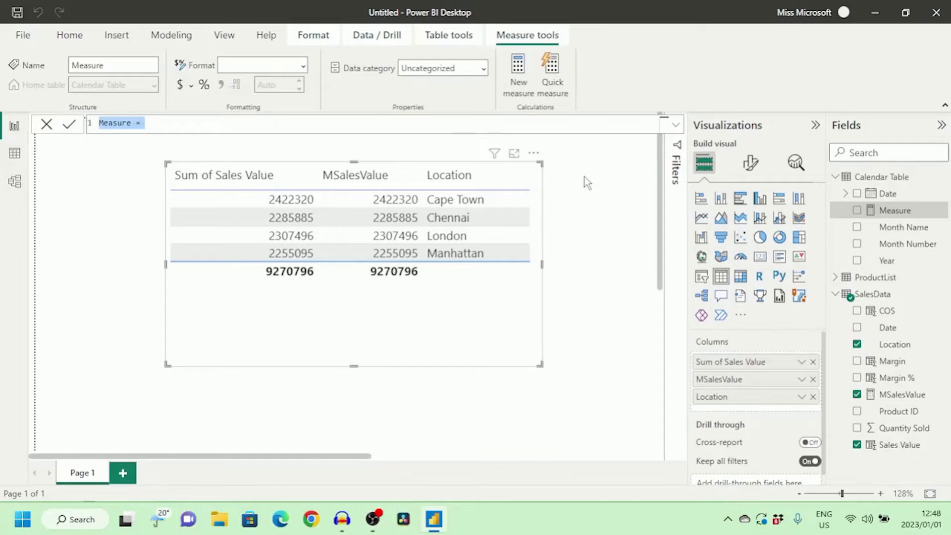
pyautogui.press('capslock')
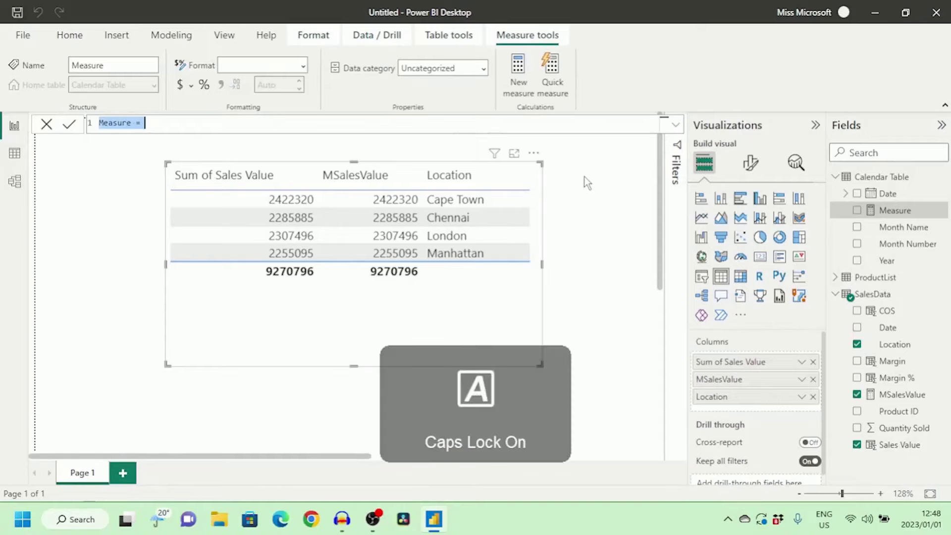
pyautogui.write('MCOS')
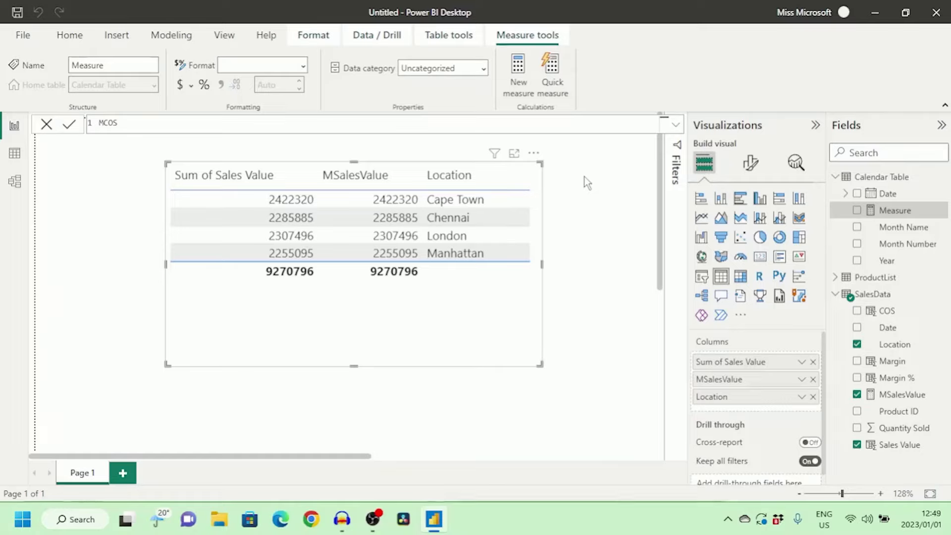
pyautogui.write(' =')
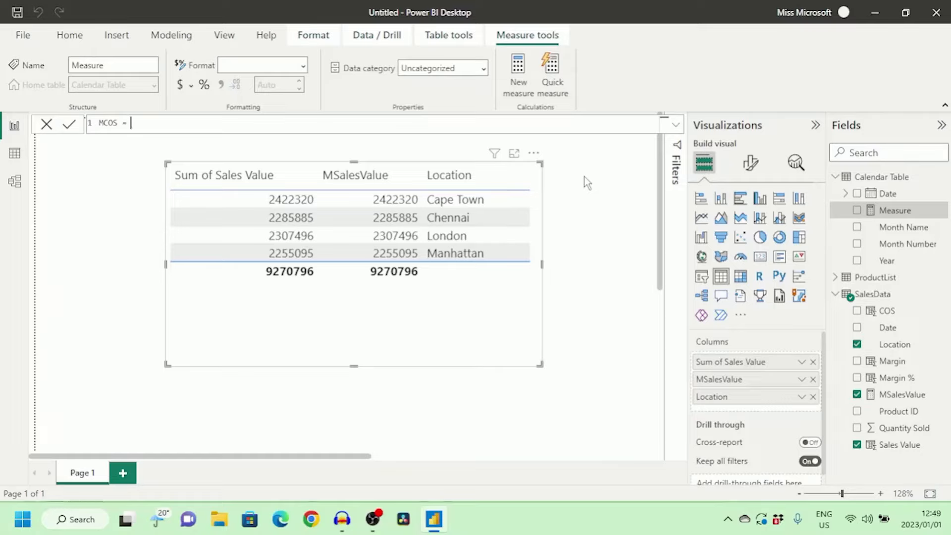
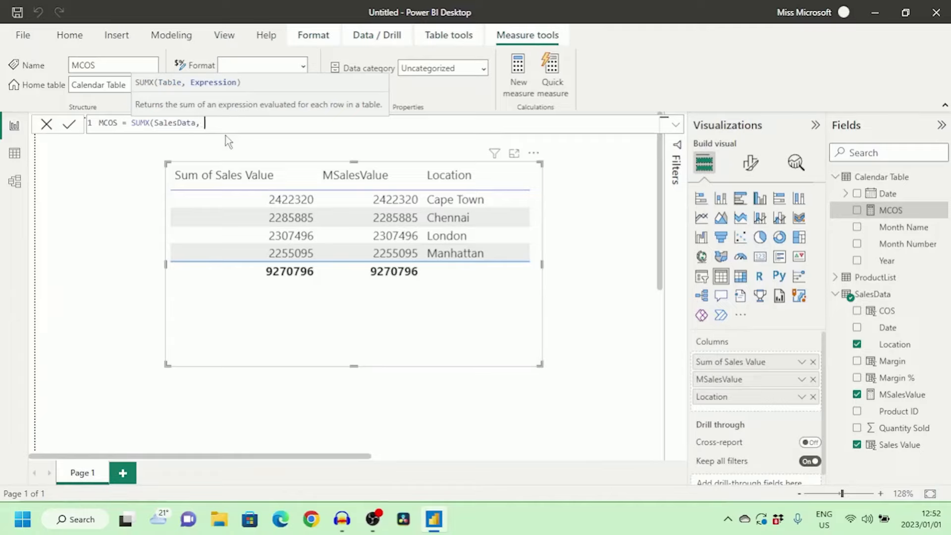
# Step: Complete MCOS as SUMX(SalesData, SalesData[Quantity Sold] * RELATED(ProductList[Cost per Unit])) and set its home table to SalesData
pyautogui.write('qua')
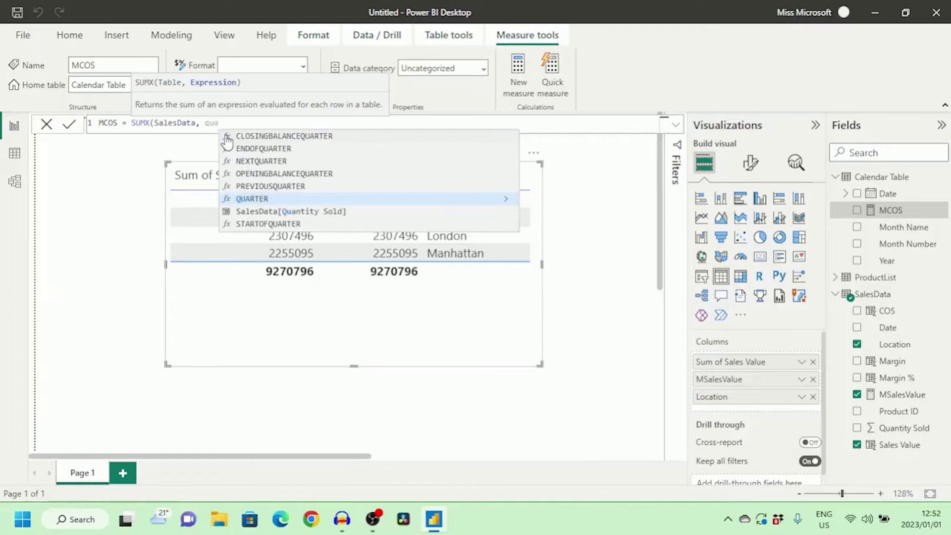
pyautogui.click(256, 212)
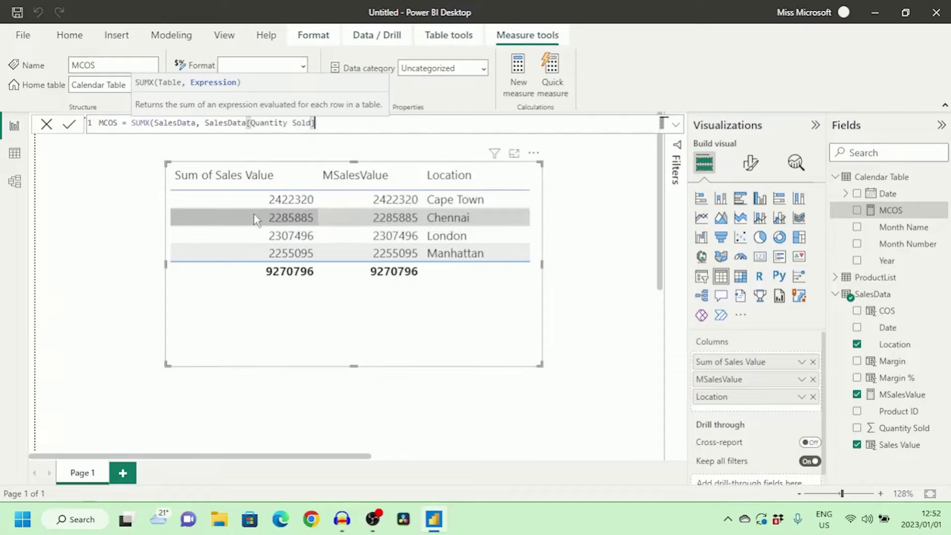
pyautogui.write('*')
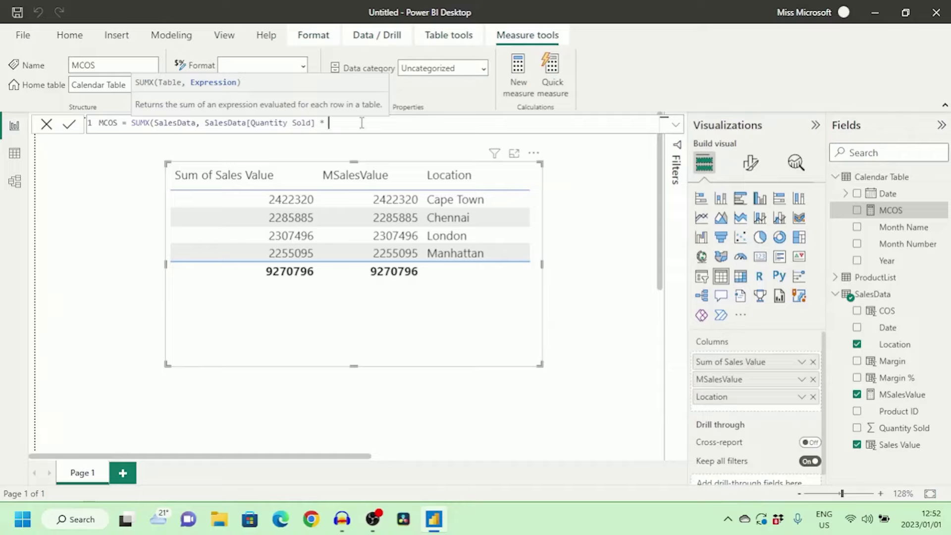
pyautogui.write(' rela')
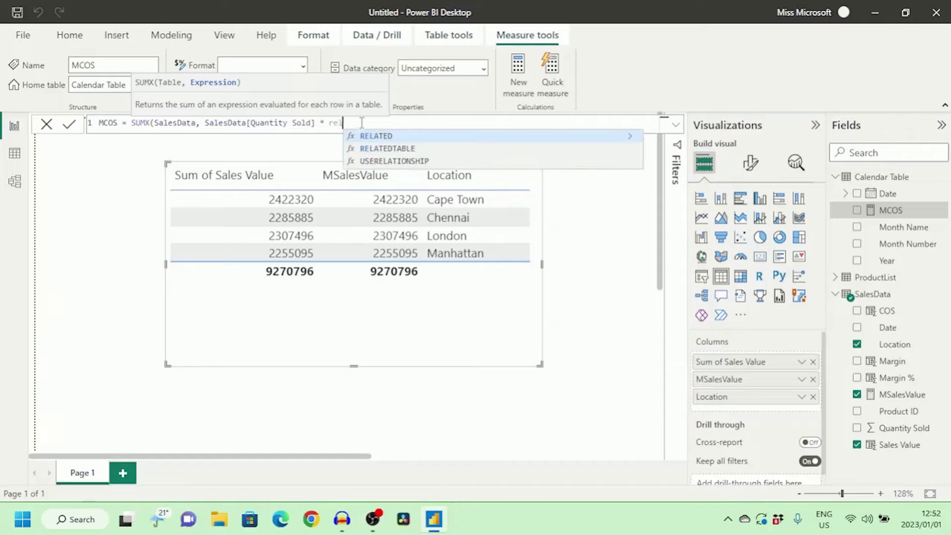
pyautogui.click(377, 139)
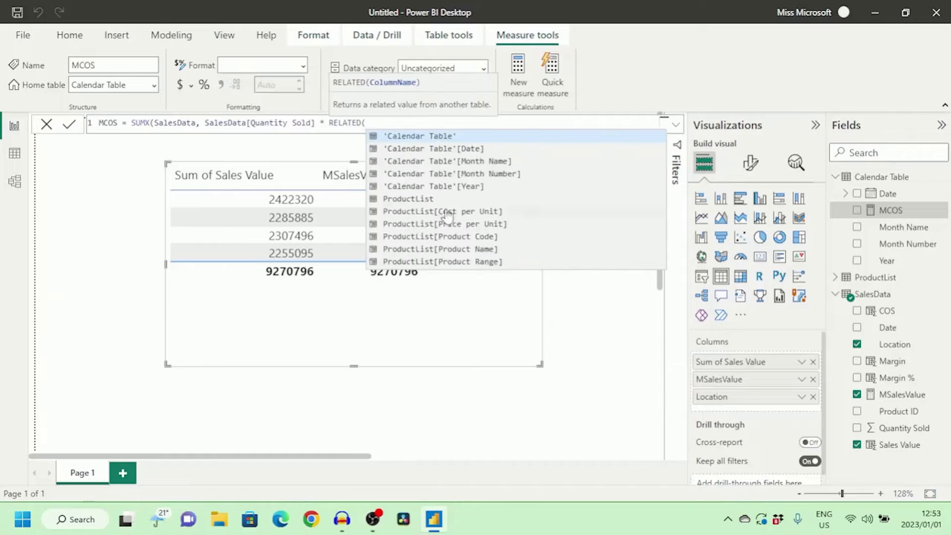
pyautogui.click(416, 213)
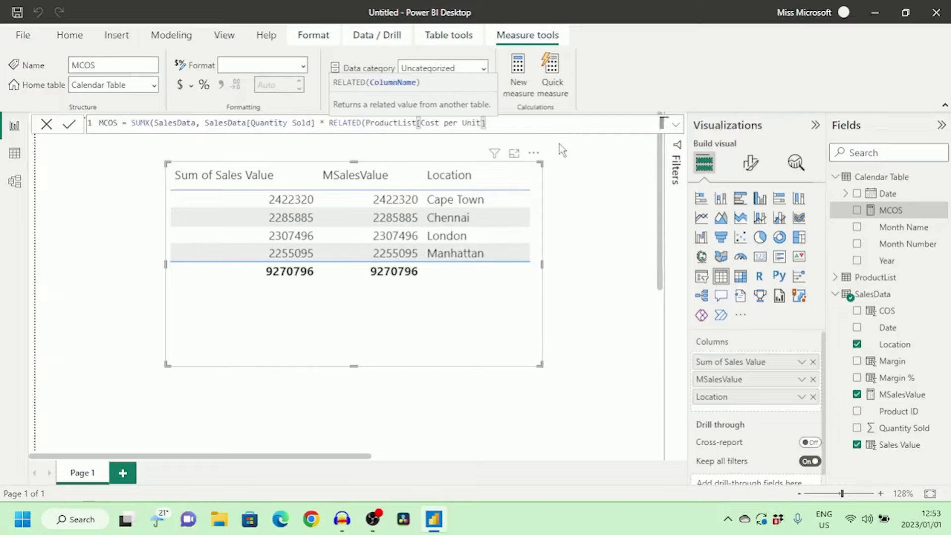
pyautogui.write(')')
pyautogui.press('Return')
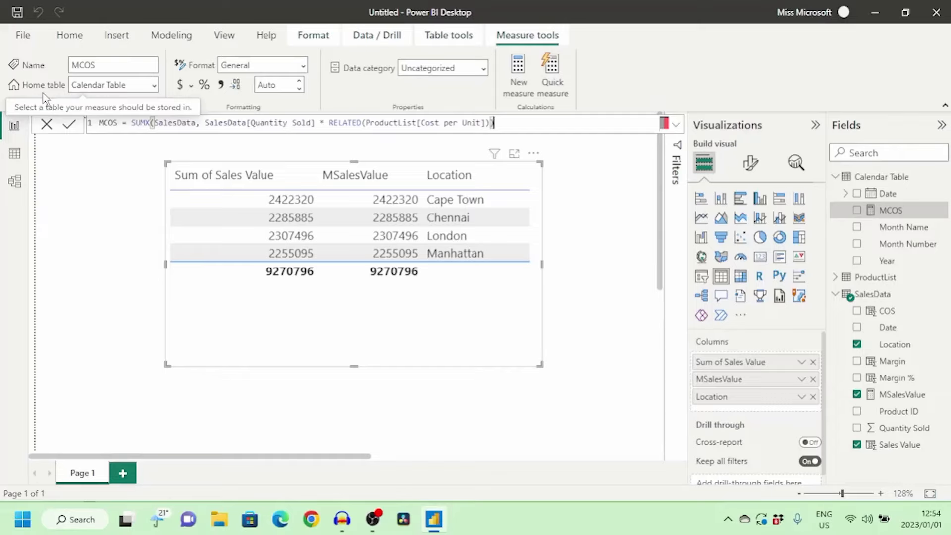
pyautogui.click(154, 85)
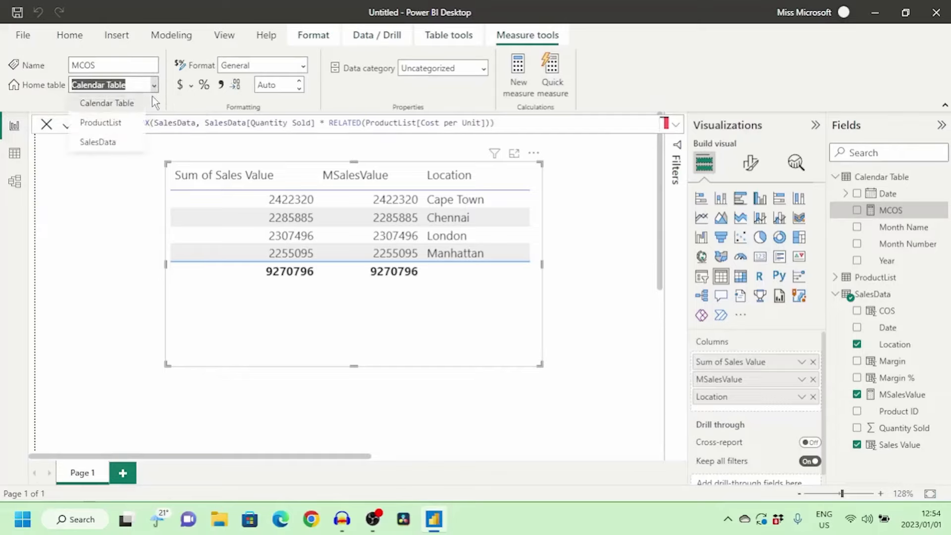
pyautogui.click(111, 142)
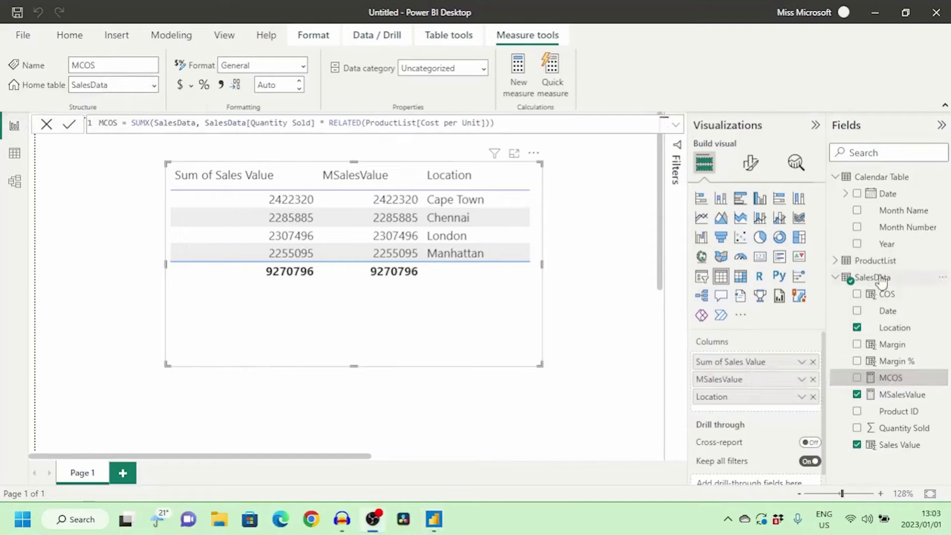
# Step: Add a new measure to the SalesData table and name it MMargin, followed by an equals sign
pyautogui.click(880, 279)
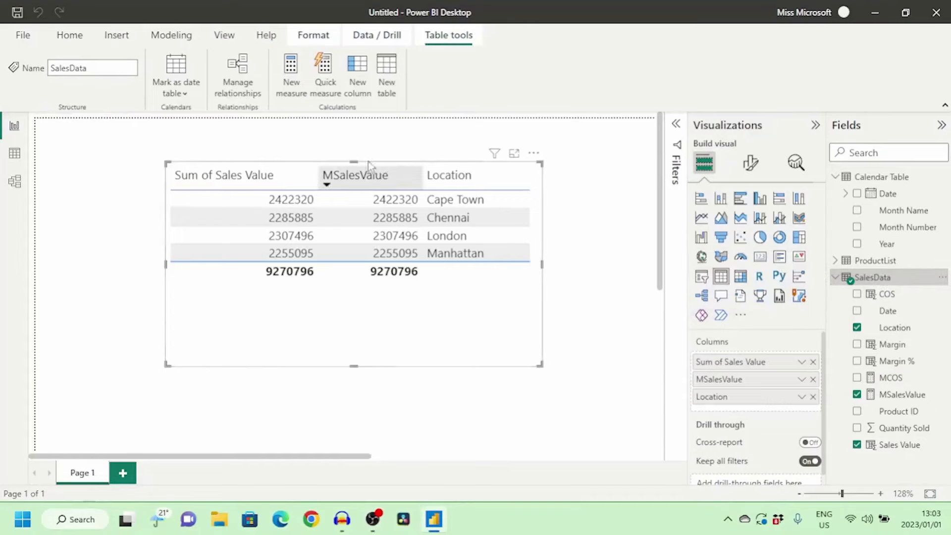
pyautogui.click(293, 79)
pyautogui.press('capslock')
pyautogui.press('capslock')
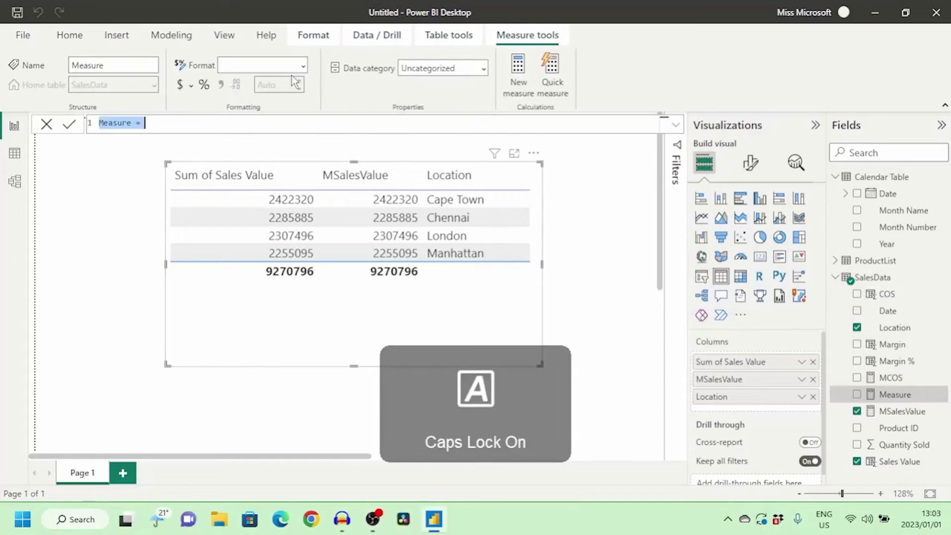
pyautogui.write('MM')
pyautogui.press('capslock')
pyautogui.write('arg')
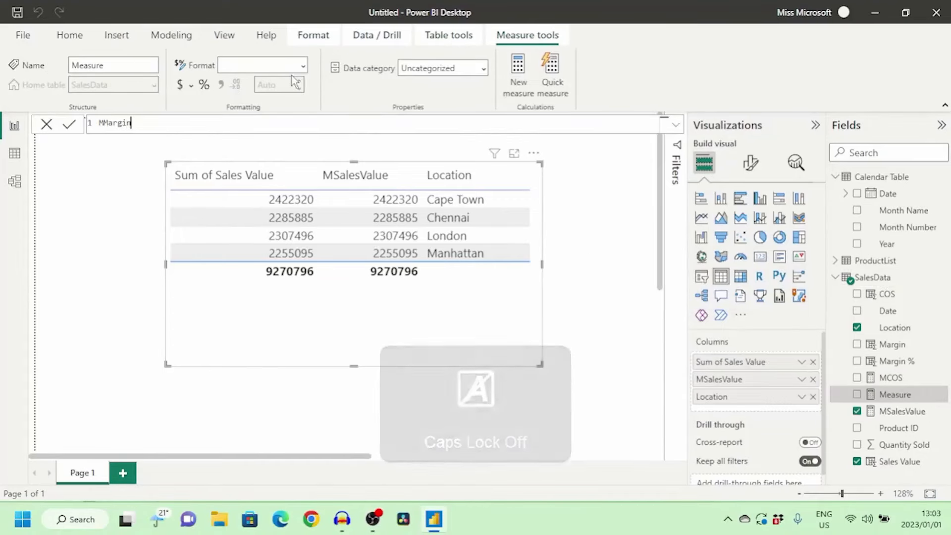
pyautogui.write('in')
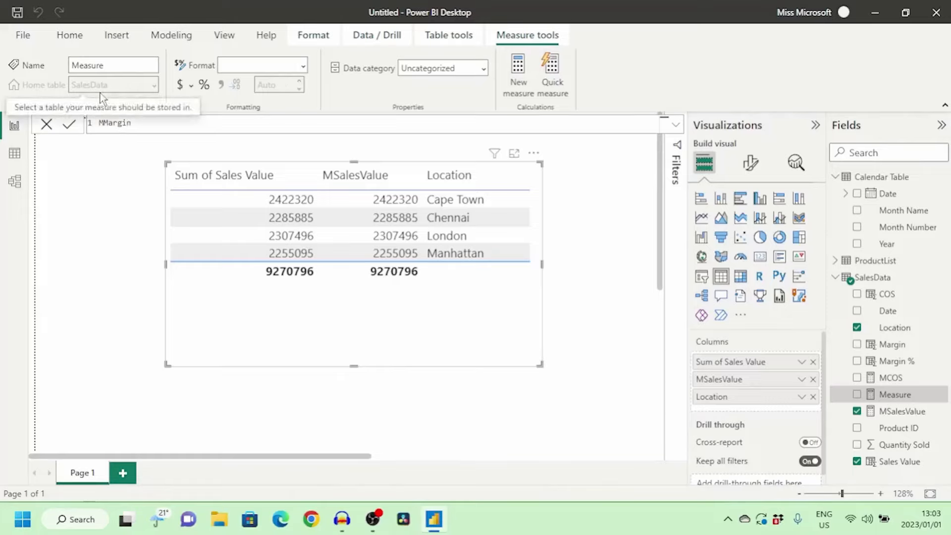
pyautogui.write('= ')
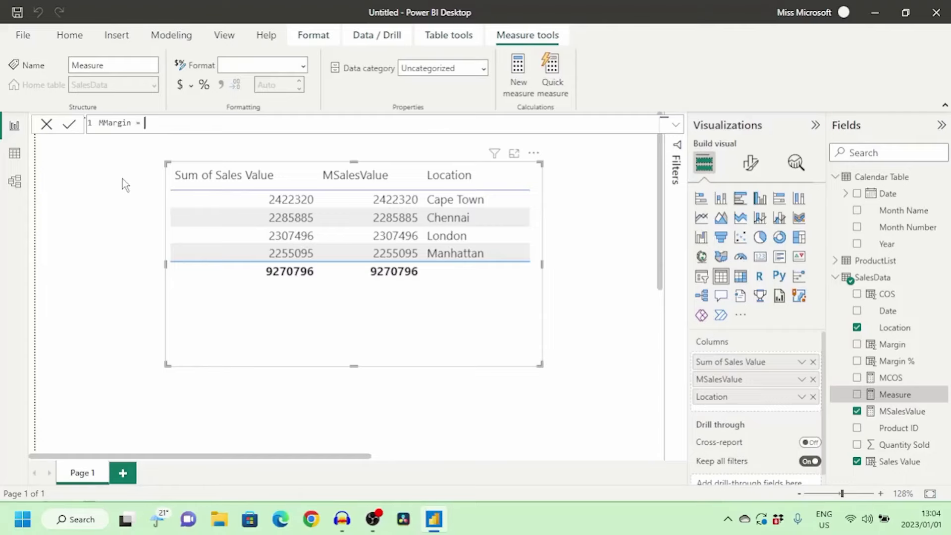
# Step: Define the MMargin measure as [MSalesValue] - [MCOS] and commit the formula
pyautogui.write('M')
pyautogui.press('capslock')
pyautogui.write('sa')
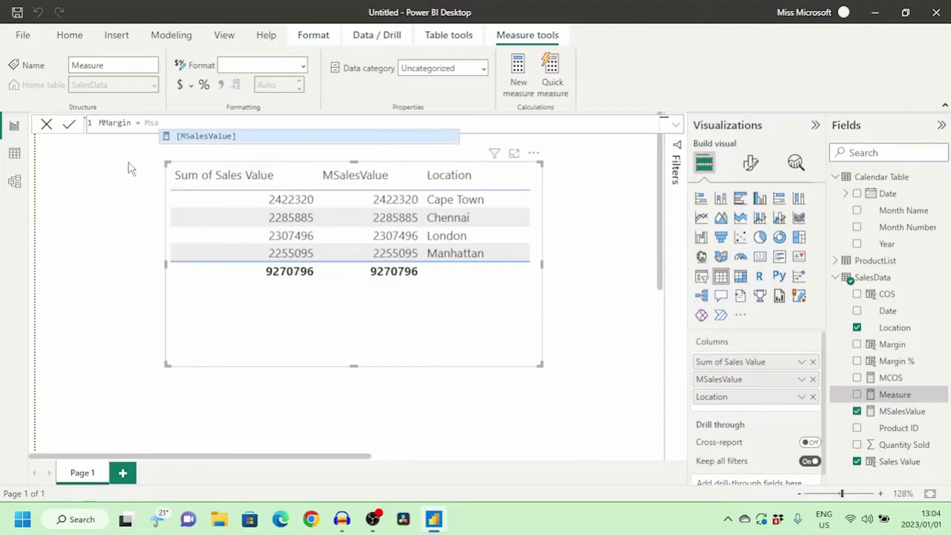
pyautogui.click(185, 137)
pyautogui.write('-')
pyautogui.press('capslock')
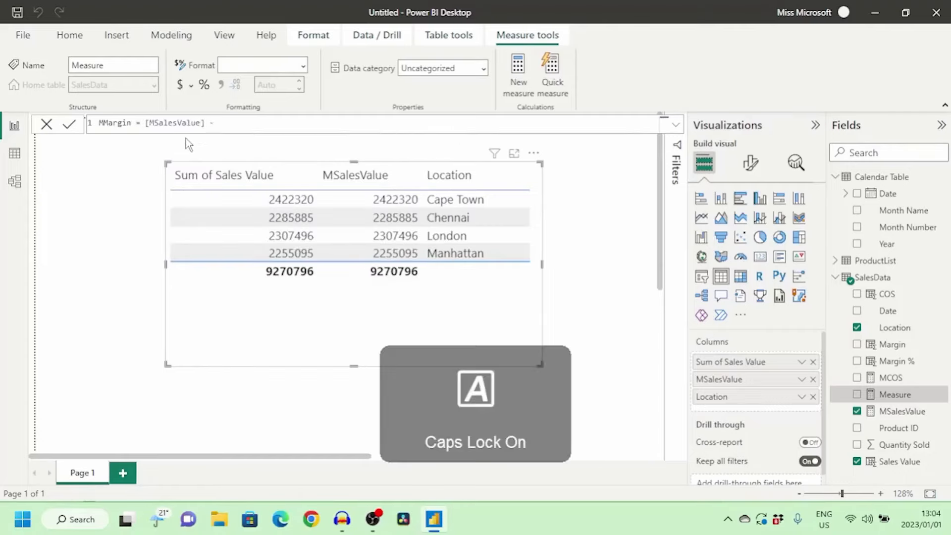
pyautogui.write('[MC')
pyautogui.click(258, 139)
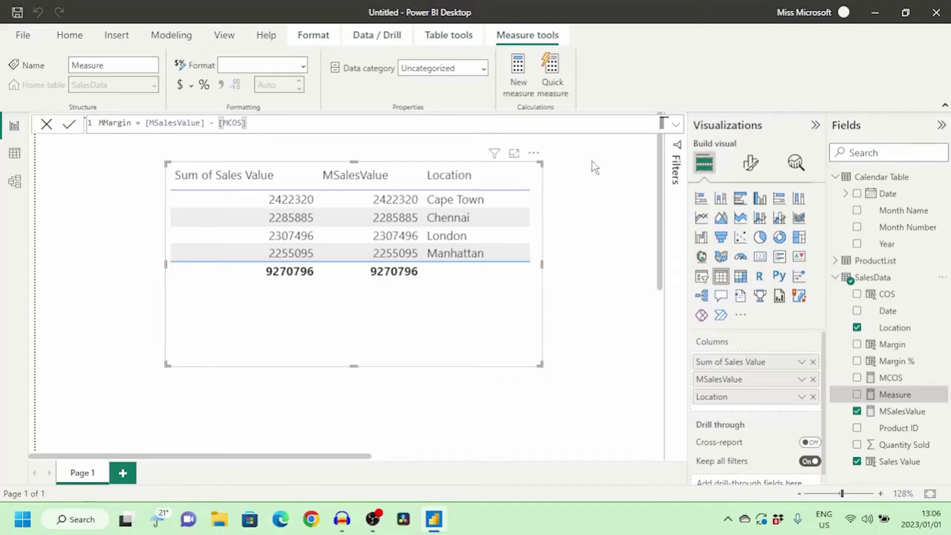
pyautogui.press('Return')
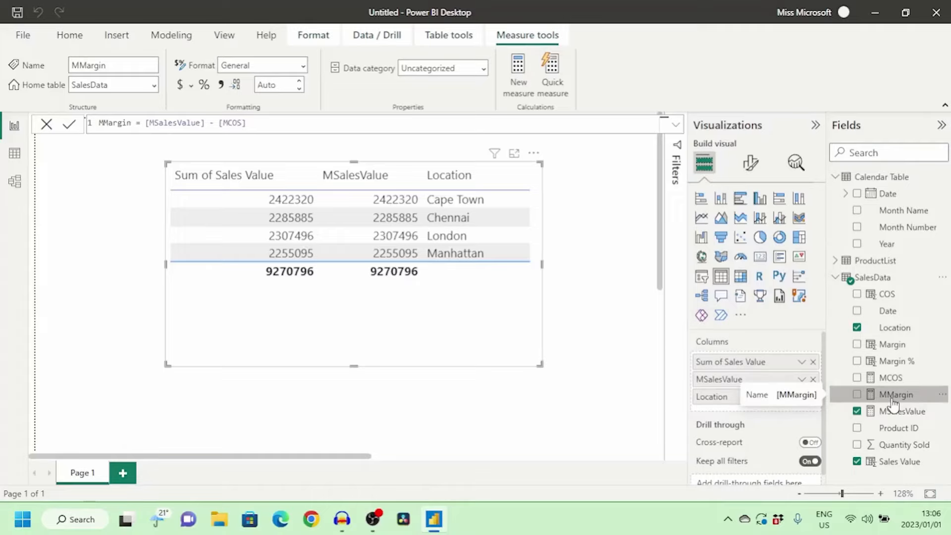
# Step: Replace the Sum of Sales Value and MSalesValue columns of the table visual with Margin and MMargin
pyautogui.click(813, 367)
pyautogui.click(813, 363)
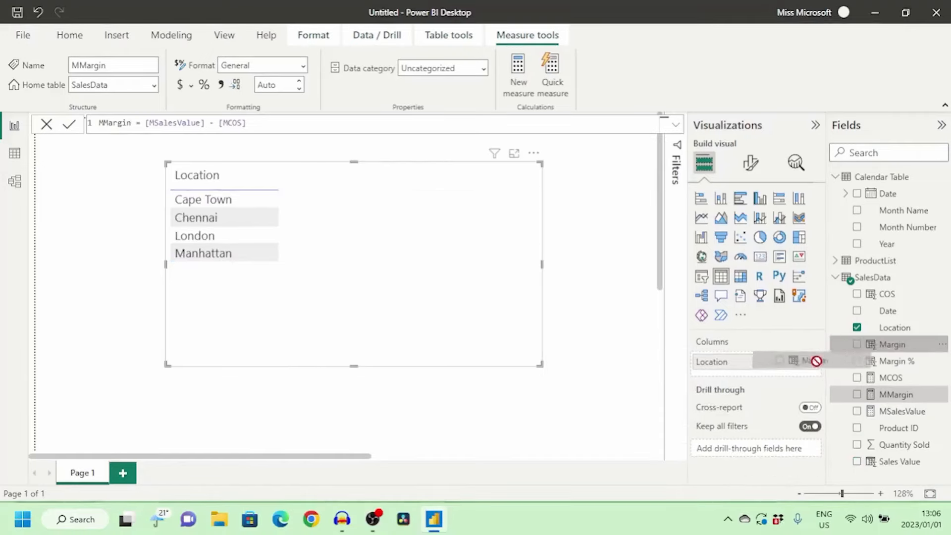
pyautogui.moveTo(892, 344); pyautogui.dragTo(703, 396)
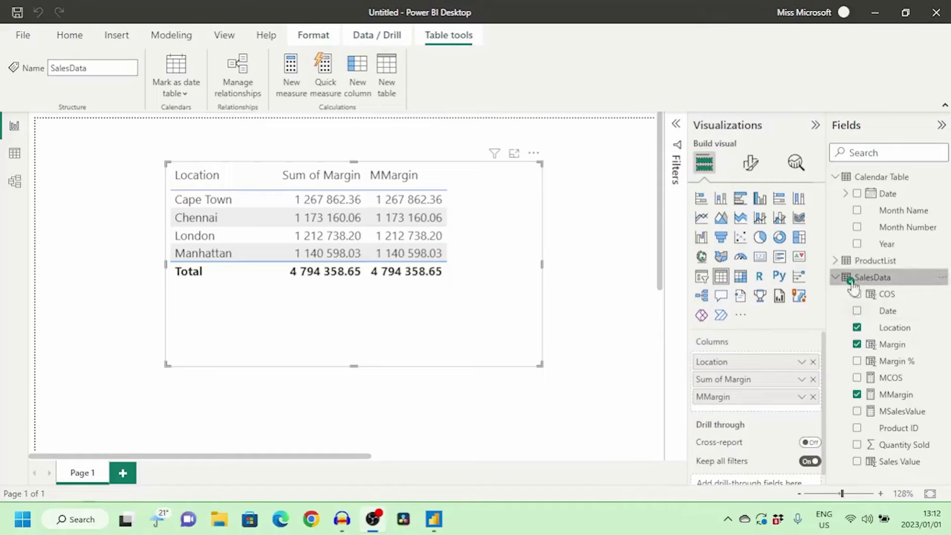
# Step: Add another new measure to the SalesData table and name it MMargin %, followed by an equals sign
pyautogui.click(296, 87)
pyautogui.press('capslock')
pyautogui.write('m')
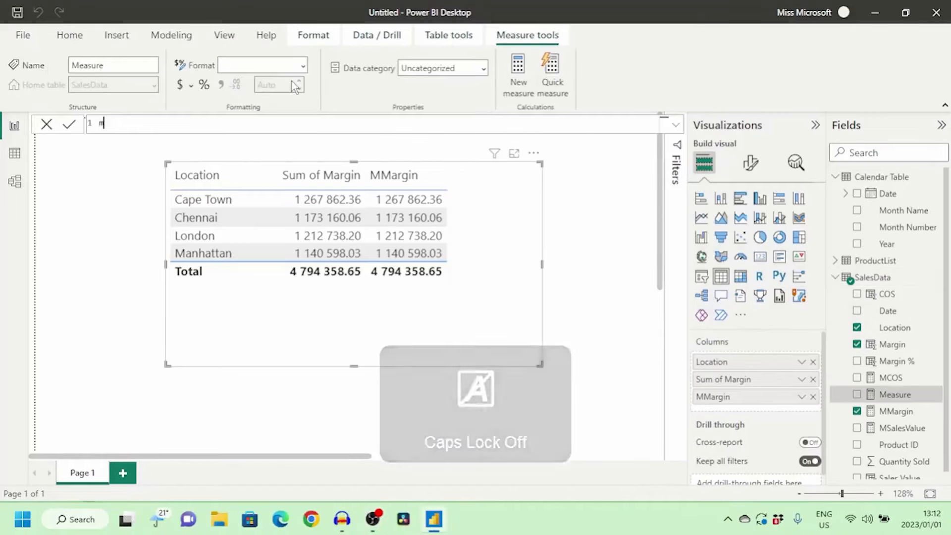
pyautogui.press('BackSpace')
pyautogui.press('capslock')
pyautogui.write('M')
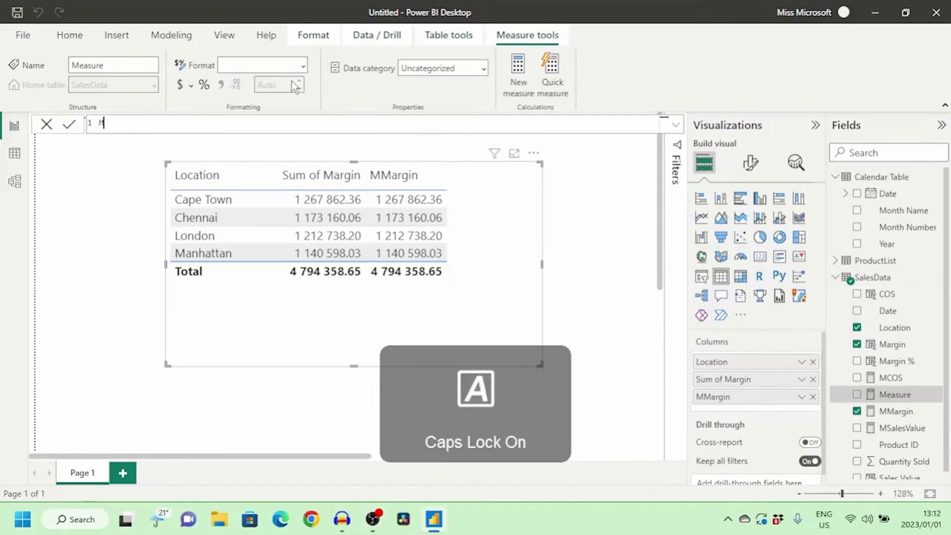
pyautogui.press('capslock')
pyautogui.press('capslock')
pyautogui.write('M')
pyautogui.press('capslock')
pyautogui.write('a')
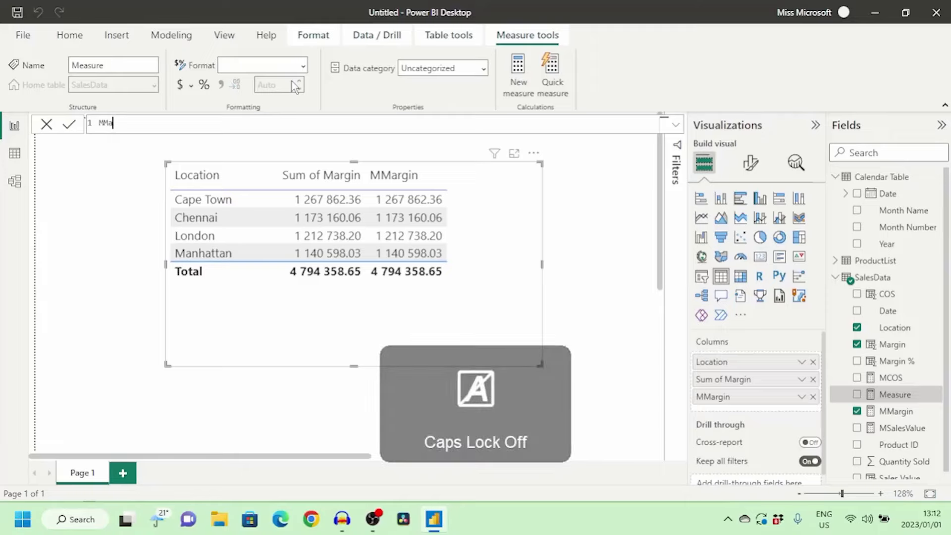
pyautogui.write('rgin %')
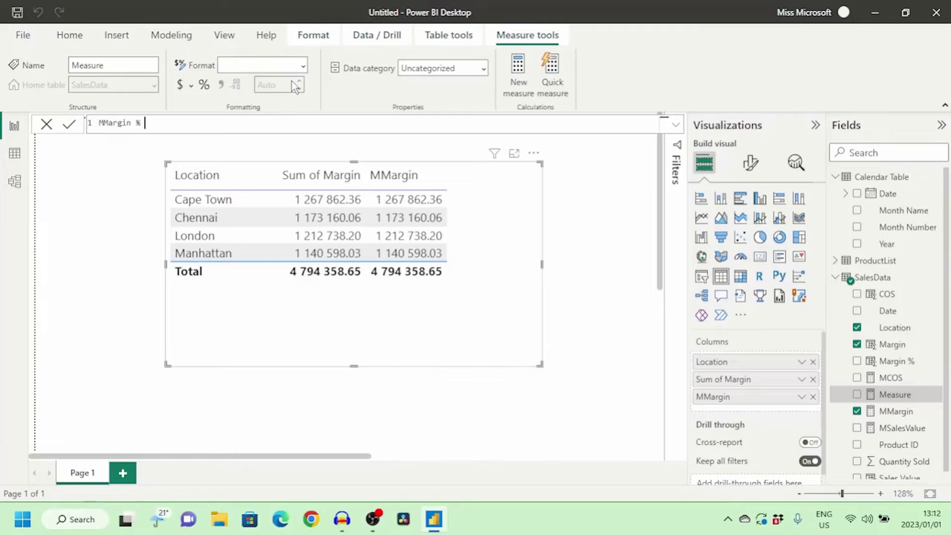
pyautogui.write(' =')
# Step: Define the MMargin % measure as DIVIDE([MMargin],[MSalesValue]) and commit the formula
pyautogui.press('capslock')
pyautogui.write('DI')
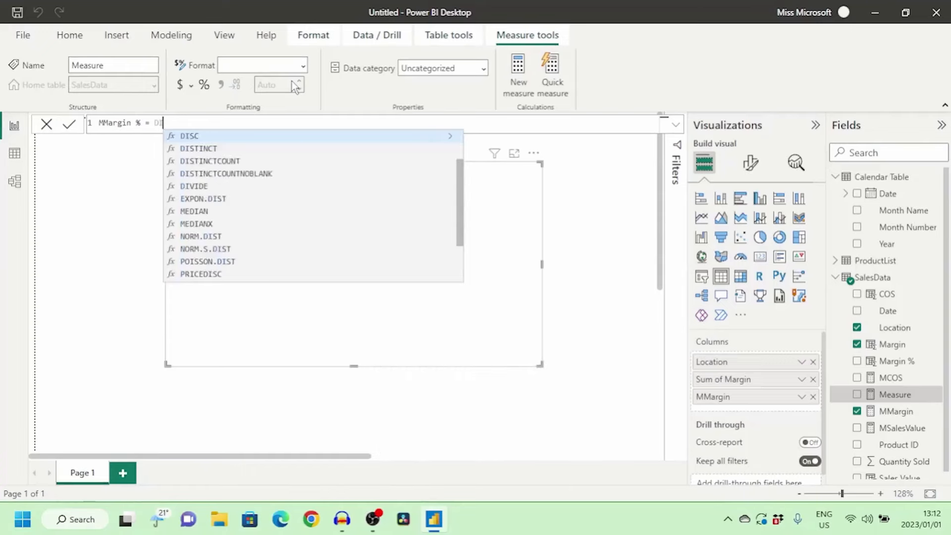
pyautogui.write('V')
pyautogui.click(203, 135)
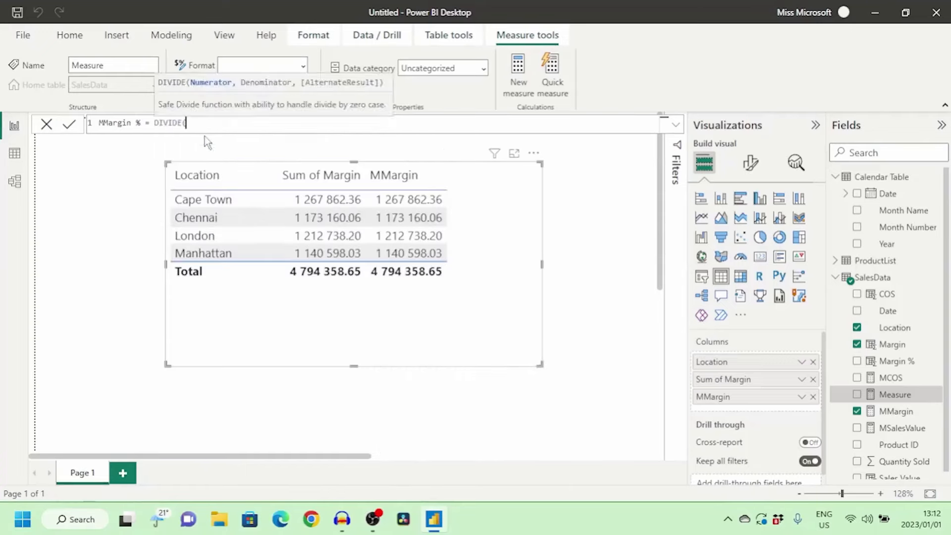
pyautogui.write('MM')
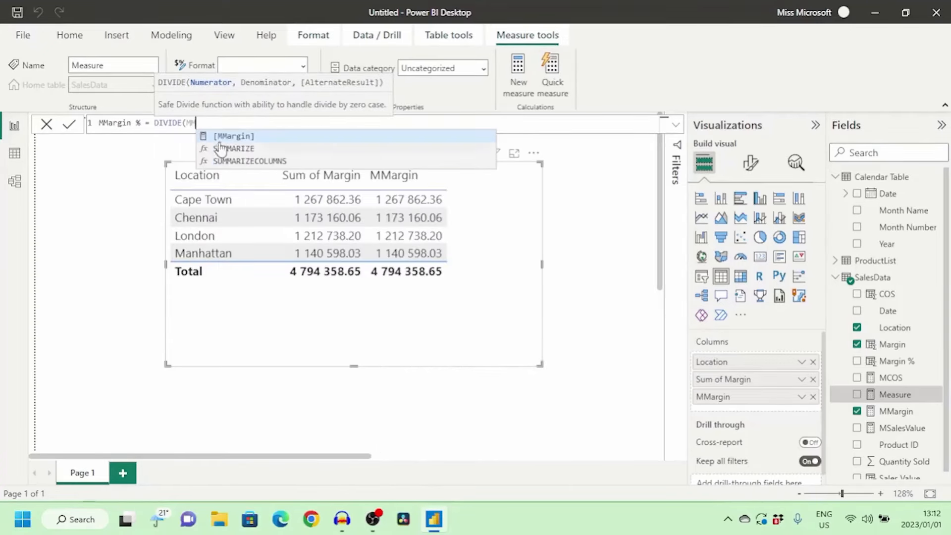
pyautogui.click(229, 136)
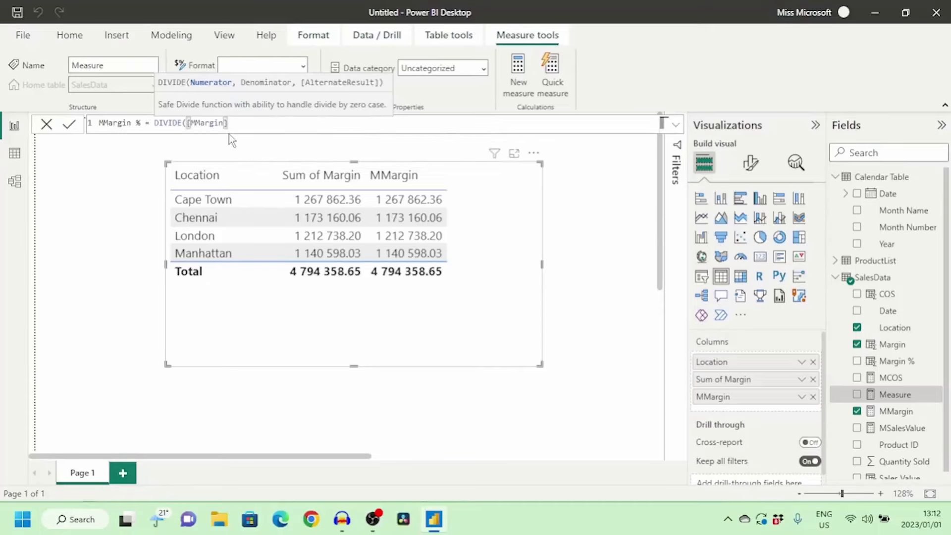
pyautogui.write(',MSA')
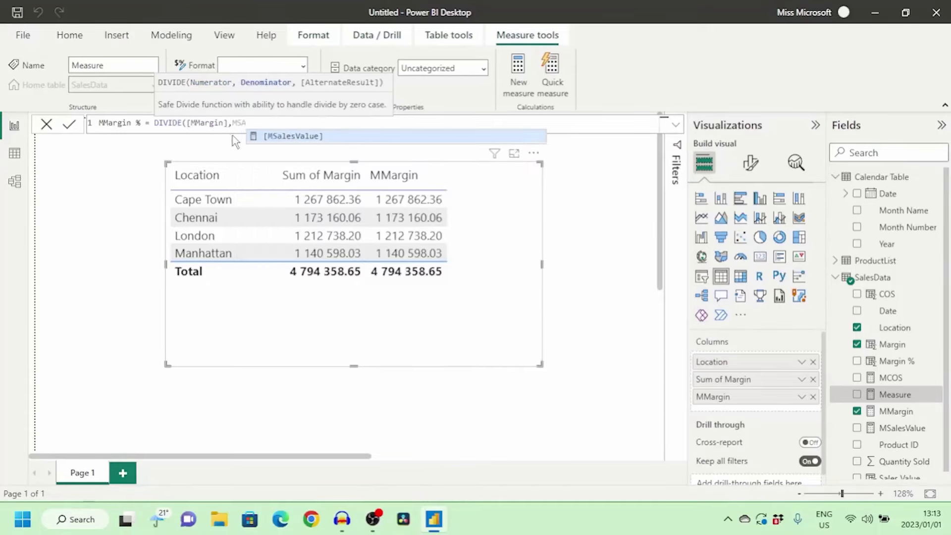
pyautogui.click(282, 136)
pyautogui.write(')')
pyautogui.press('Return')
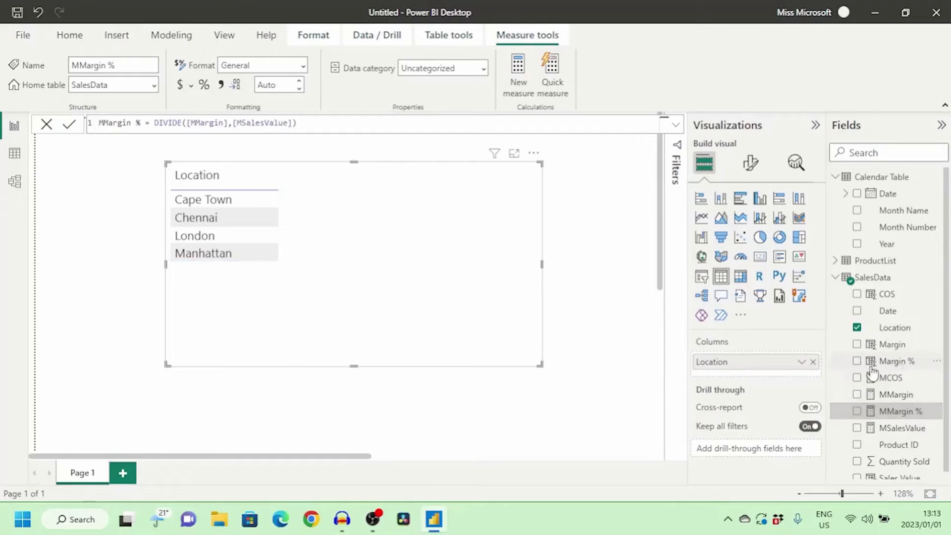
# Step: Replace the table visual's Margin and MMargin columns with Margin % and MMargin %, and set Margin % to Don't summarize
pyautogui.moveTo(897, 362); pyautogui.dragTo(741, 380)
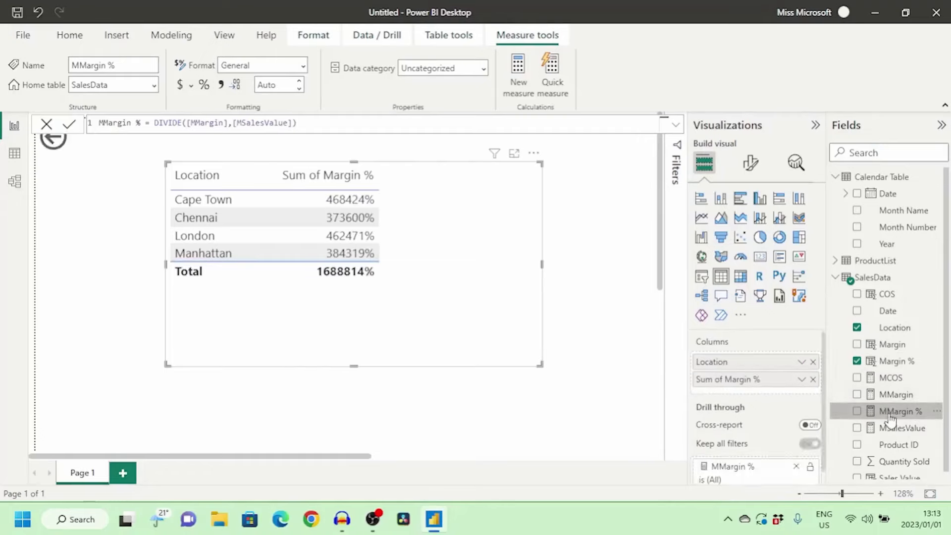
pyautogui.moveTo(890, 414); pyautogui.dragTo(741, 397)
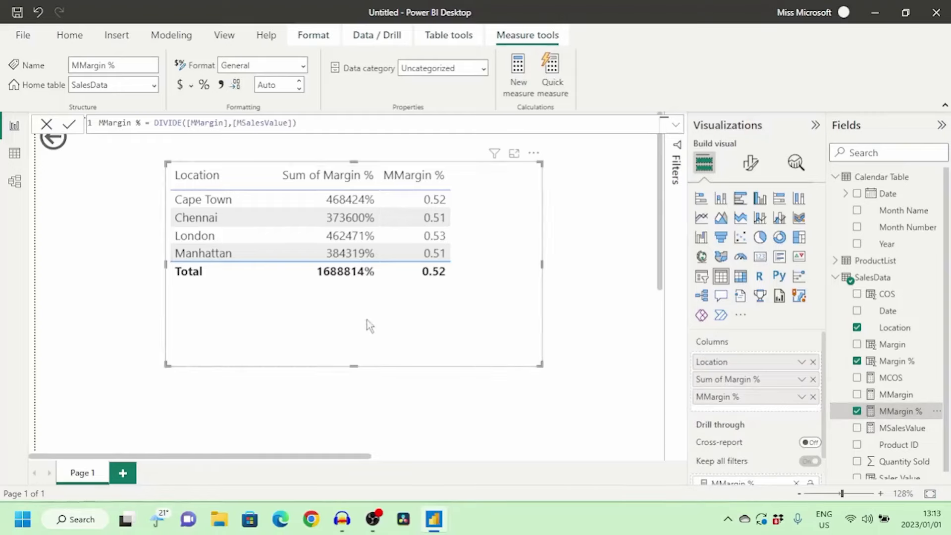
pyautogui.click(801, 379)
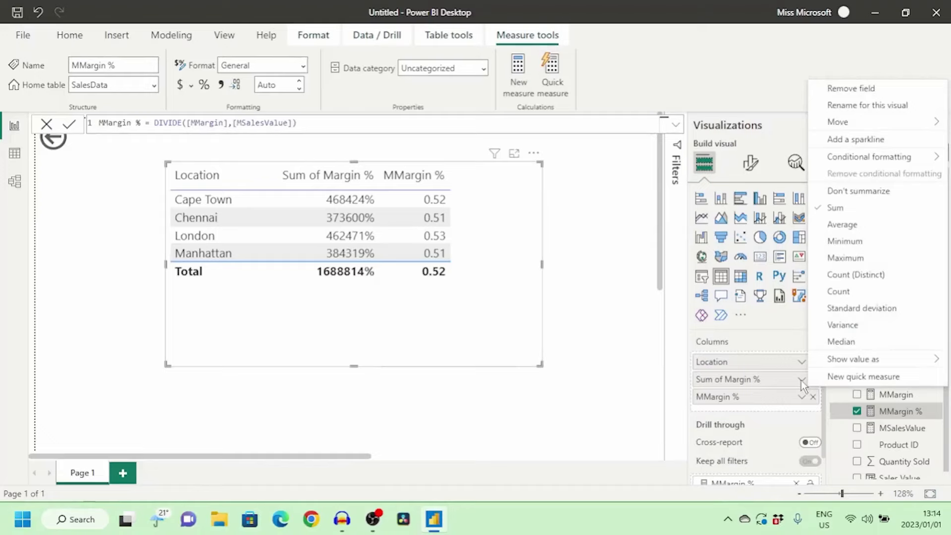
pyautogui.click(865, 195)
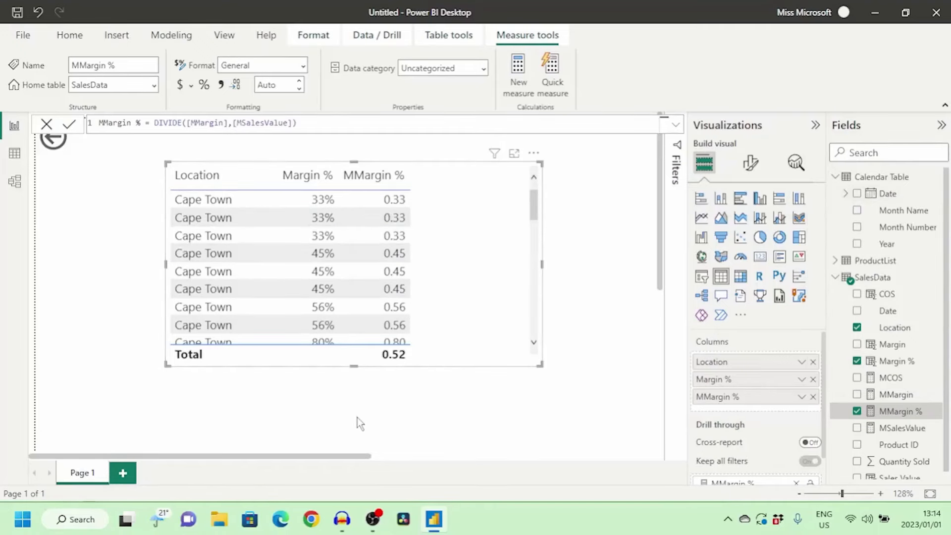
# Step: Review the formula of the Margin % calculated column in the SalesData table and return to the report
pyautogui.click(15, 154)
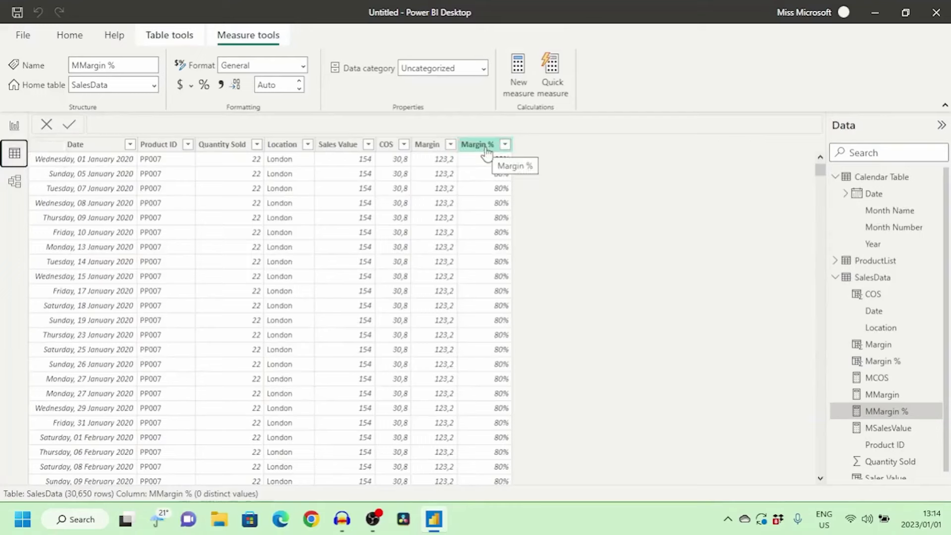
pyautogui.click(483, 146)
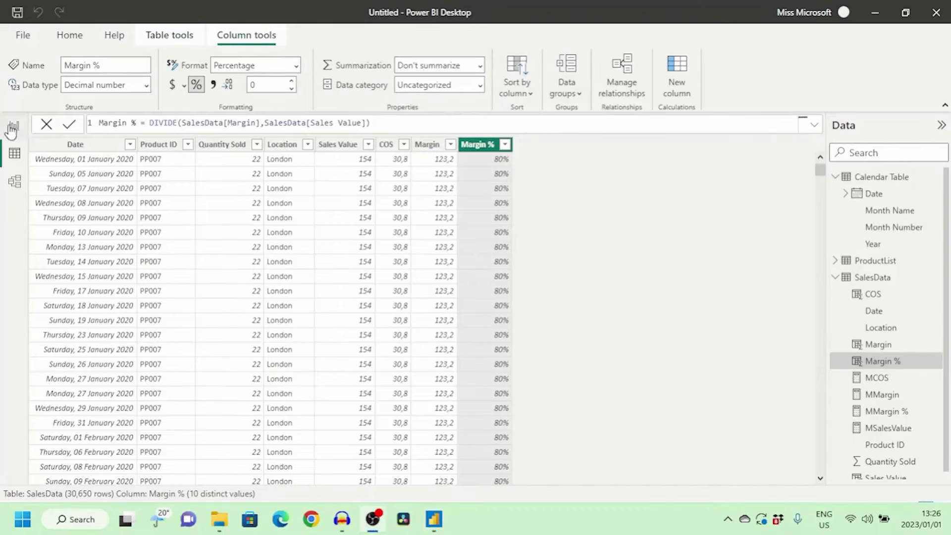
pyautogui.click(13, 128)
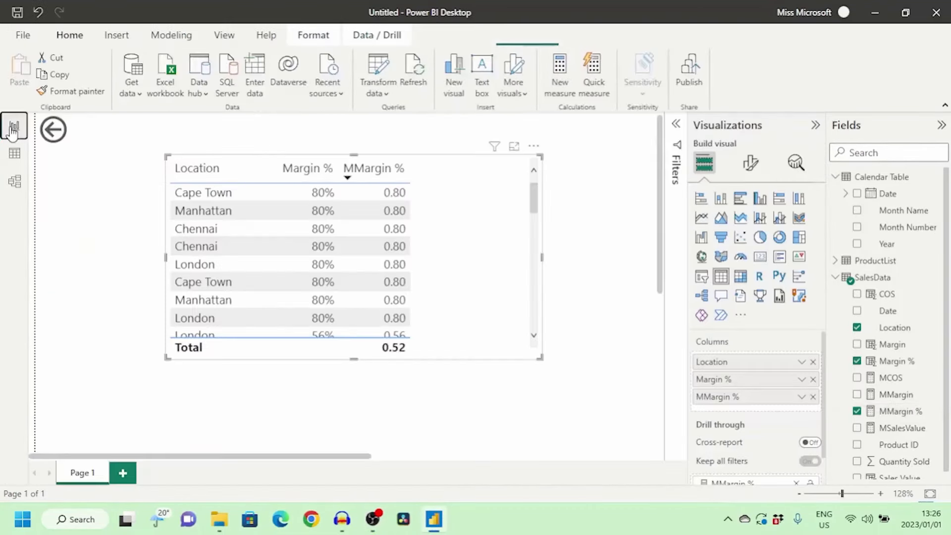
# Step: Set the format of the MMargin % measure to Percentage
pyautogui.click(896, 417)
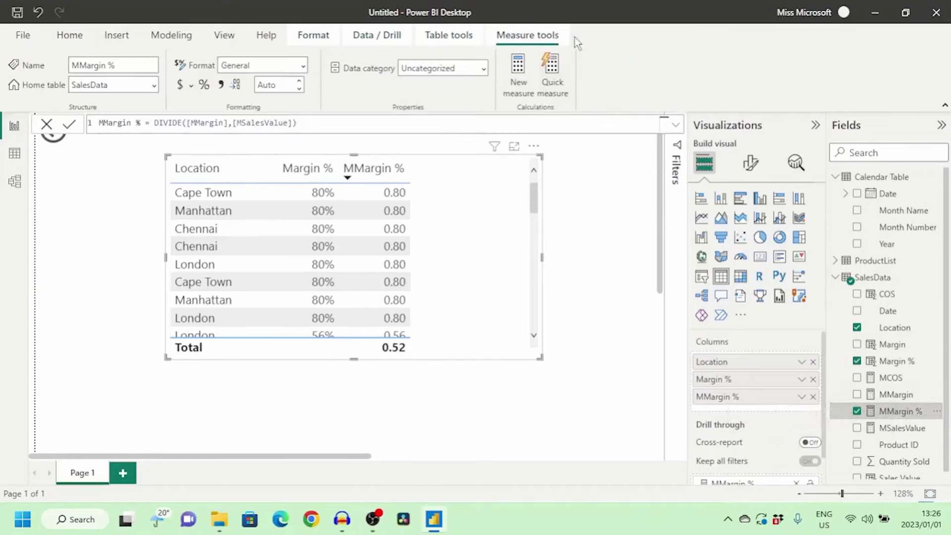
pyautogui.click(303, 66)
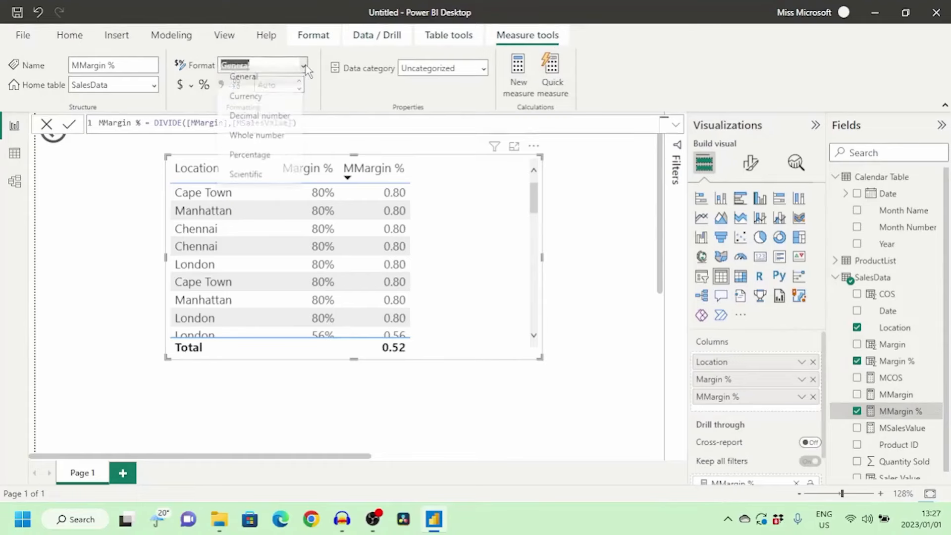
pyautogui.click(267, 162)
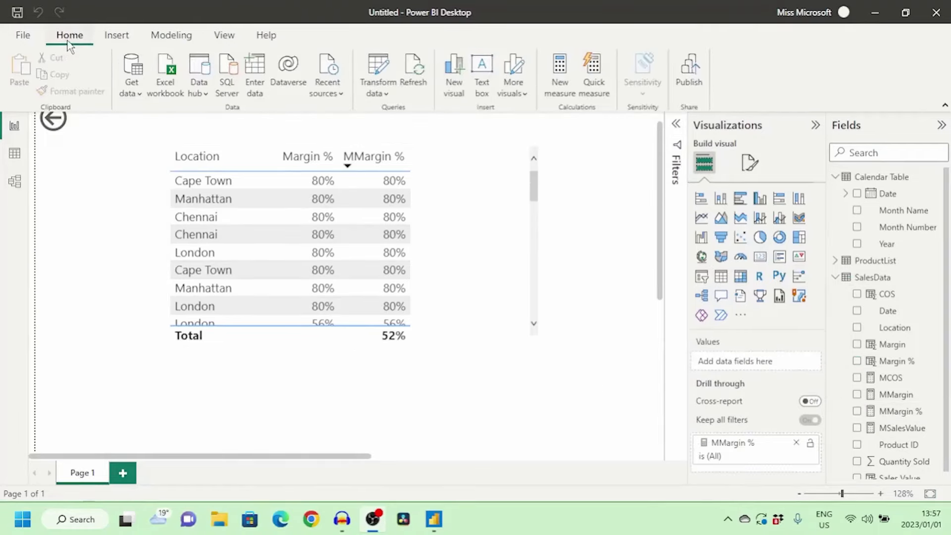
# Step: Create a blank entered-data table named Measures Table and load it into the model
pyautogui.click(255, 77)
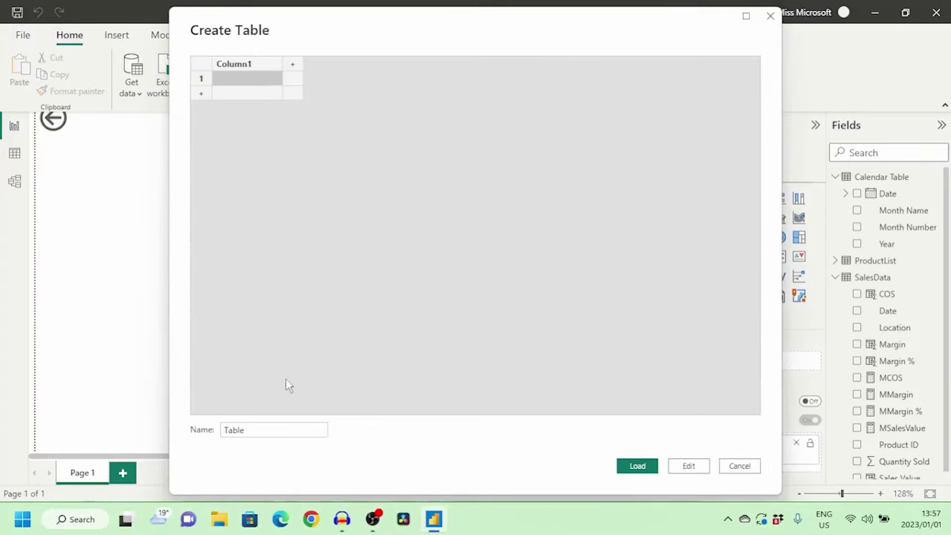
pyautogui.moveTo(276, 429); pyautogui.dragTo(228, 433)
pyautogui.write('M')
pyautogui.press('capslock')
pyautogui.write('easures')
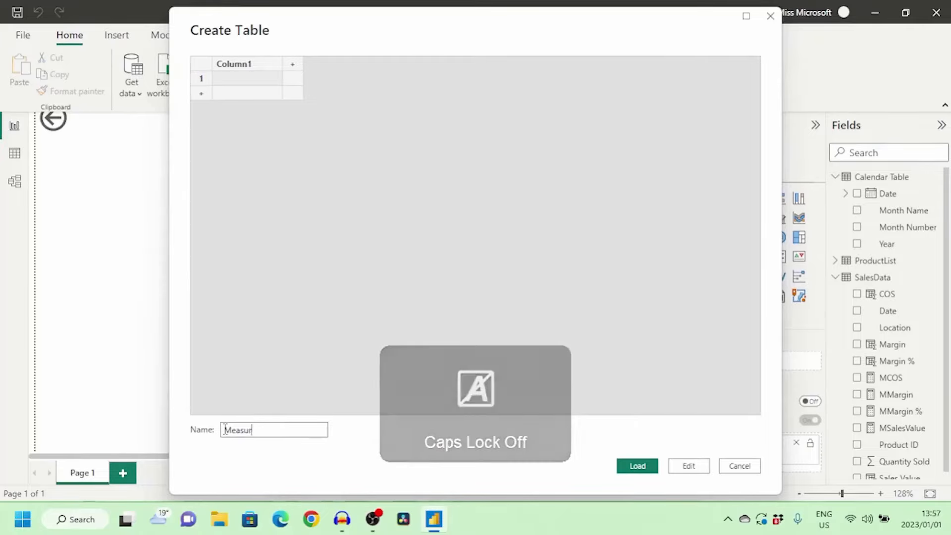
pyautogui.press('capslock')
pyautogui.write('T')
pyautogui.press('capslock')
pyautogui.write('able')
pyautogui.click(643, 467)
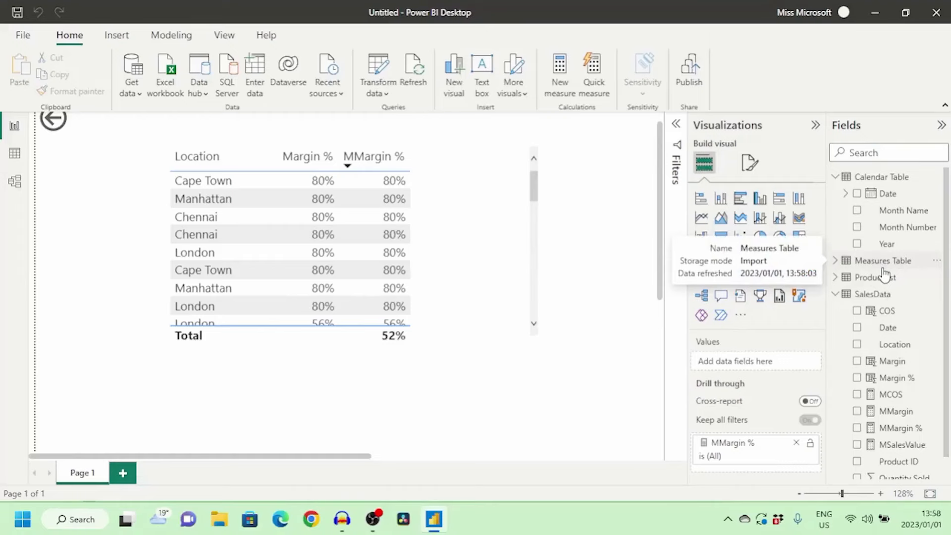
# Step: Change the home table of the MMargin, MMargin %, MSalesValue and MCOS measures to Measures Table
pyautogui.click(893, 413)
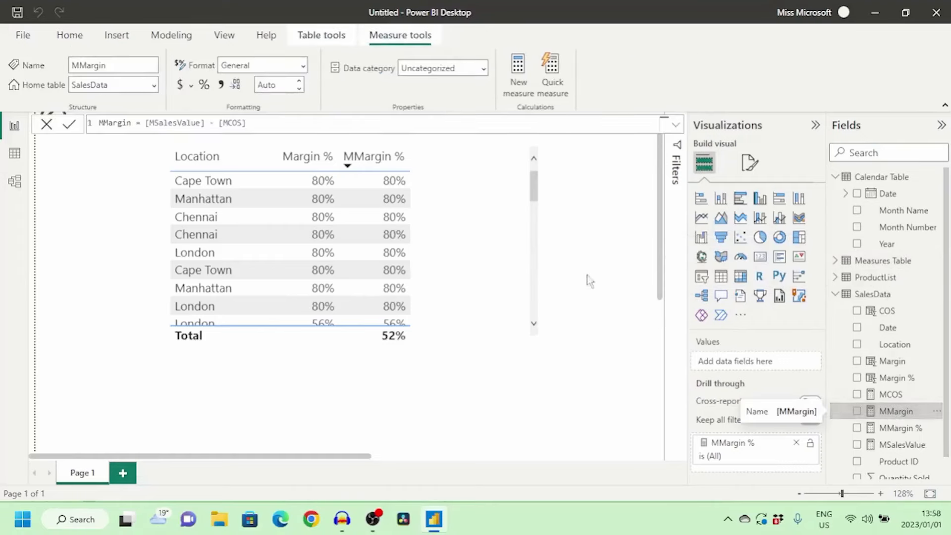
pyautogui.click(153, 87)
pyautogui.click(110, 123)
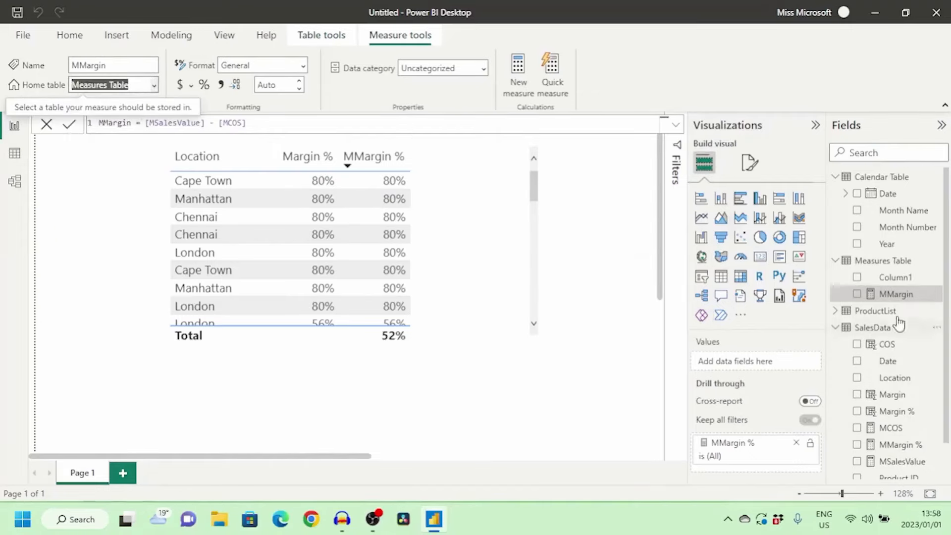
pyautogui.click(900, 445)
pyautogui.click(155, 86)
pyautogui.click(111, 124)
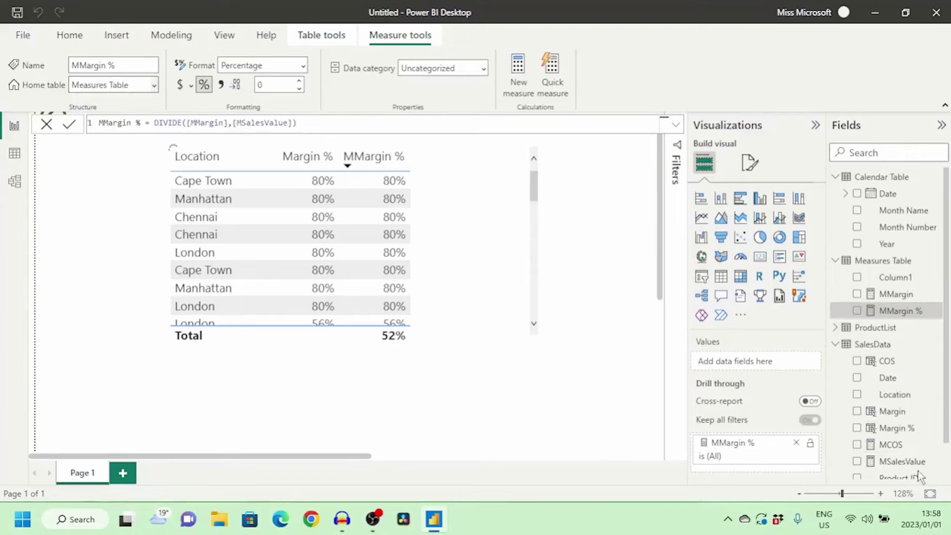
pyautogui.click(901, 462)
pyautogui.click(154, 87)
pyautogui.click(87, 121)
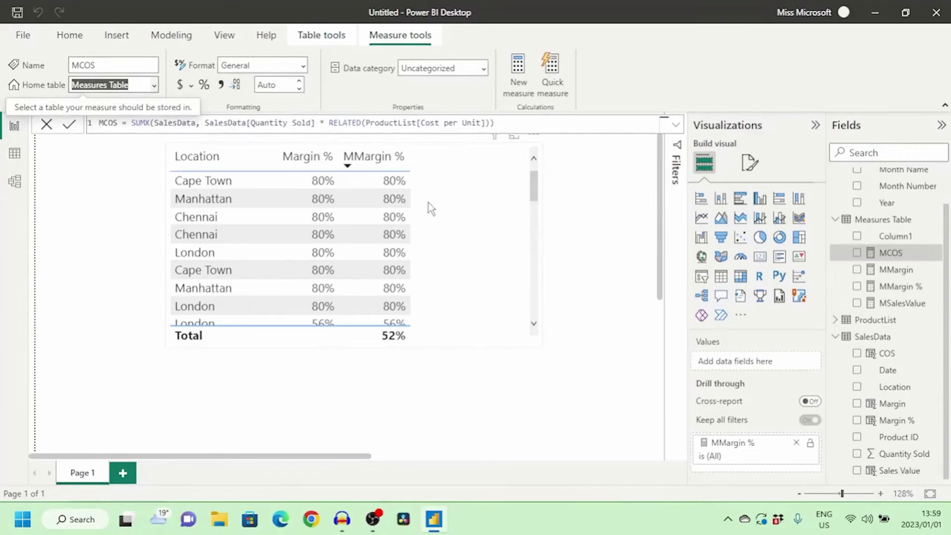
# Step: Delete the empty Column1 from the Measures Table
pyautogui.click(911, 236)
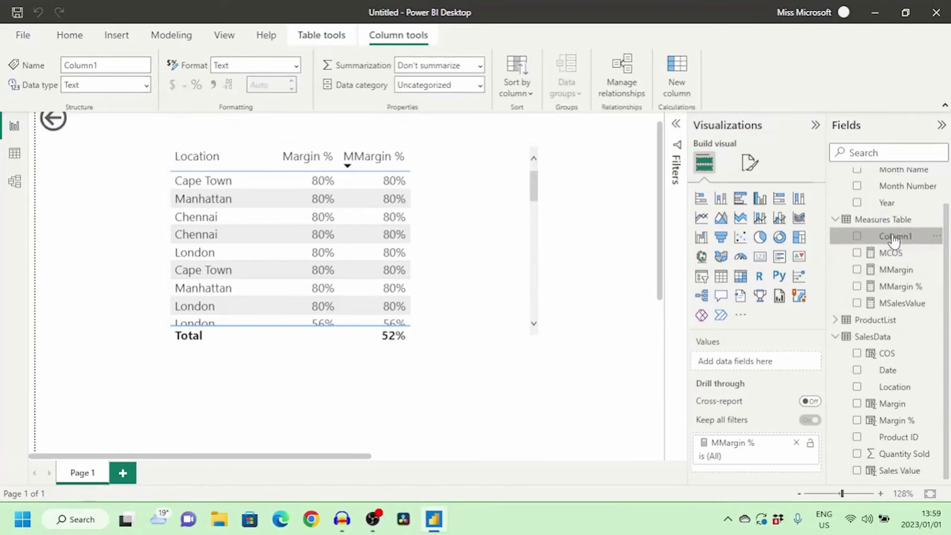
pyautogui.click(936, 238)
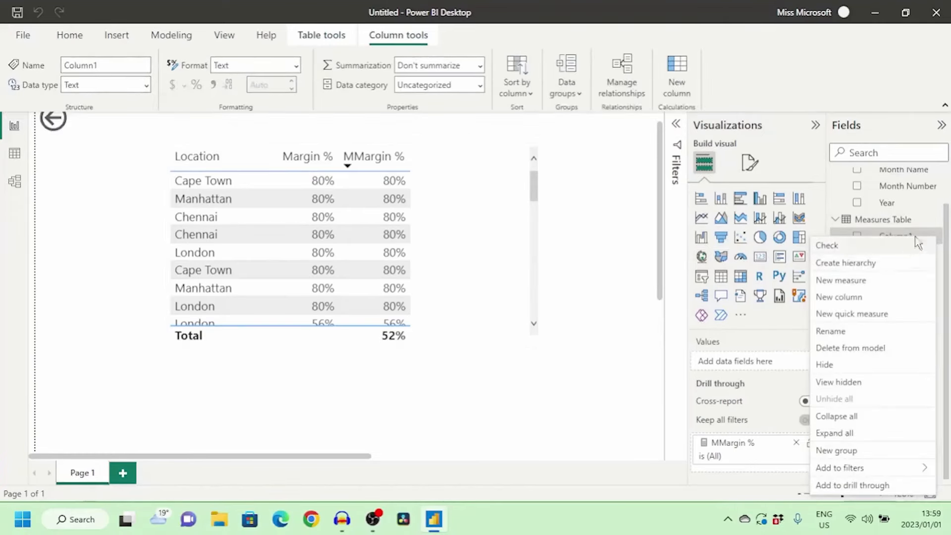
pyautogui.press('Escape')
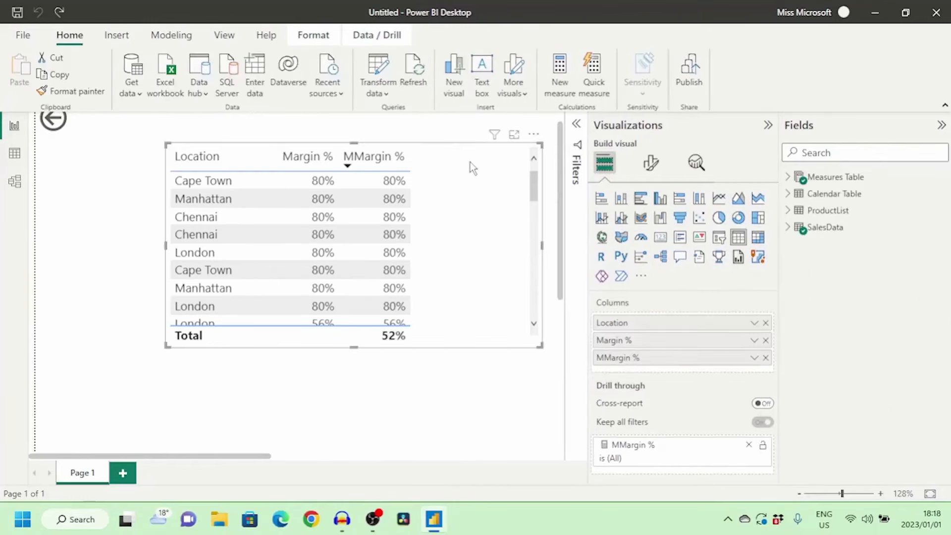
# Step: Delete the table visual from Page 1 and expand all four tables to review their fields, checking the Measures Table in Data view
pyautogui.press('Delete')
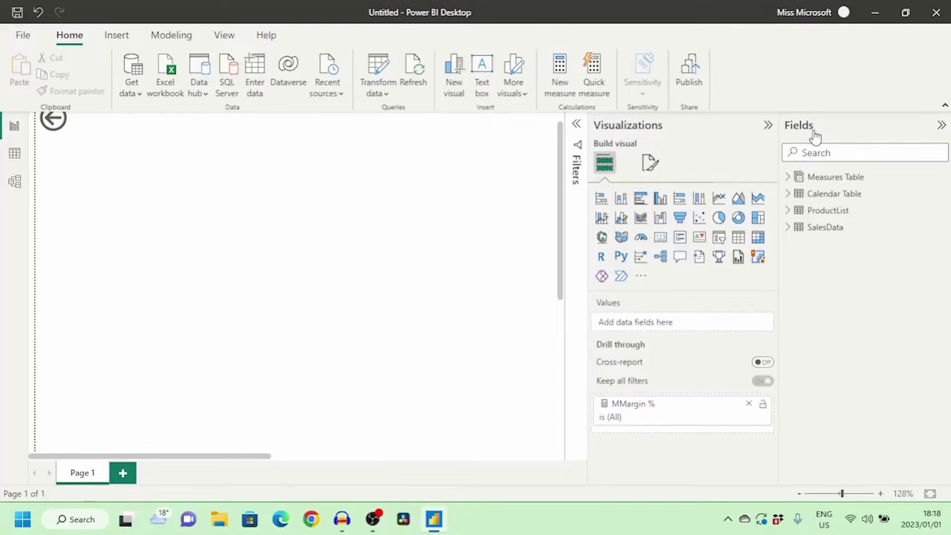
pyautogui.click(788, 177)
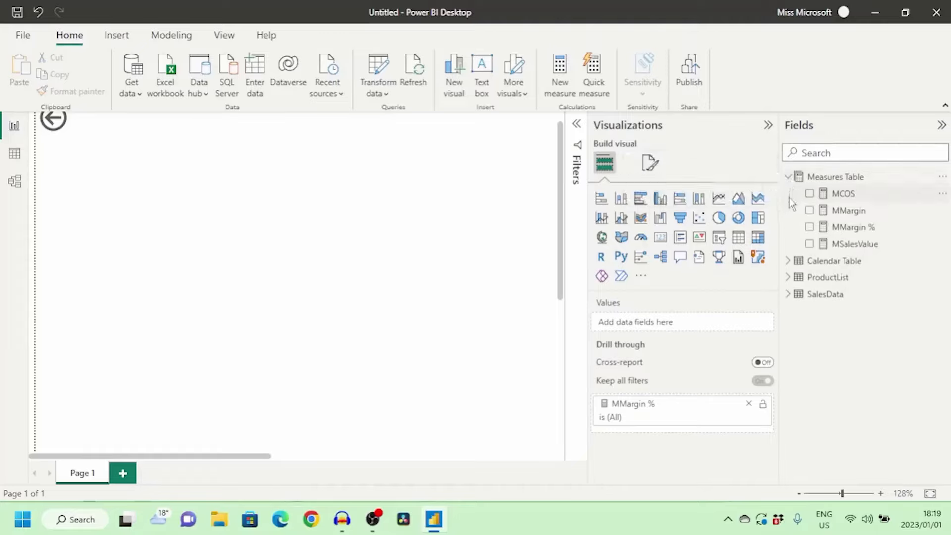
pyautogui.click(788, 261)
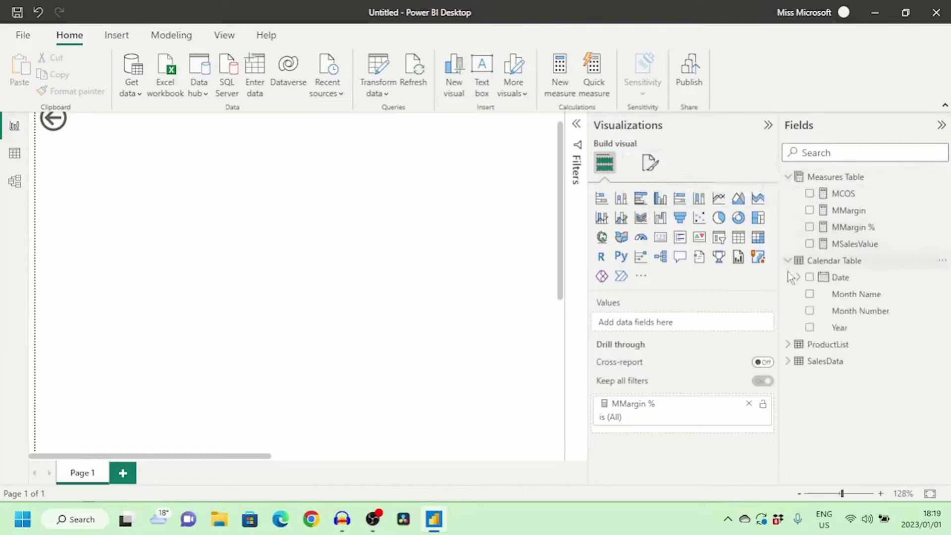
pyautogui.click(788, 345)
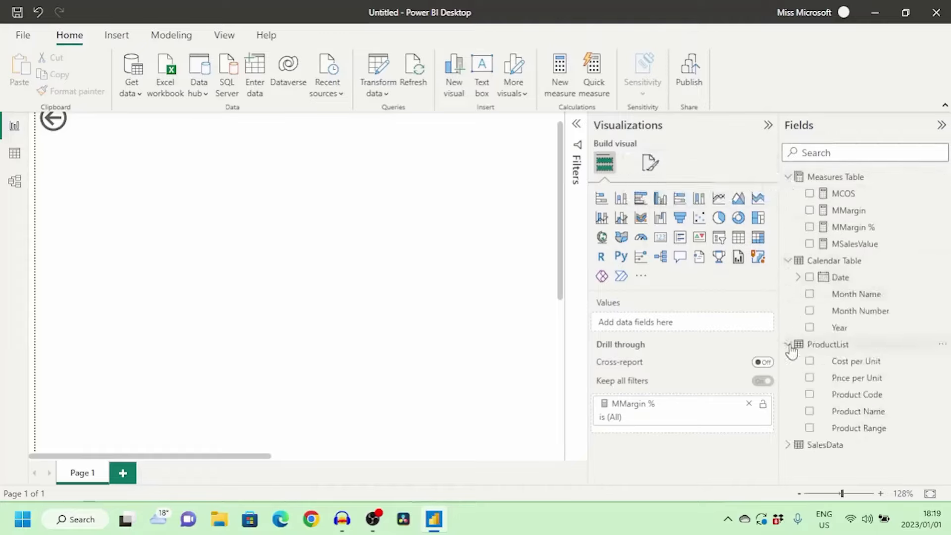
pyautogui.click(788, 445)
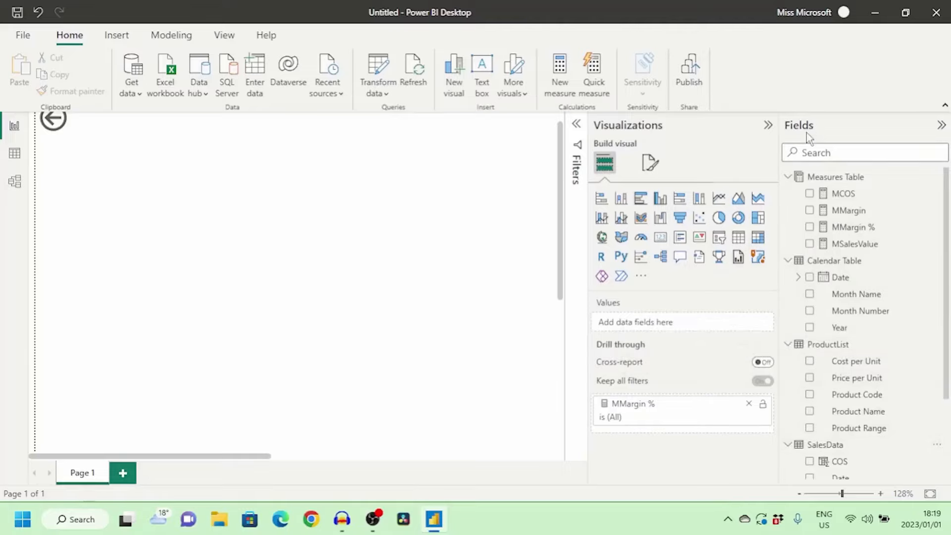
pyautogui.click(16, 158)
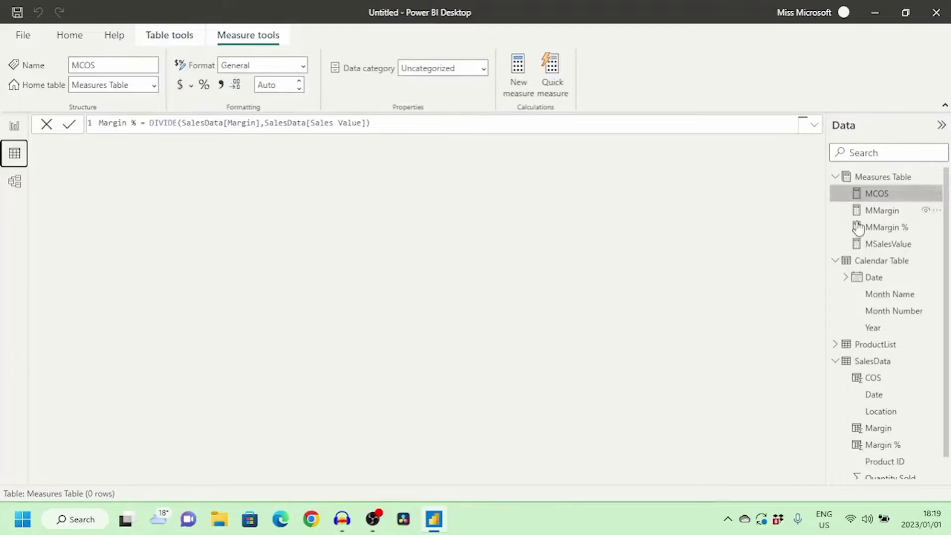
pyautogui.click(15, 127)
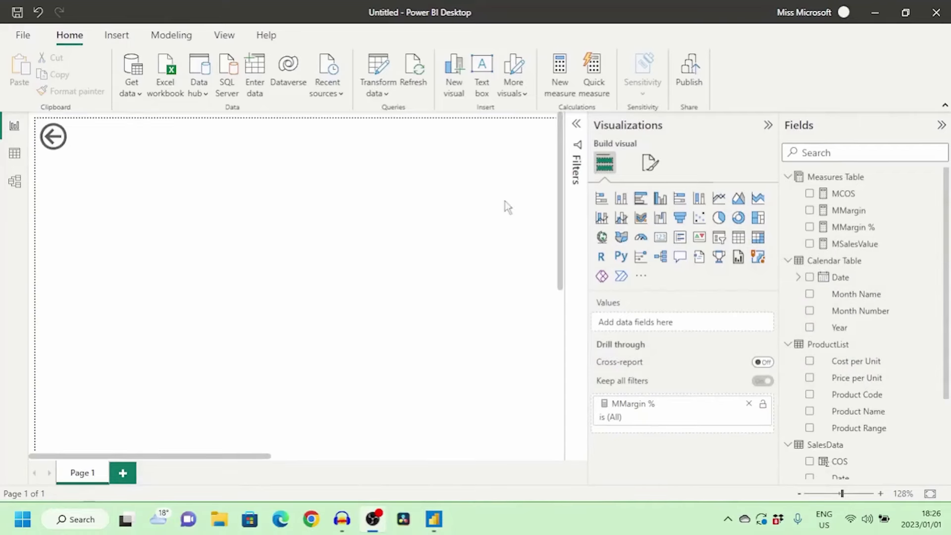
# Step: Add a stacked bar chart near the page's upper edge with Product Name on the Y-axis and MSalesValue on the X-axis
pyautogui.click(603, 200)
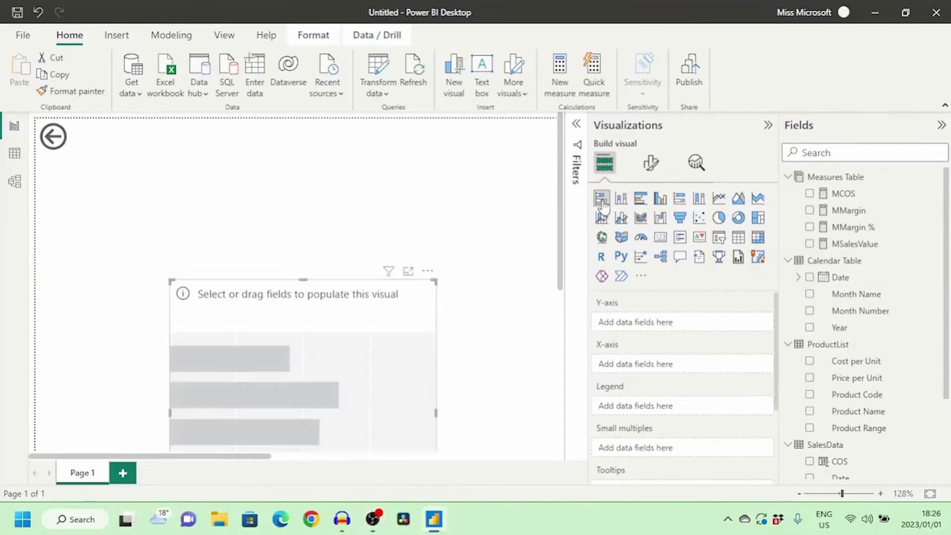
pyautogui.moveTo(319, 305); pyautogui.dragTo(301, 170)
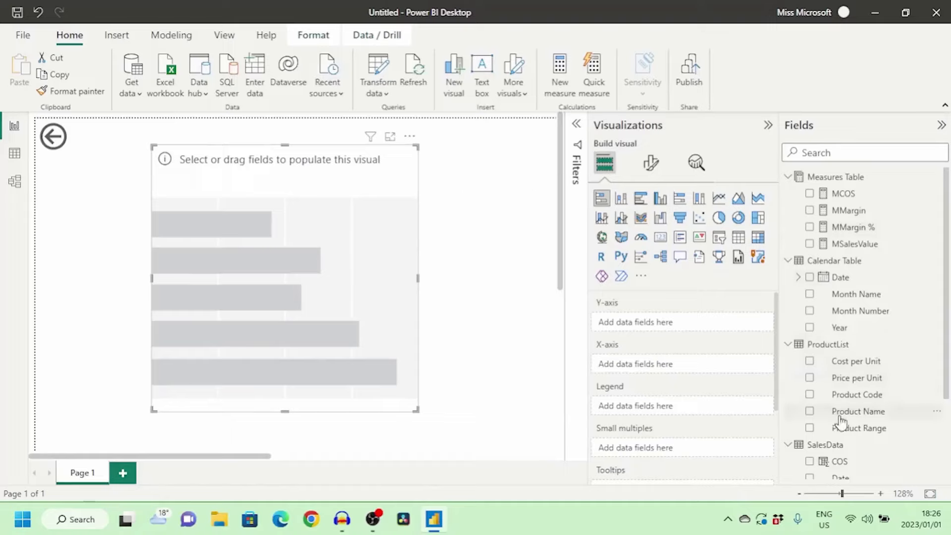
pyautogui.moveTo(849, 415); pyautogui.dragTo(642, 332)
pyautogui.scroll(-3, 851, 448)
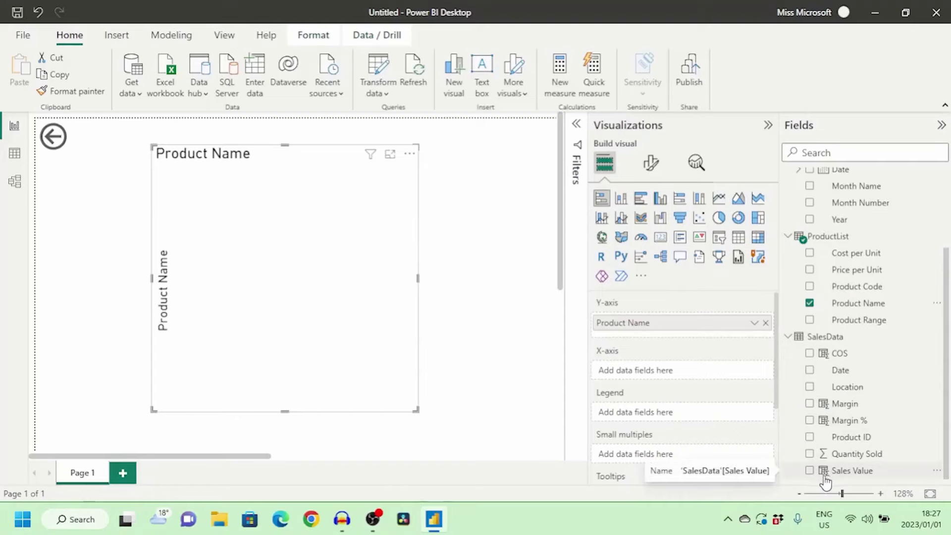
pyautogui.scroll(3, 905, 336)
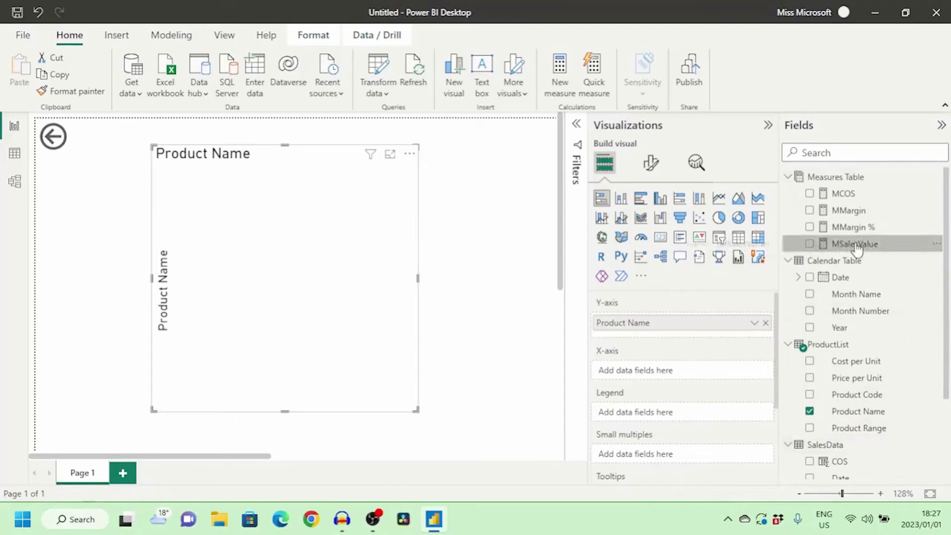
pyautogui.moveTo(850, 243); pyautogui.dragTo(660, 376)
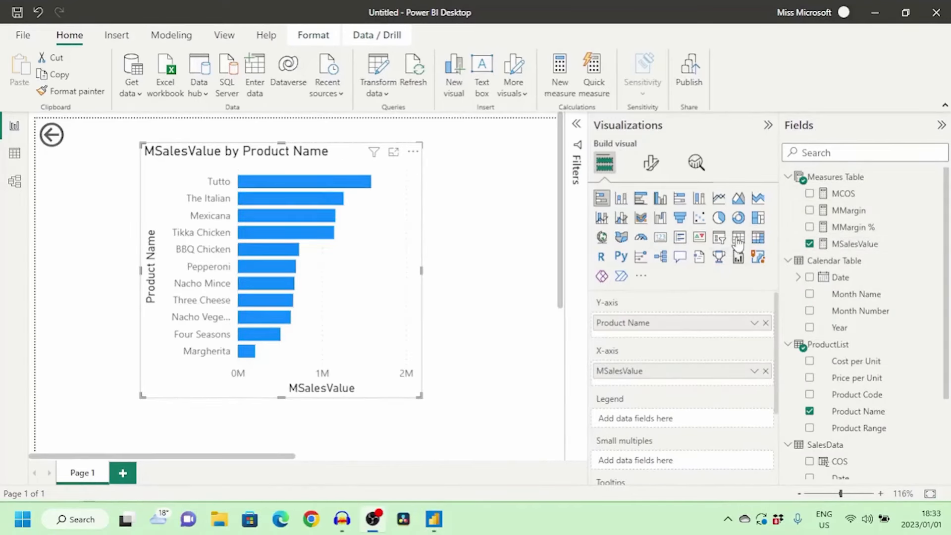
# Step: Try converting the MSalesValue bar chart to a table visual and undo the conversion
pyautogui.click(738, 240)
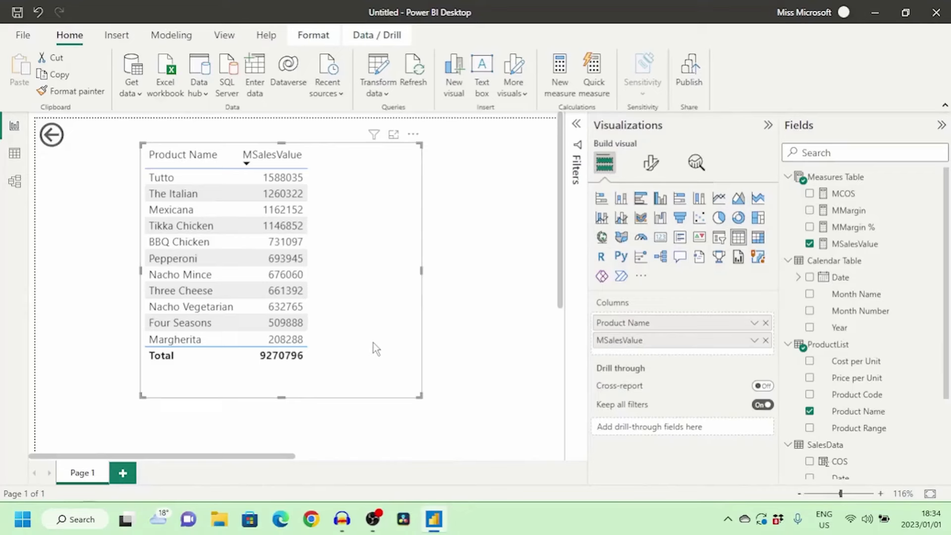
pyautogui.hotkey('ctrl', 'z')
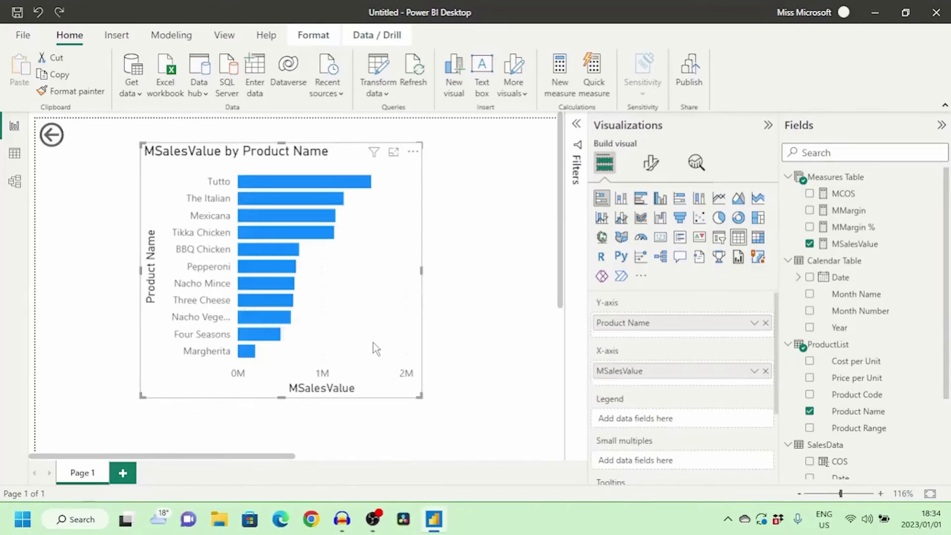
# Step: Add a separate table visual below the bar chart with the columns Location, MSalesValue and MMargin
pyautogui.click(459, 322)
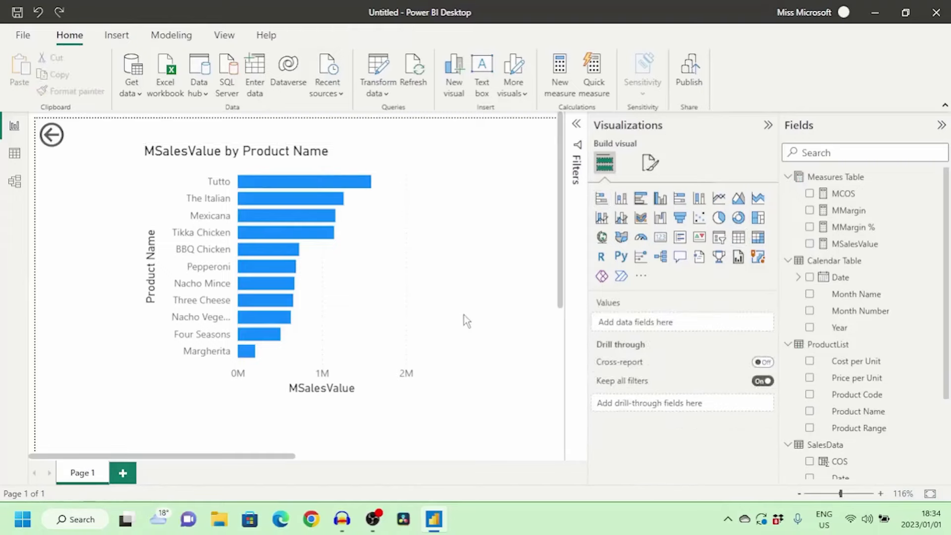
pyautogui.click(739, 239)
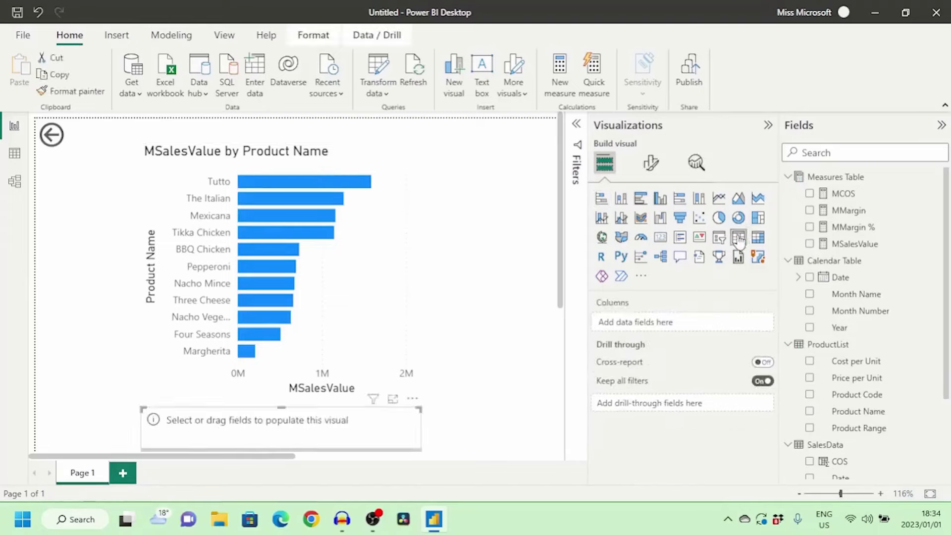
pyautogui.scroll(-4, 329, 416)
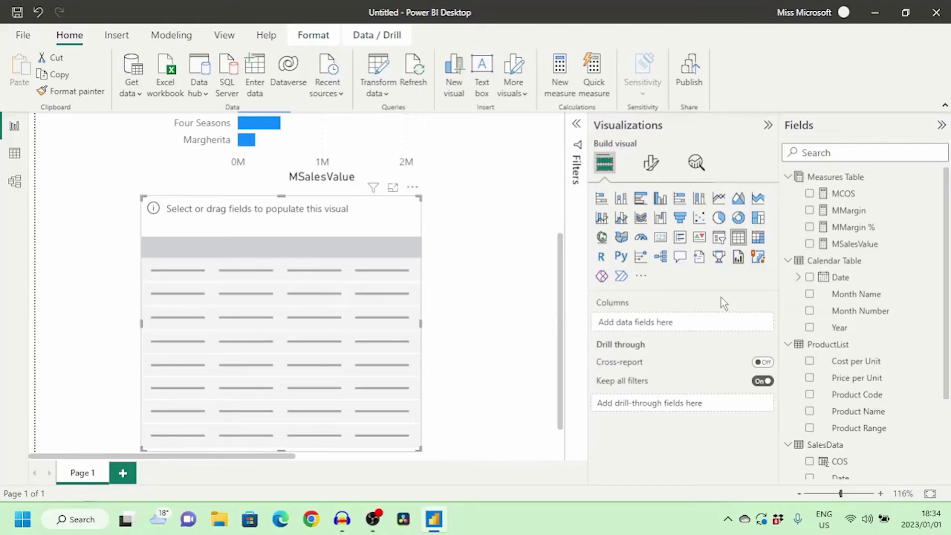
pyautogui.scroll(-3, 915, 410)
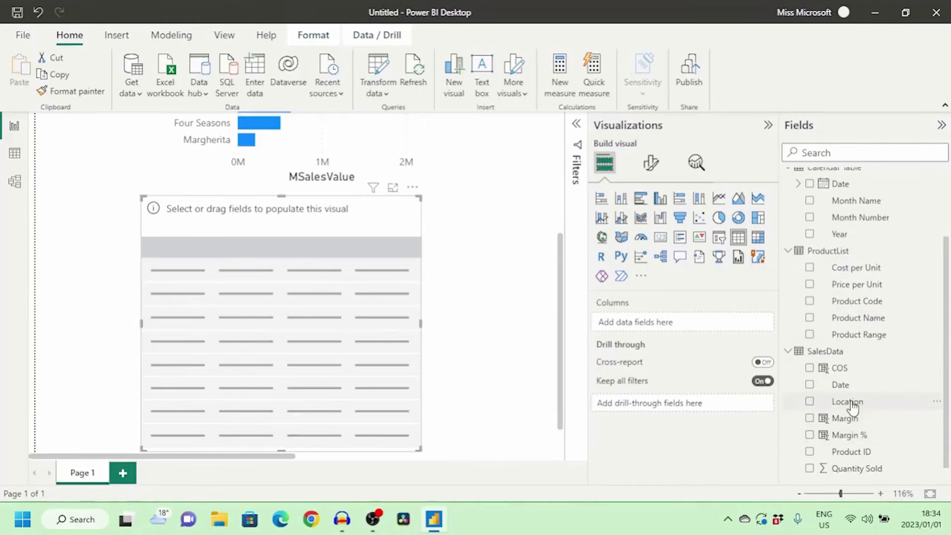
pyautogui.moveTo(848, 402); pyautogui.dragTo(659, 327)
pyautogui.moveTo(865, 247); pyautogui.dragTo(663, 343)
pyautogui.moveTo(848, 210); pyautogui.dragTo(677, 358)
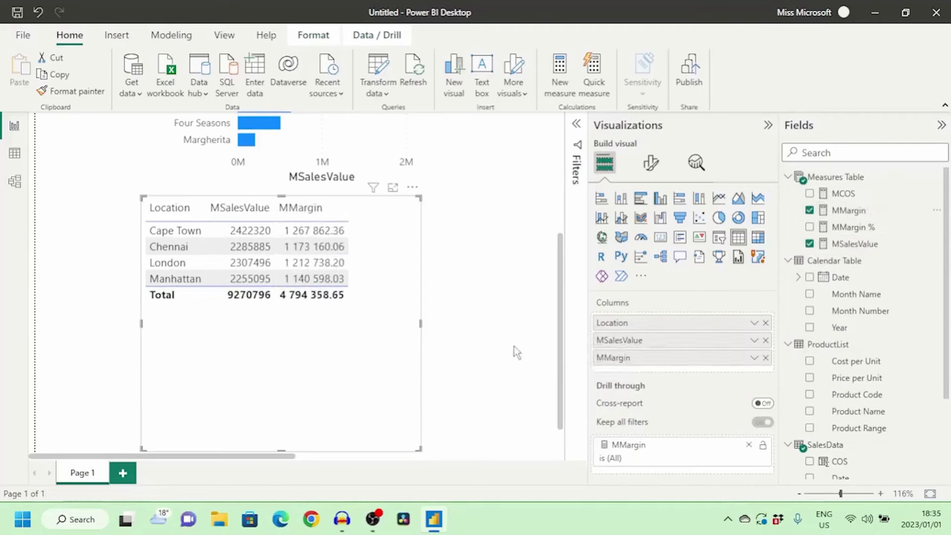
# Step: Add a donut chart beside the Location table with Location as the legend and MMargin as the values
pyautogui.click(486, 300)
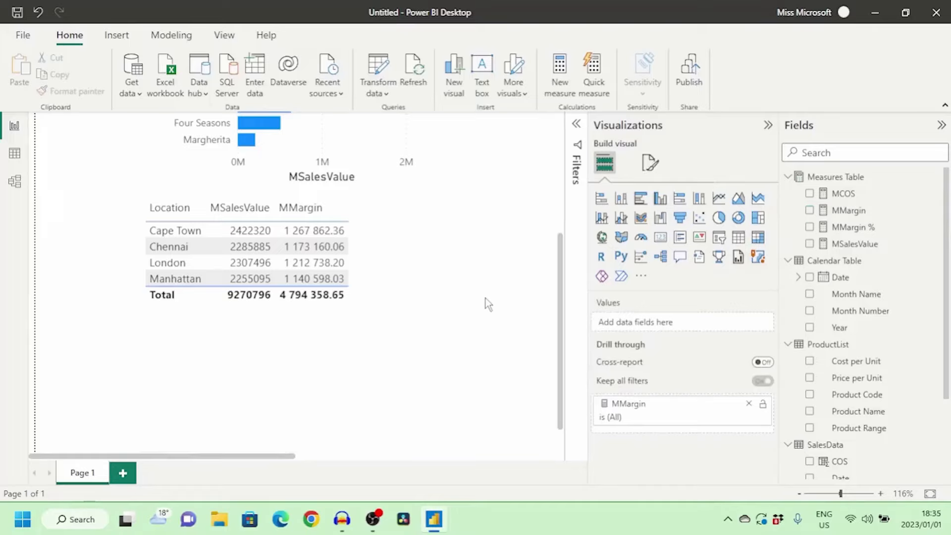
pyautogui.click(739, 218)
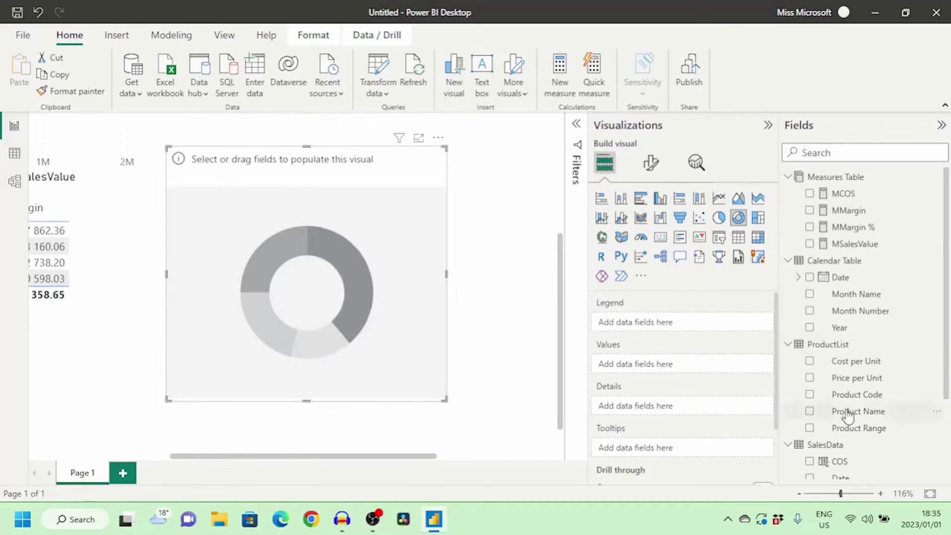
pyautogui.scroll(-2, 845, 417)
pyautogui.moveTo(846, 388); pyautogui.dragTo(656, 327)
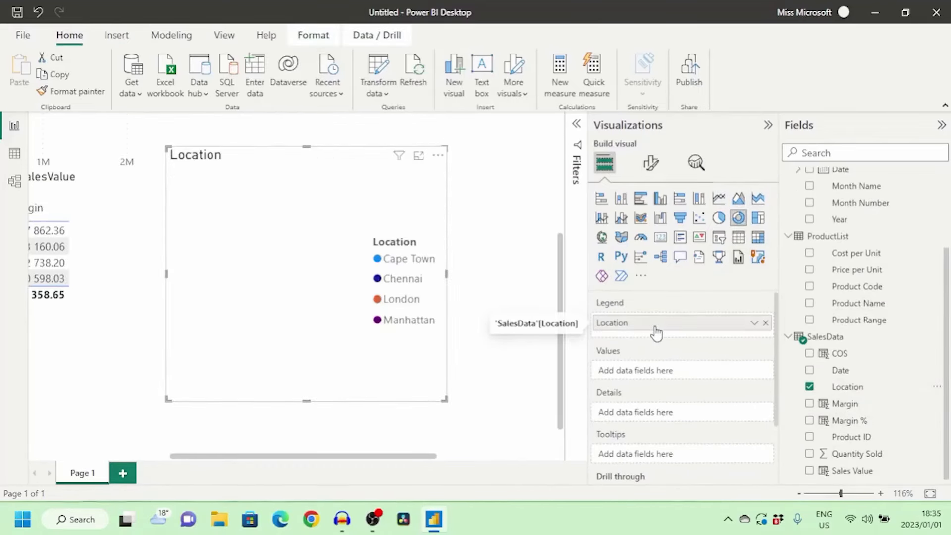
pyautogui.scroll(2, 847, 277)
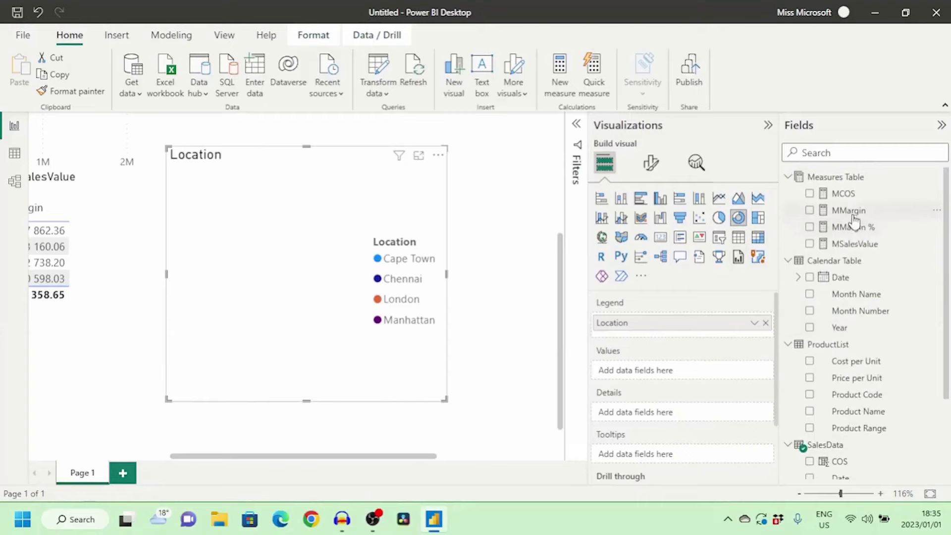
pyautogui.moveTo(854, 211); pyautogui.dragTo(670, 383)
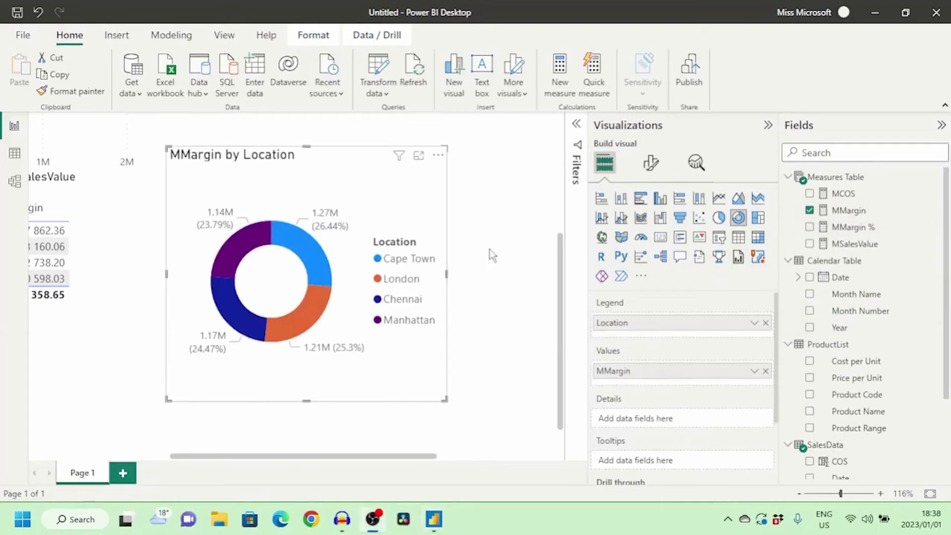
# Step: Add a stacked area chart beside the donut chart with Month Name on the X-axis and MMargin on the Y-axis
pyautogui.click(490, 248)
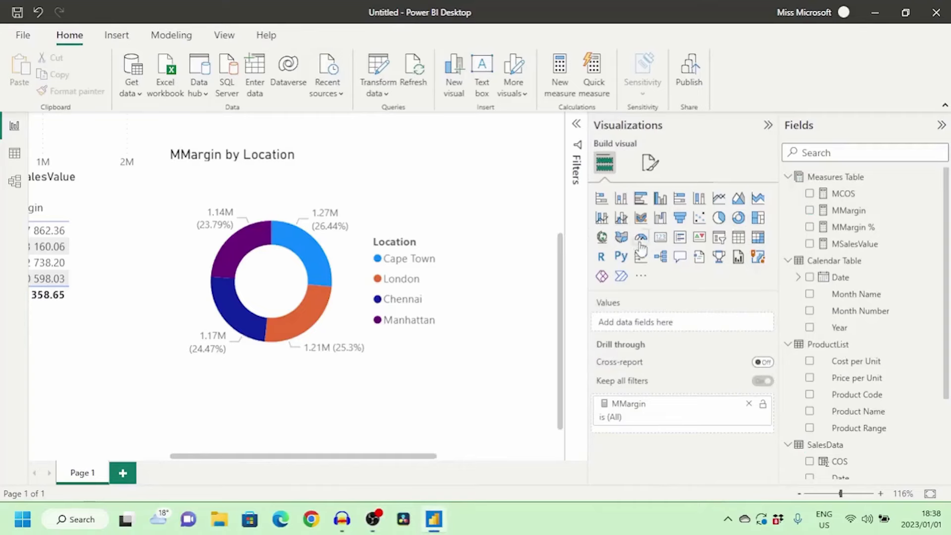
pyautogui.click(758, 198)
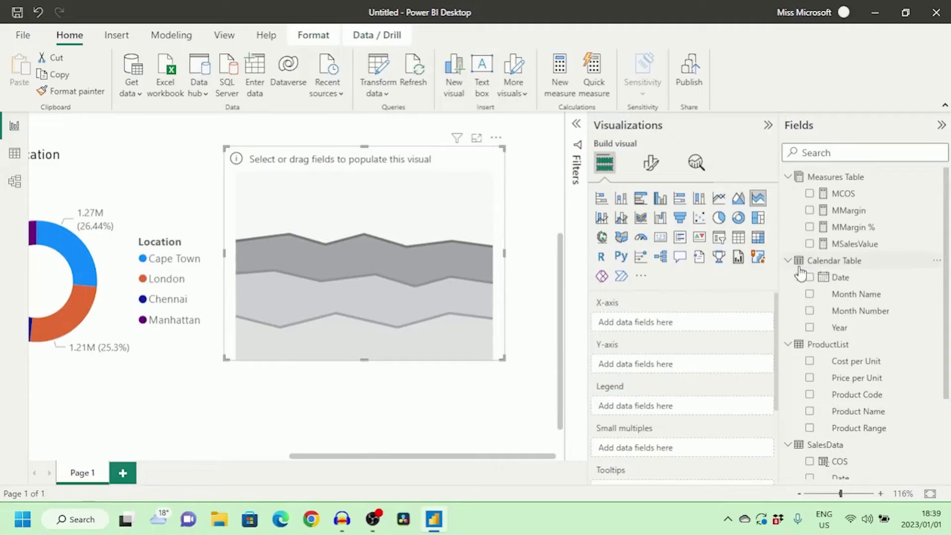
pyautogui.moveTo(857, 293); pyautogui.dragTo(674, 328)
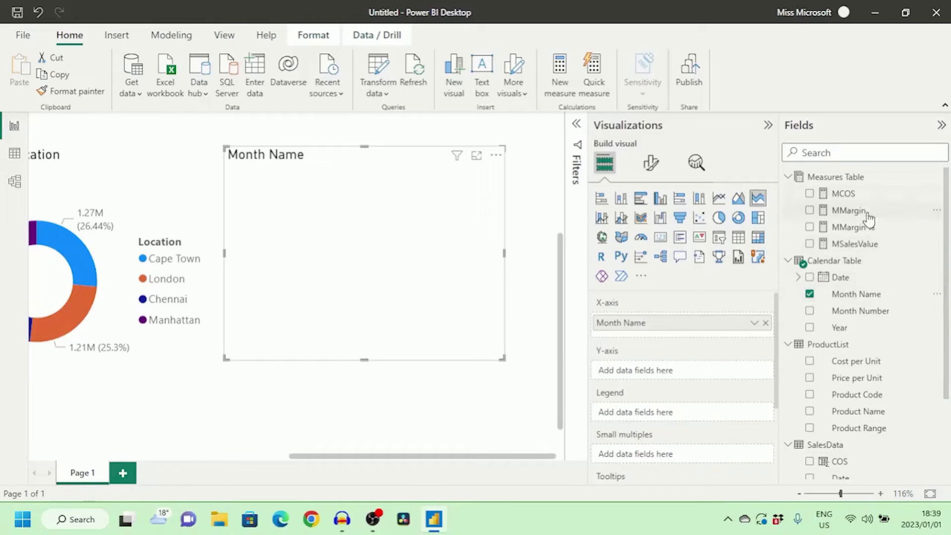
pyautogui.moveTo(870, 219); pyautogui.dragTo(663, 387)
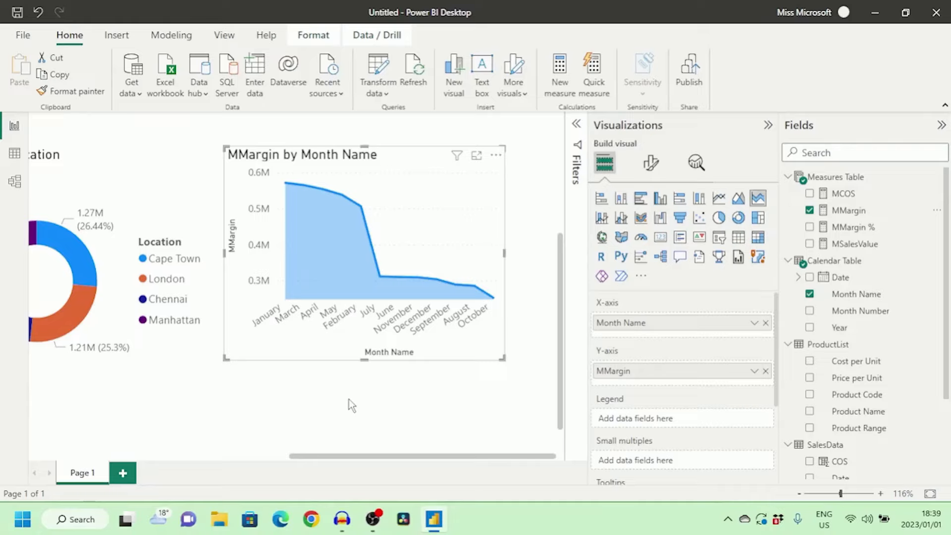
# Step: Add two compact card visuals side by side below the area chart, one showing MSalesValue and the other MMargin
pyautogui.click(349, 399)
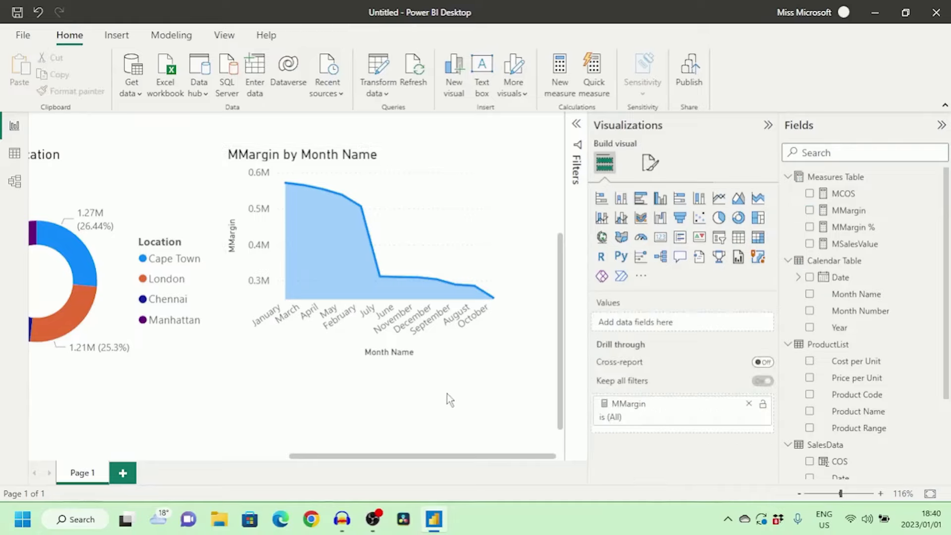
pyautogui.click(661, 237)
pyautogui.moveTo(852, 244); pyautogui.dragTo(656, 325)
pyautogui.moveTo(395, 422); pyautogui.dragTo(495, 369)
pyautogui.hotkey('ctrl', 'c')
pyautogui.hotkey('ctrl', 'v')
pyautogui.moveTo(297, 350); pyautogui.dragTo(229, 353)
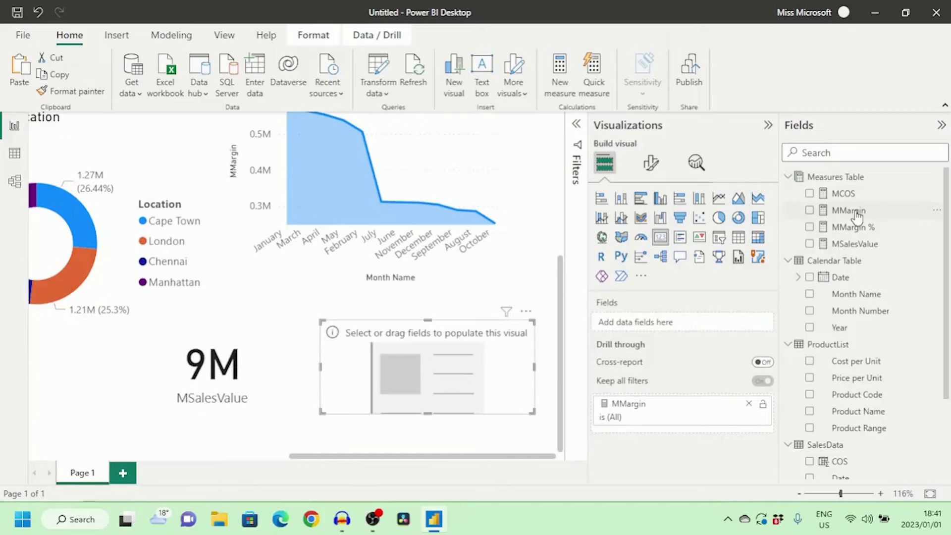
pyautogui.moveTo(851, 213); pyautogui.dragTo(639, 323)
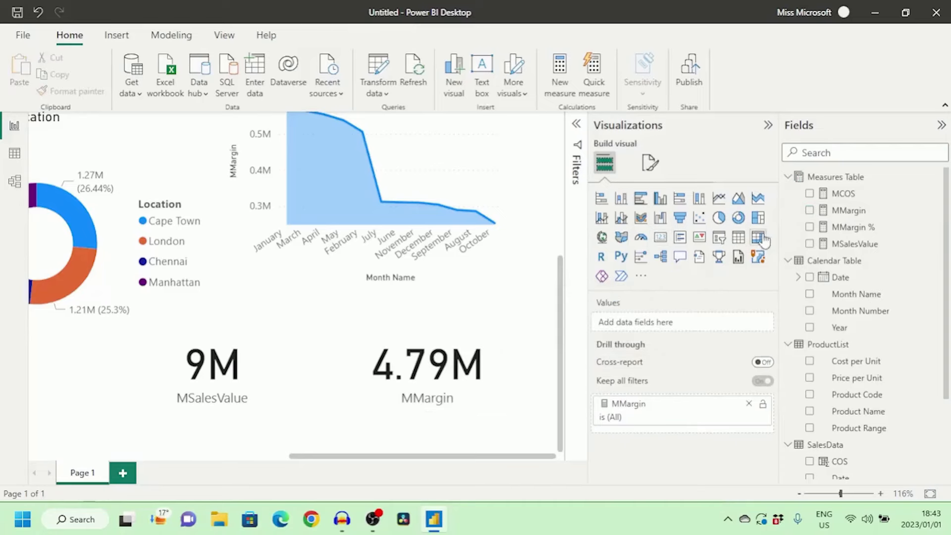
# Step: Add a Year slicer from the Calendar Table above the donut chart and shrink it to a compact size
pyautogui.click(719, 243)
pyautogui.moveTo(840, 327); pyautogui.dragTo(654, 337)
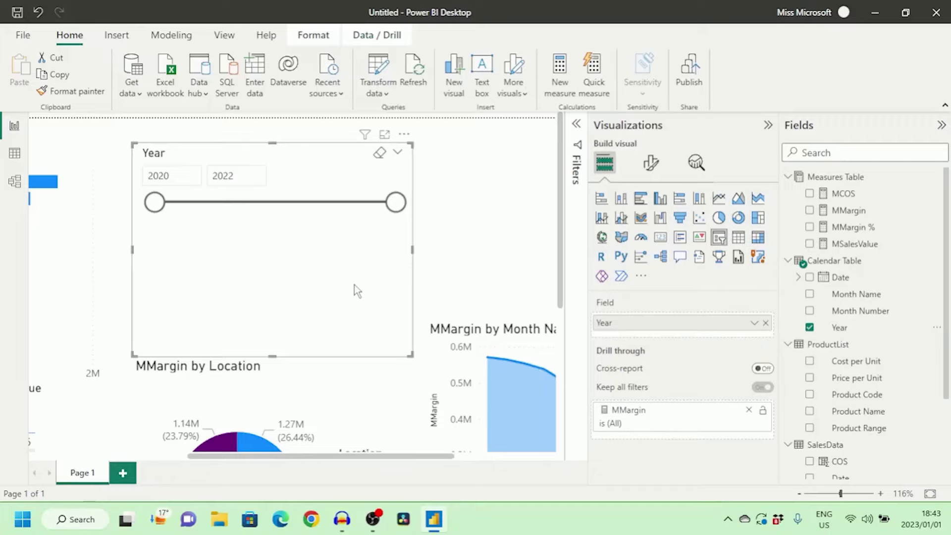
pyautogui.moveTo(411, 355); pyautogui.dragTo(281, 238)
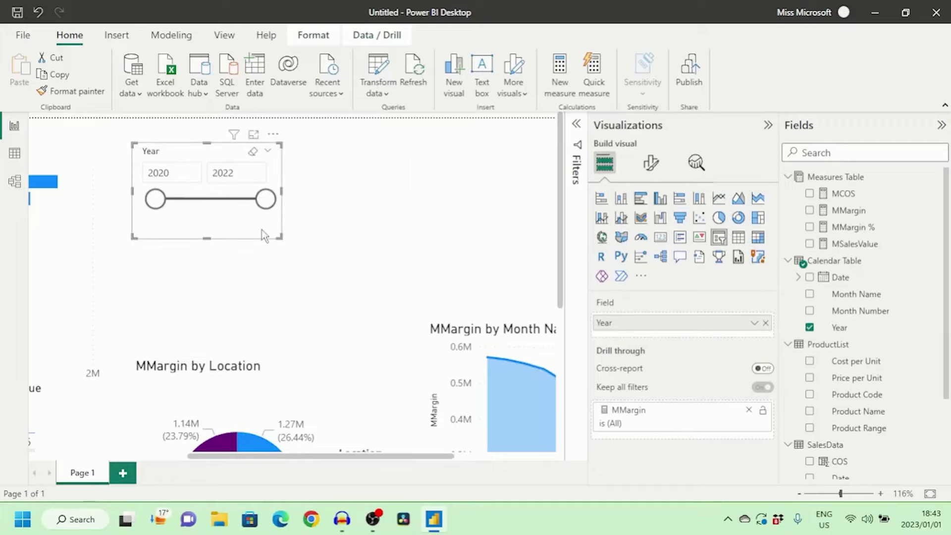
# Step: Place a copy of the Year slicer beside the original and replace its field with Product Range
pyautogui.moveTo(360, 234); pyautogui.dragTo(384, 233)
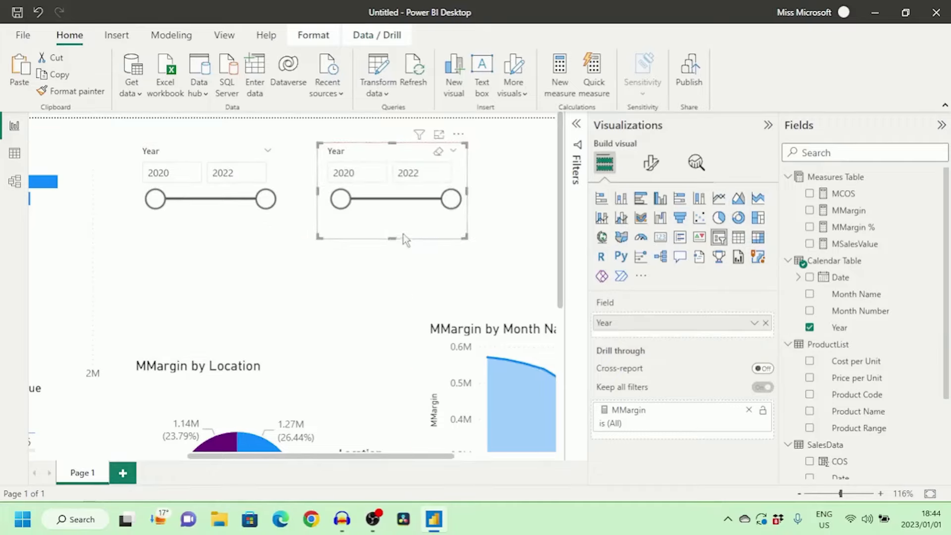
pyautogui.click(765, 323)
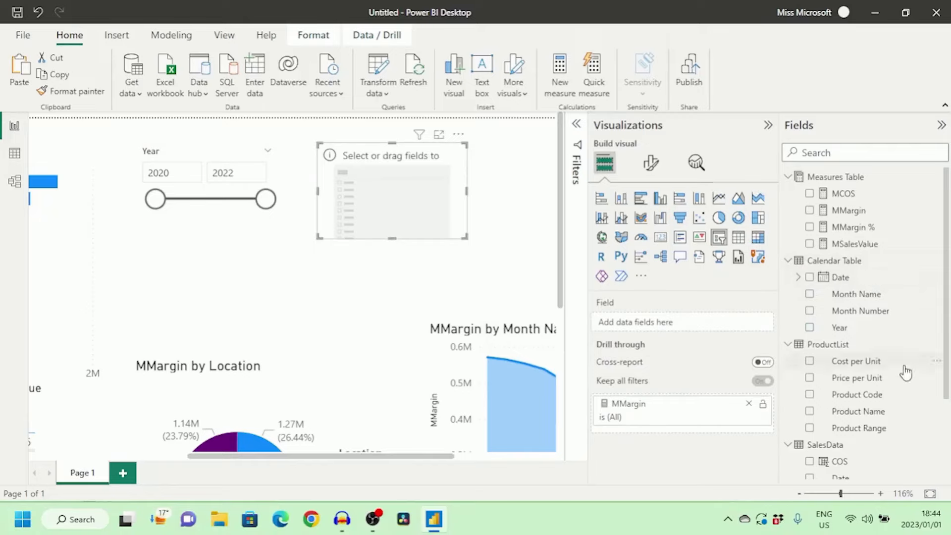
pyautogui.moveTo(865, 429); pyautogui.dragTo(670, 328)
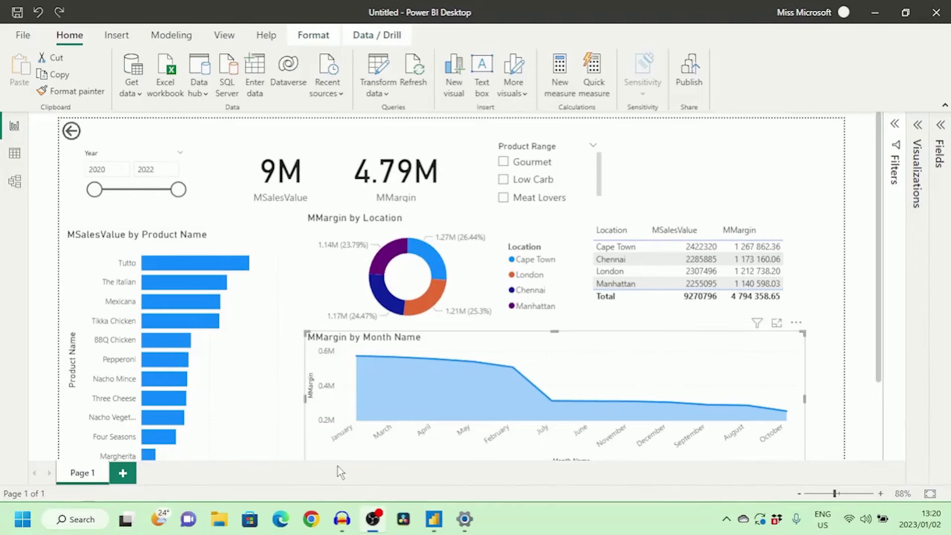
# Step: Set the Year slicer's style to Vertical list and turn off its slicer header
pyautogui.click(187, 176)
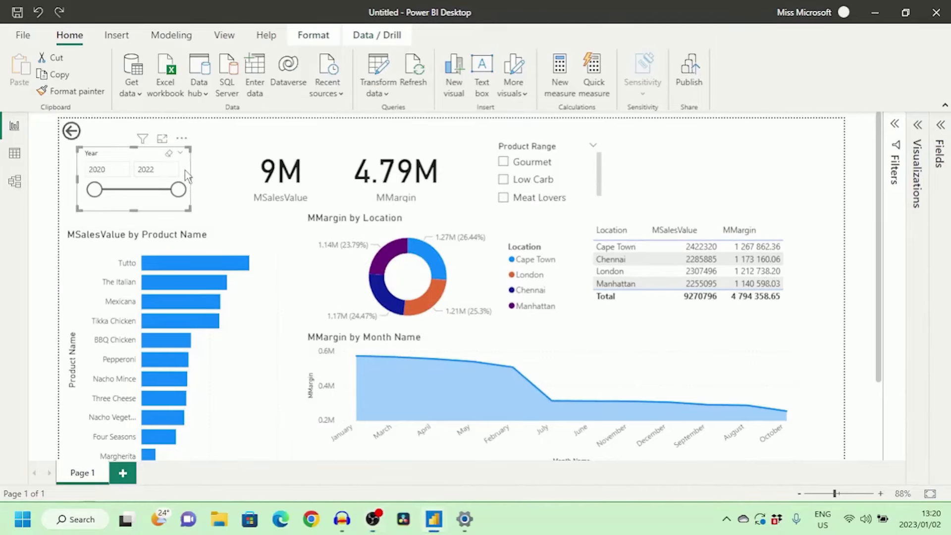
pyautogui.click(917, 125)
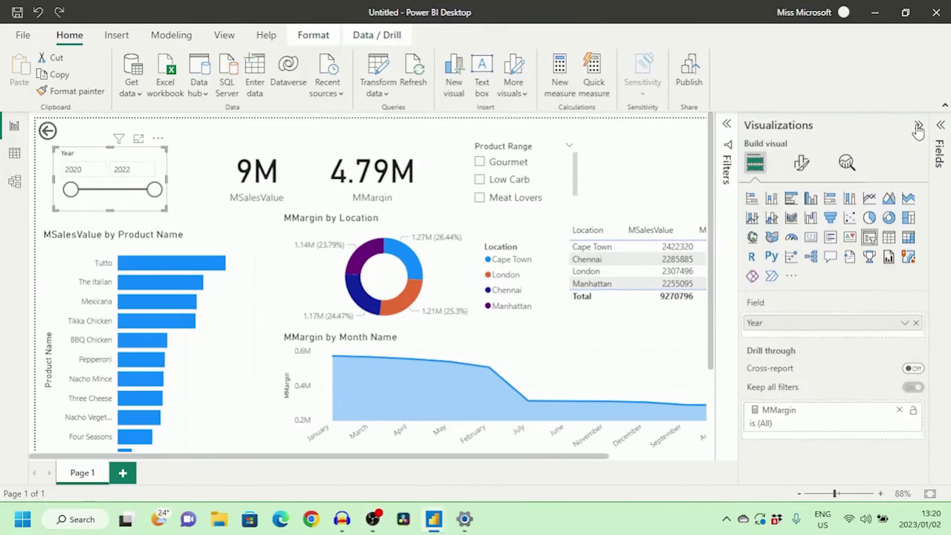
pyautogui.click(803, 166)
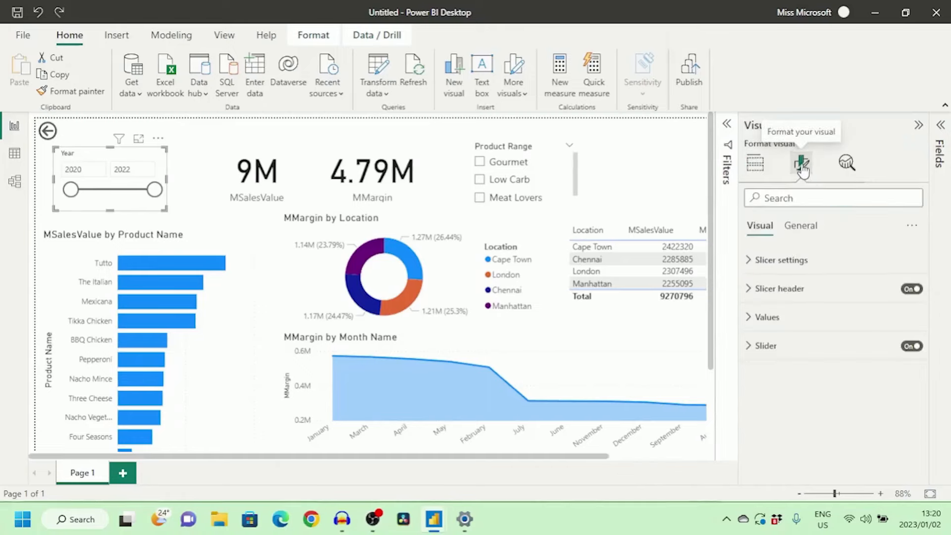
pyautogui.click(750, 263)
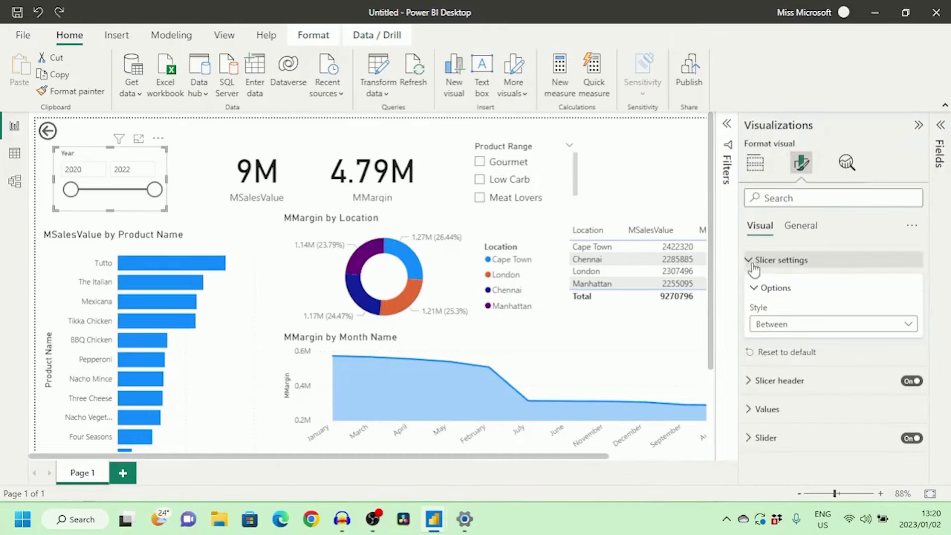
pyautogui.click(908, 325)
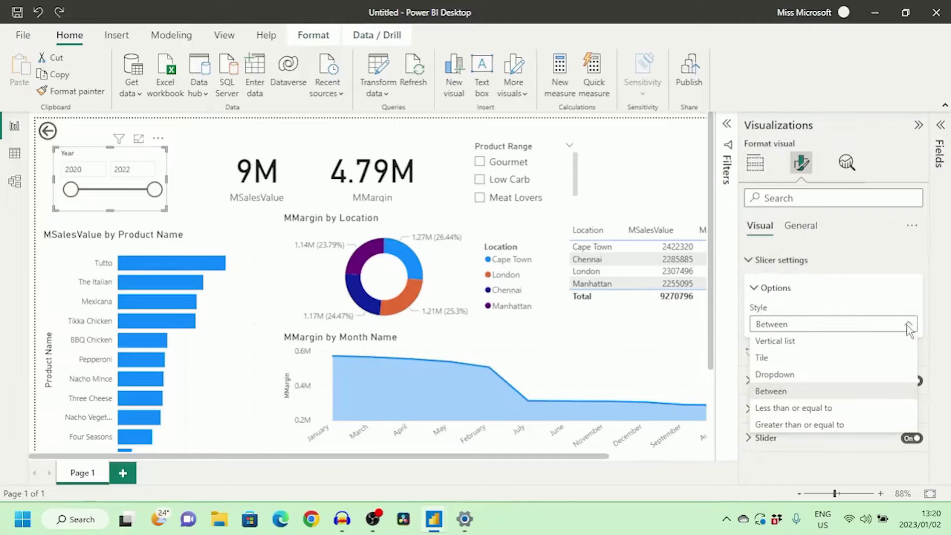
pyautogui.click(783, 342)
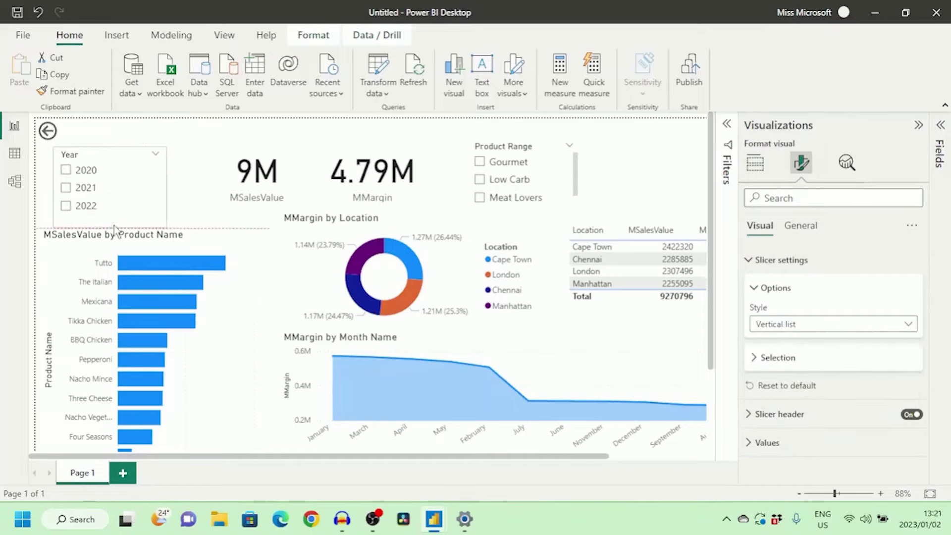
pyautogui.click(82, 157)
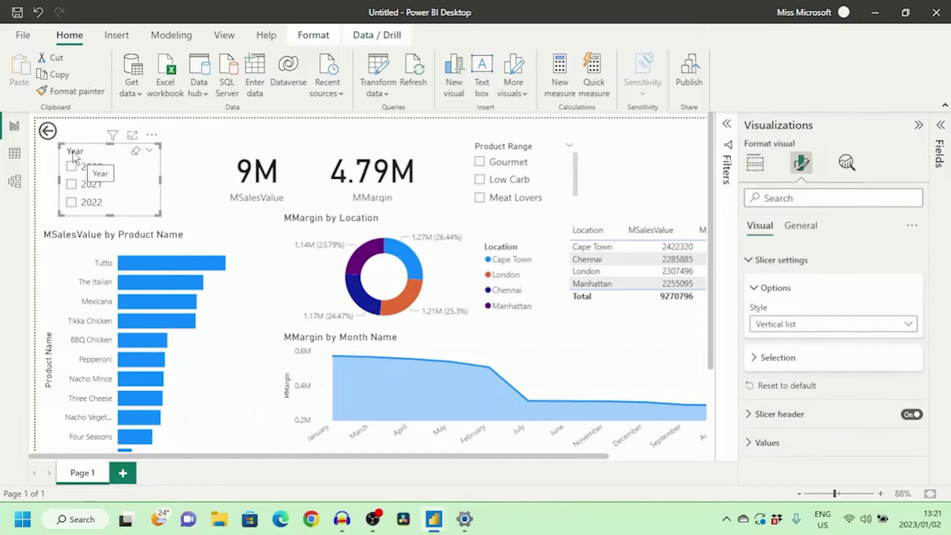
pyautogui.click(907, 419)
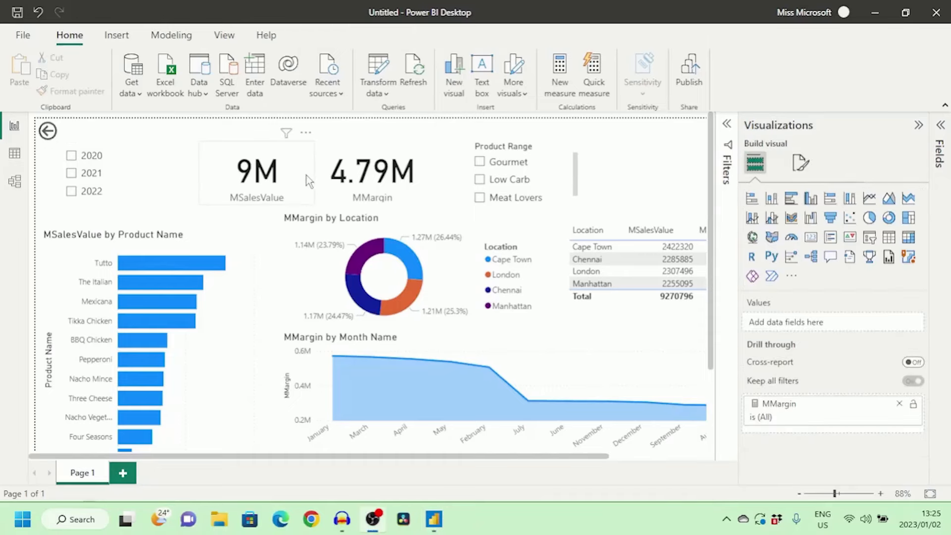
# Step: Rename the MSalesValue measure in the Measures Table to Total Sales
pyautogui.click(943, 132)
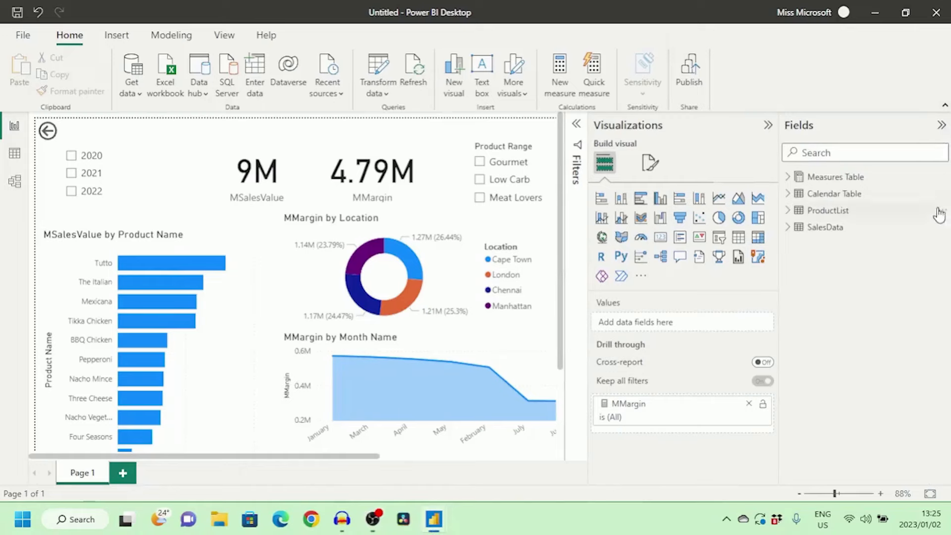
pyautogui.click(790, 182)
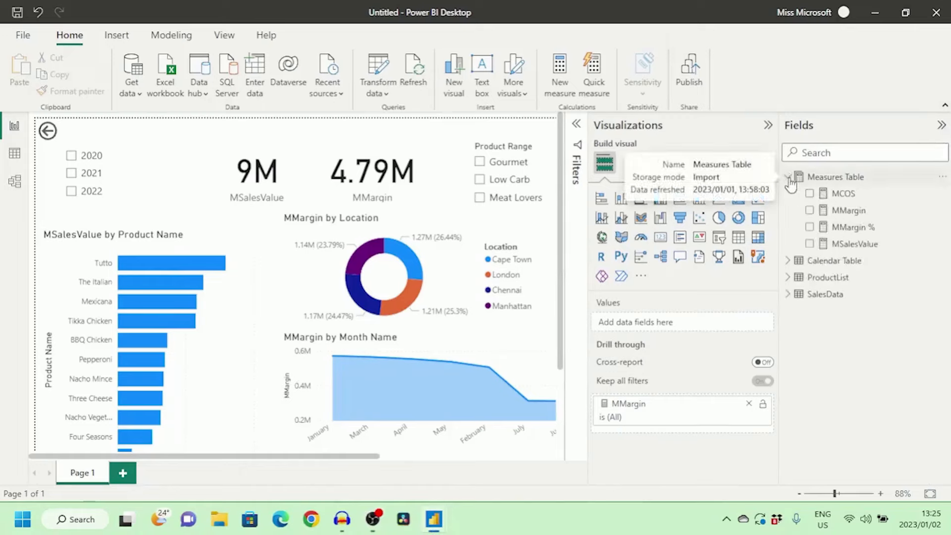
pyautogui.click(845, 251)
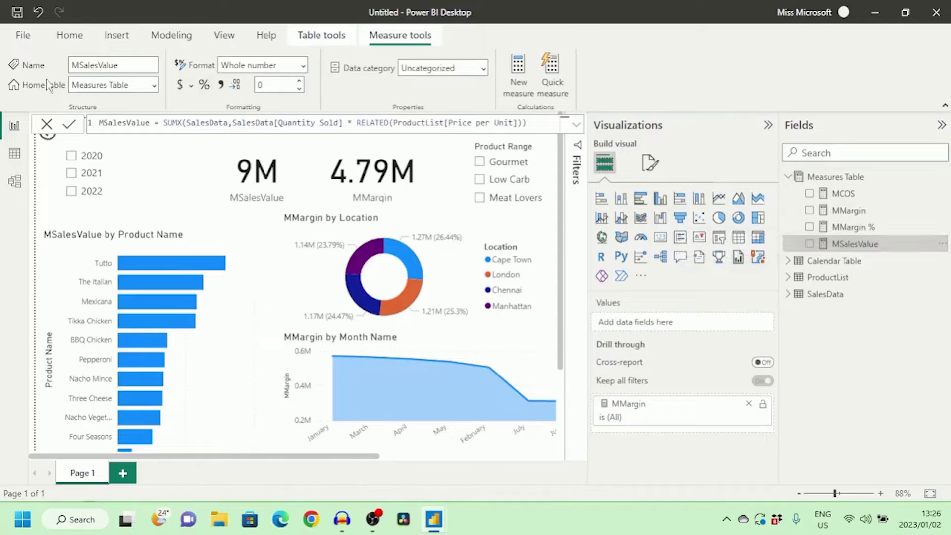
pyautogui.doubleClick(138, 65)
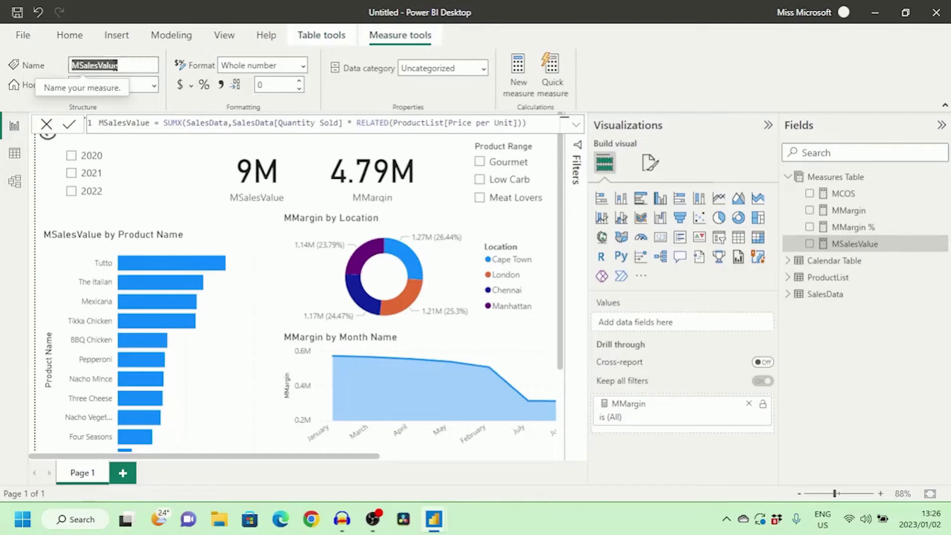
pyautogui.press('capslock')
pyautogui.write('T')
pyautogui.press('capslock')
pyautogui.write('ota')
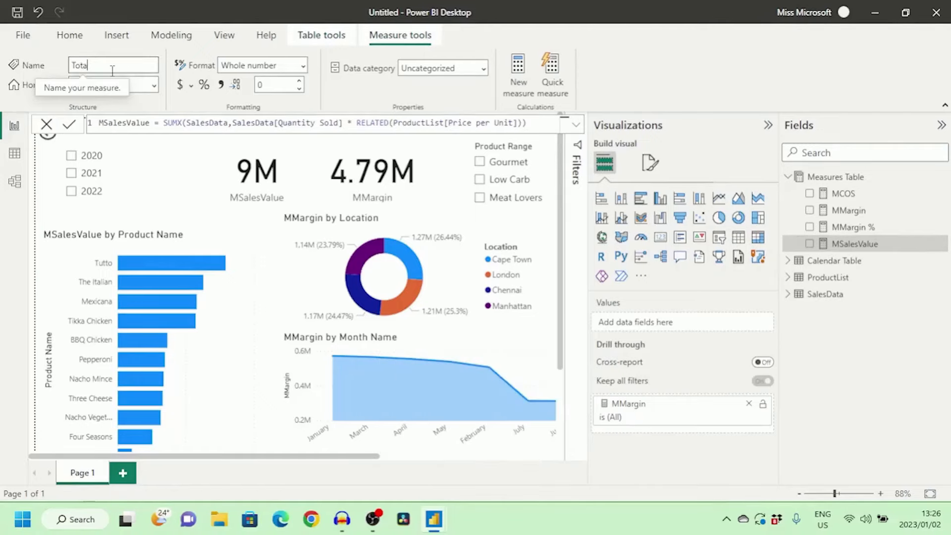
pyautogui.write('l')
pyautogui.press('capslock')
pyautogui.write('S')
pyautogui.press('capslock')
pyautogui.write('ales')
pyautogui.press('Return')
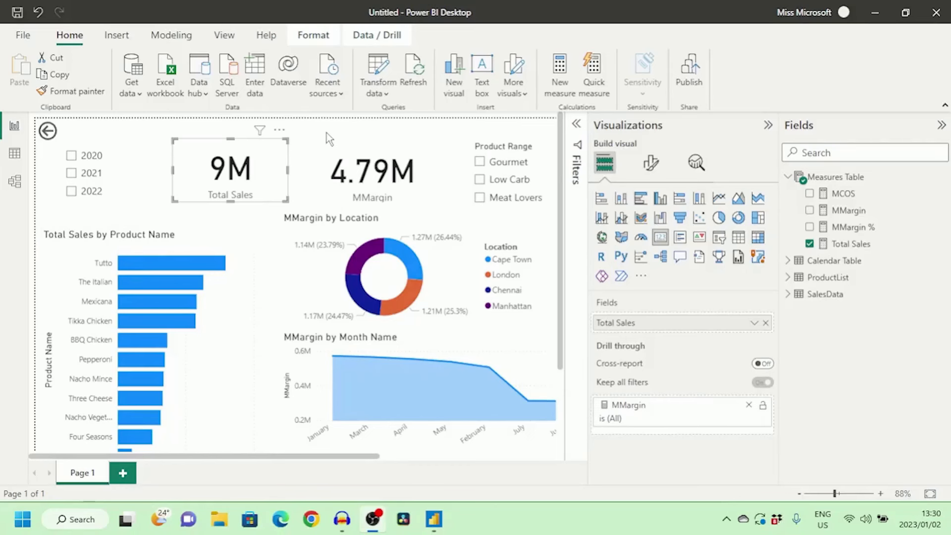
# Step: Make the category label of the Total Sales card bold
pyautogui.click(655, 170)
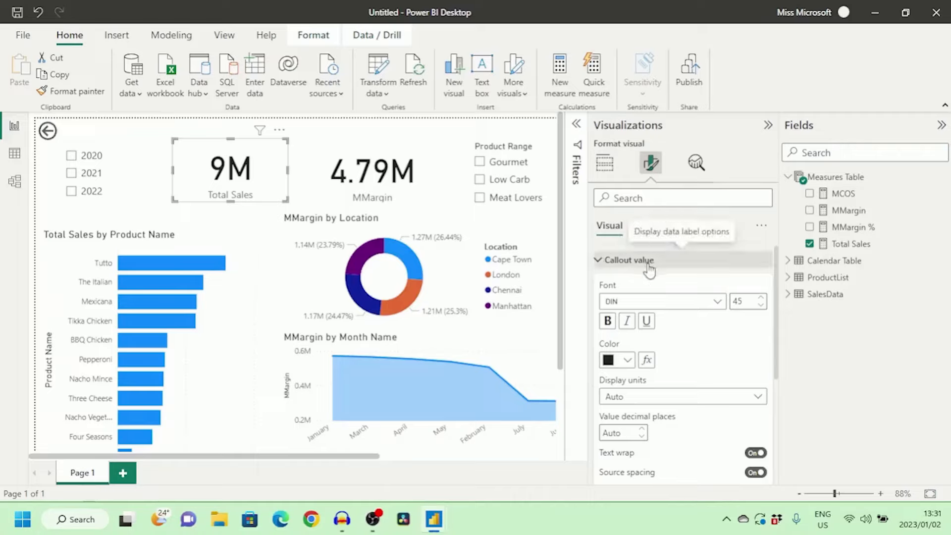
pyautogui.scroll(-4, 696, 322)
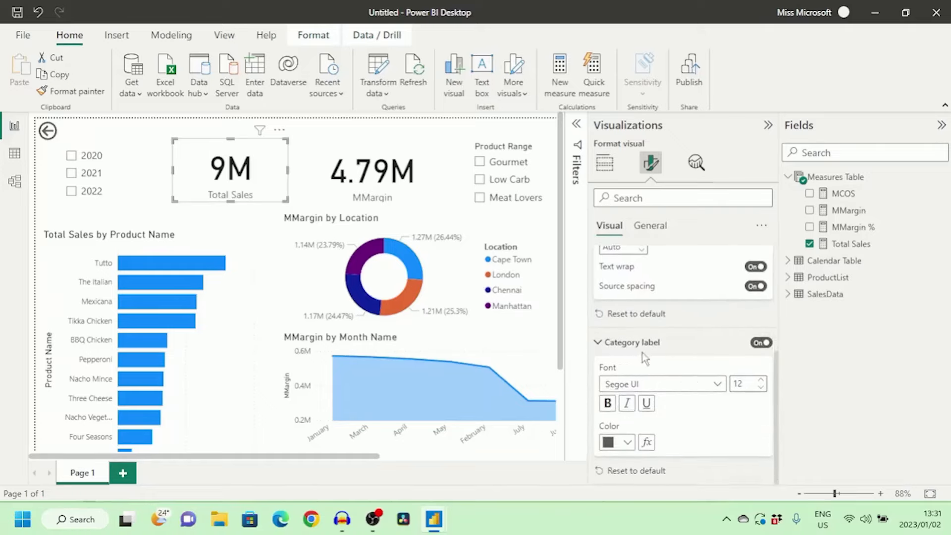
pyautogui.click(608, 404)
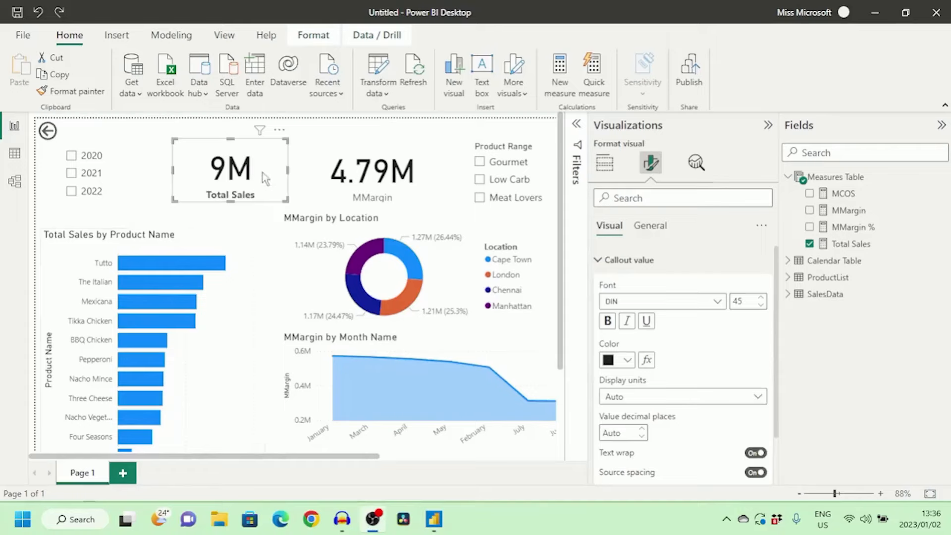
# Step: Turn on the shadow for the Total Sales card and copy the card's formatting to the MMargin card
pyautogui.click(651, 228)
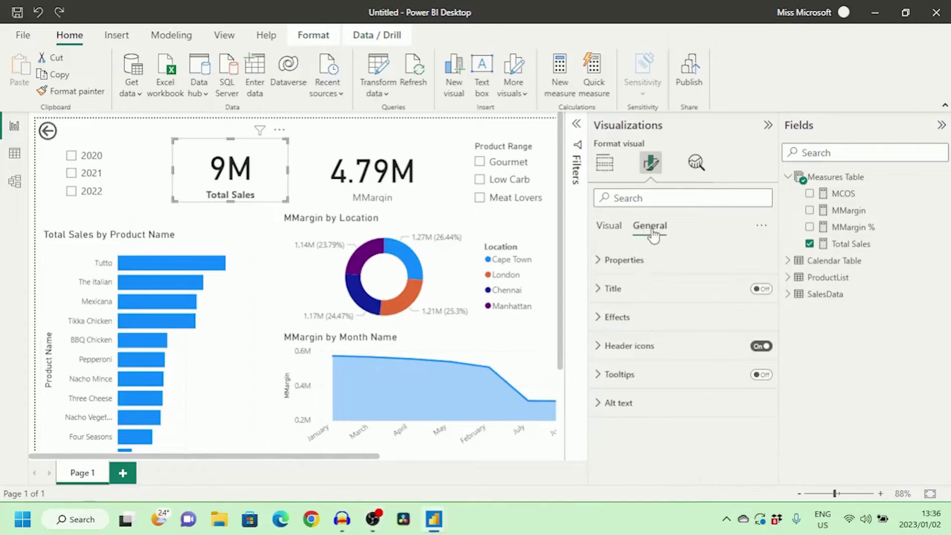
pyautogui.click(601, 319)
pyautogui.scroll(-3, 656, 376)
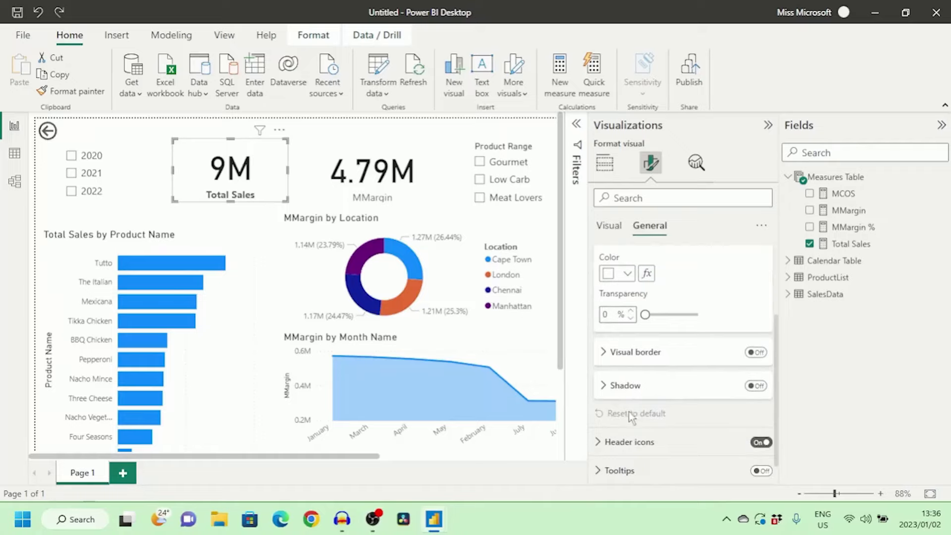
pyautogui.click(758, 388)
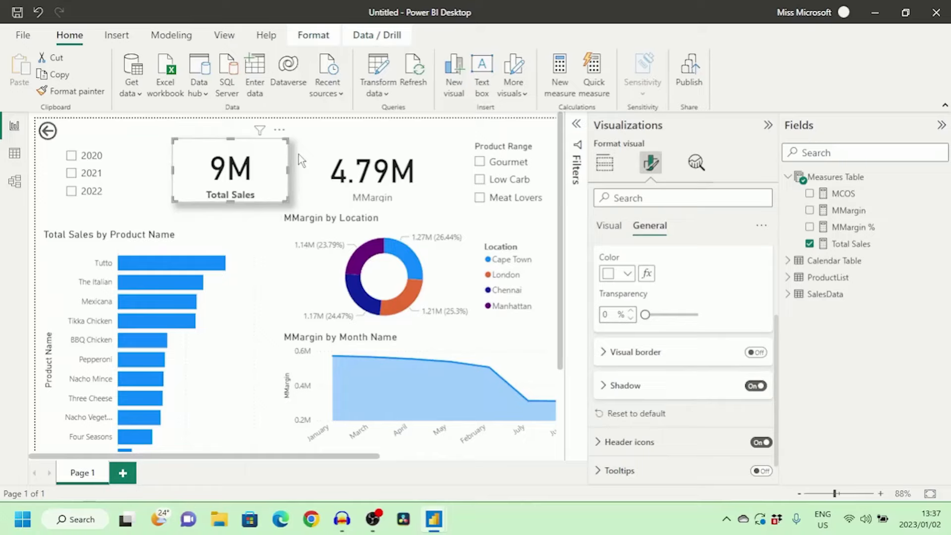
pyautogui.click(50, 94)
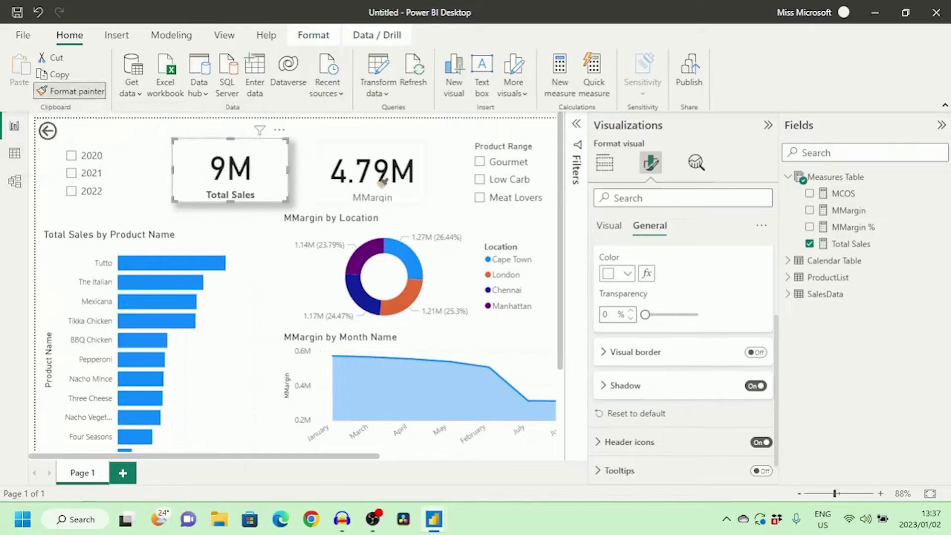
pyautogui.click(411, 191)
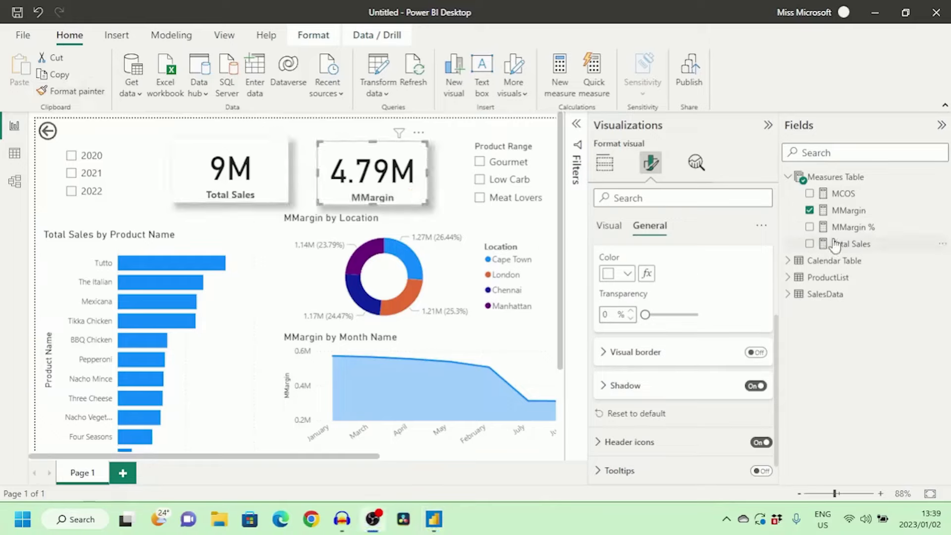
# Step: Rename the MMargin measure in the Measures Table to Total Gross Profit
pyautogui.click(840, 216)
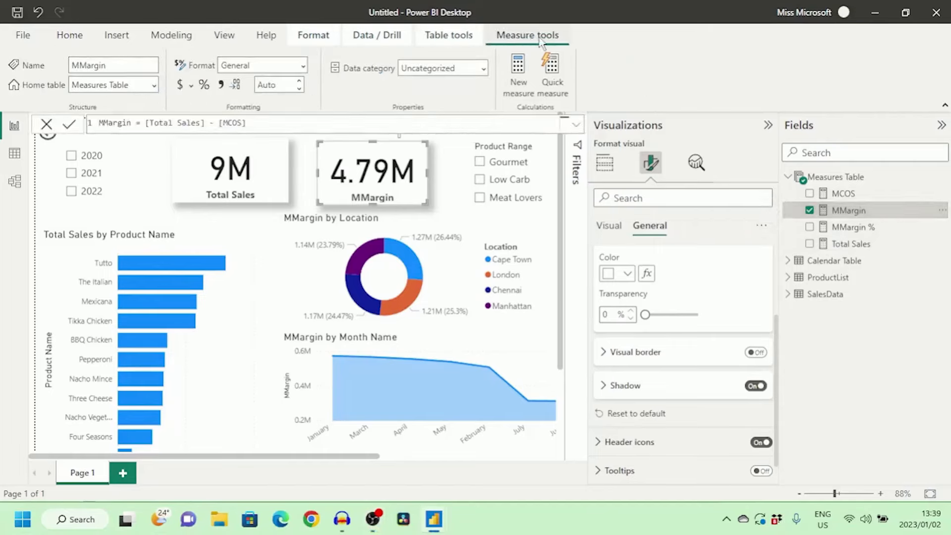
pyautogui.click(89, 65)
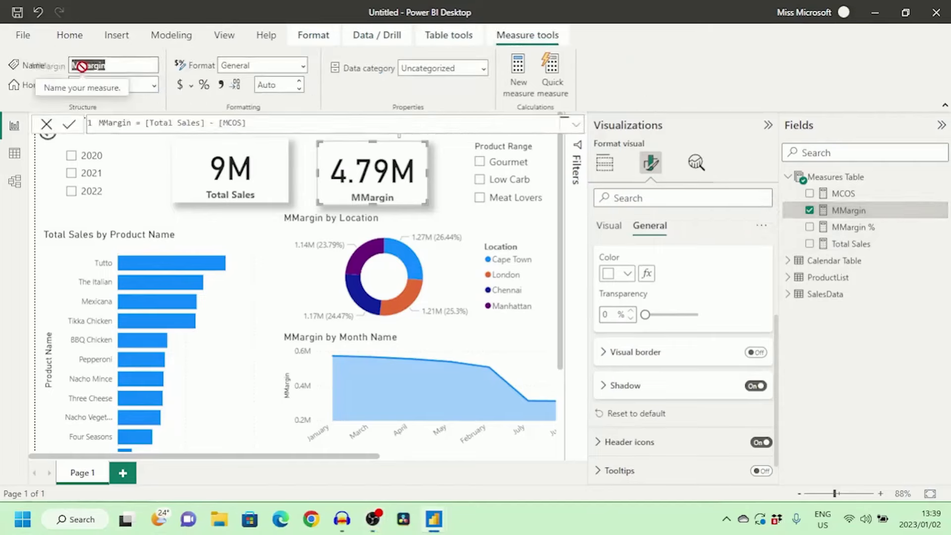
pyautogui.write('T')
pyautogui.press('capslock')
pyautogui.write('otal')
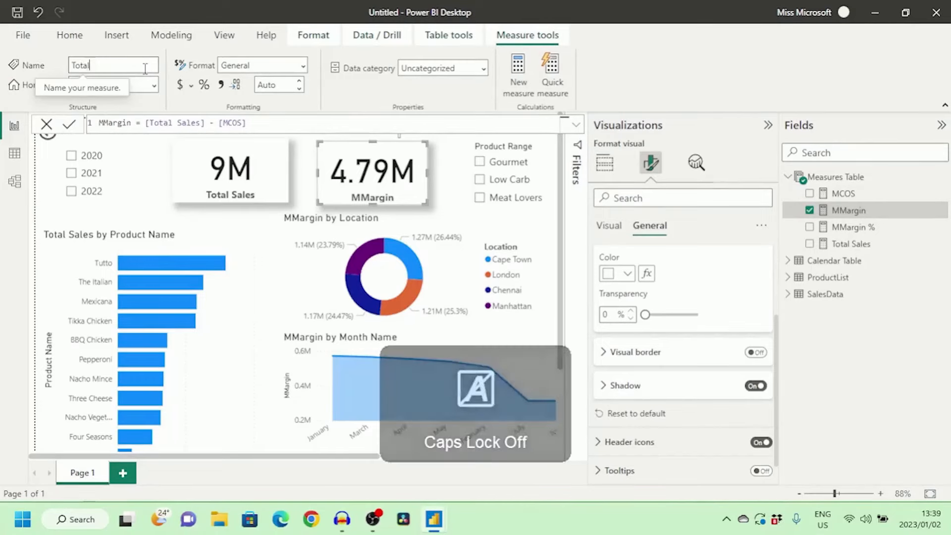
pyautogui.press('capslock')
pyautogui.write('G')
pyautogui.press('capslock')
pyautogui.write('ross')
pyautogui.press('capslock')
pyautogui.write('P')
pyautogui.press('capslock')
pyautogui.write('rofit')
pyautogui.press('Return')
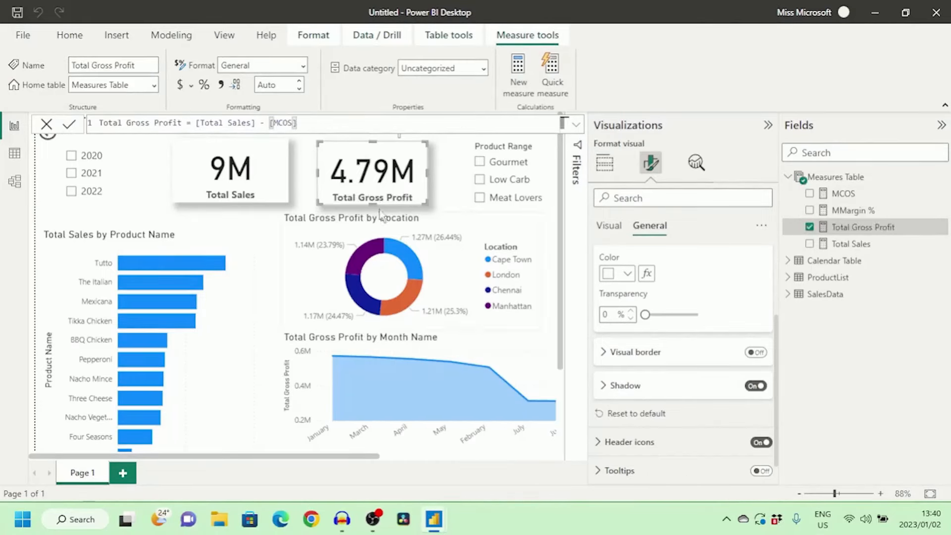
pyautogui.click(323, 186)
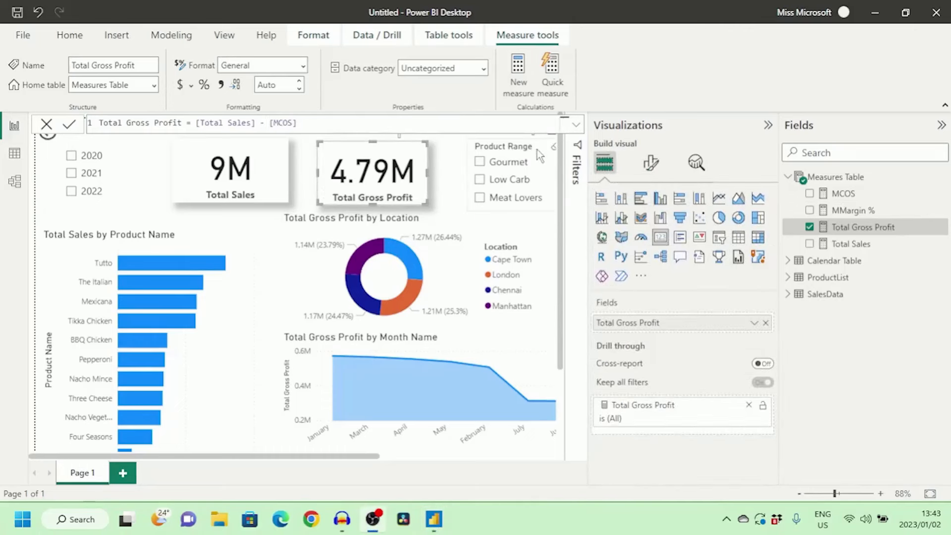
# Step: Set the Product Range slicer's style to Tile
pyautogui.click(537, 150)
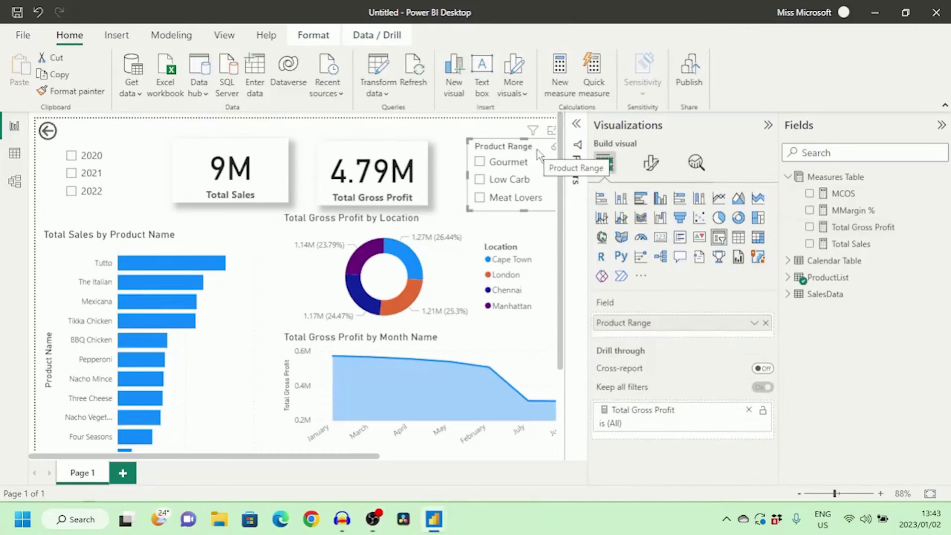
pyautogui.click(651, 163)
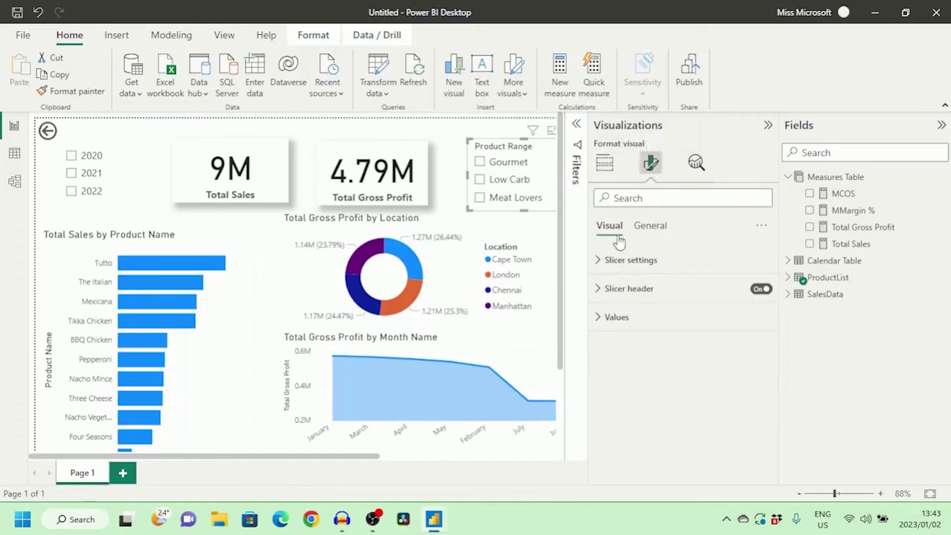
pyautogui.click(598, 263)
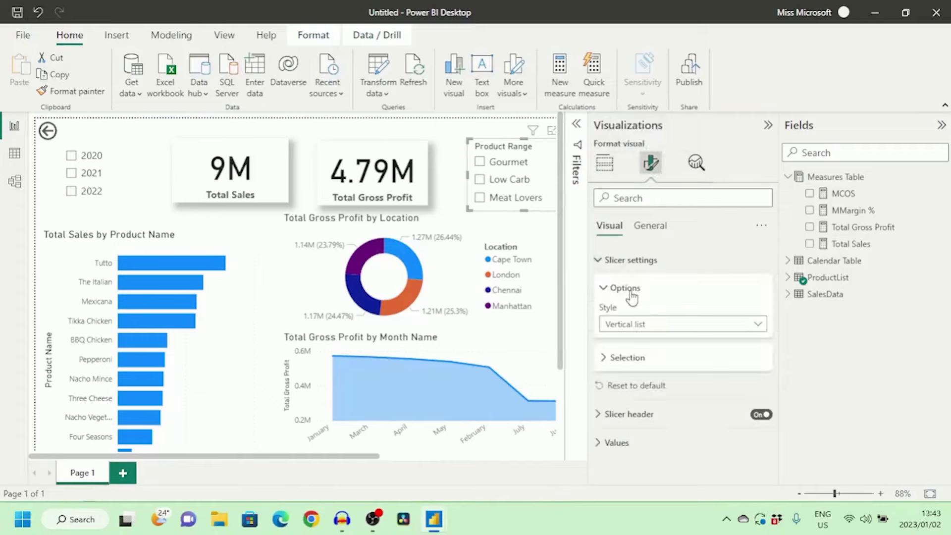
pyautogui.click(716, 329)
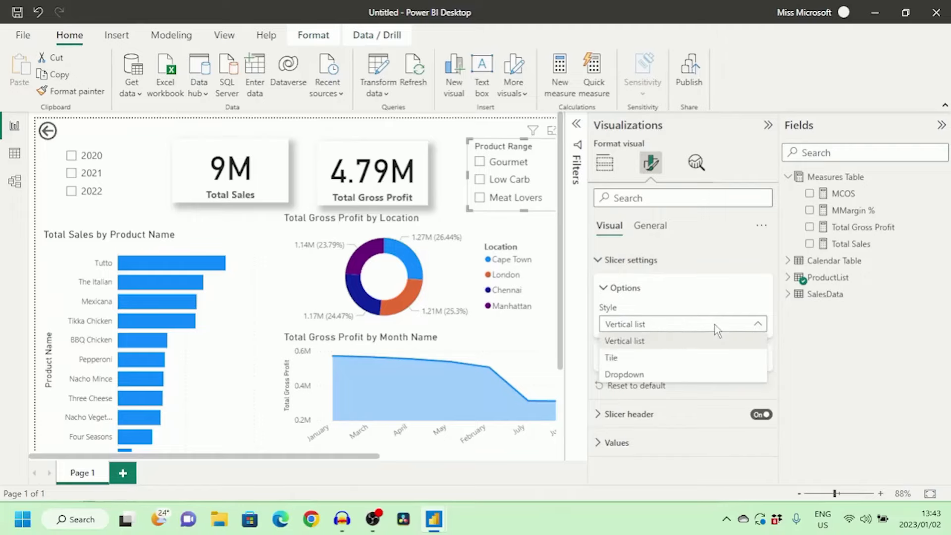
pyautogui.click(622, 366)
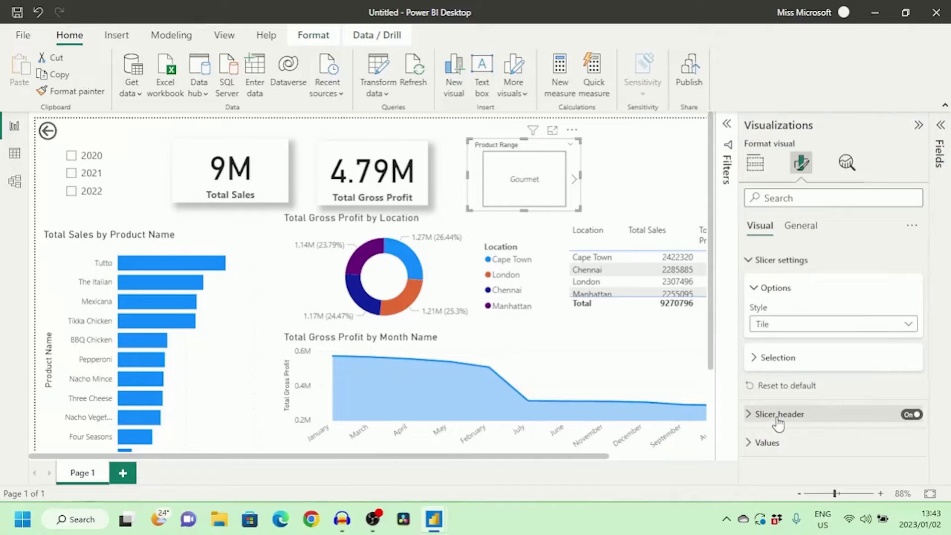
# Step: Turn off the Product Range slicer's header and widen the slicer to fit all four tiles in one row
pyautogui.click(908, 415)
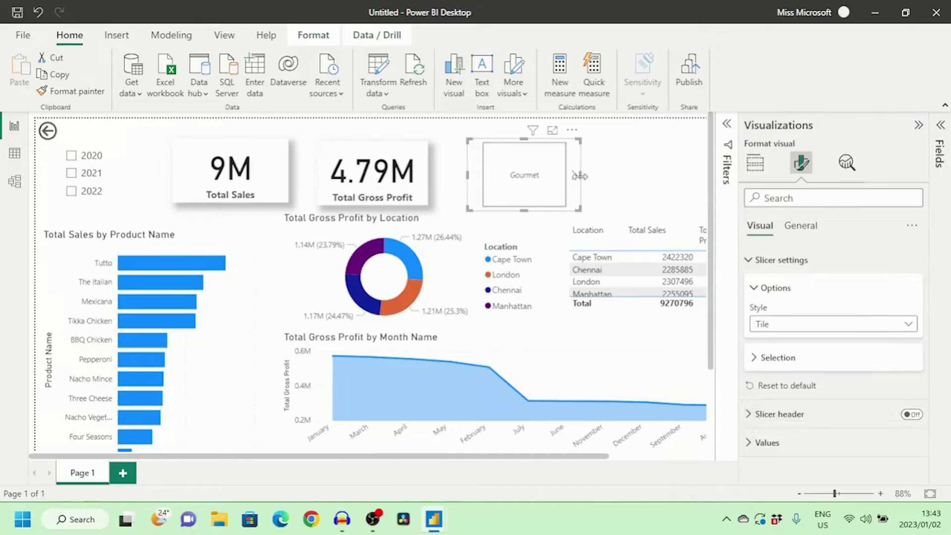
pyautogui.moveTo(579, 176); pyautogui.dragTo(692, 181)
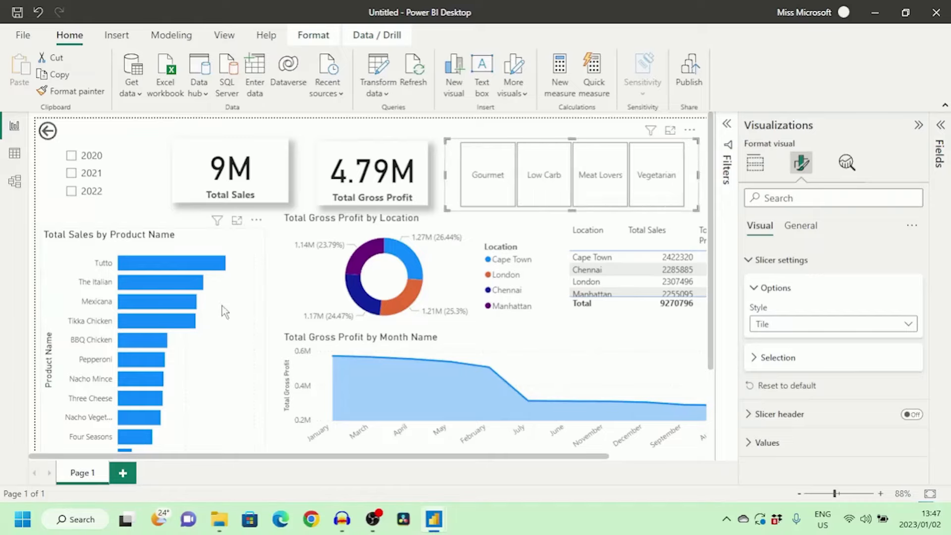
# Step: Turn off the Y-axis and X-axis titles of the Total Sales by Product Name bar chart
pyautogui.click(223, 307)
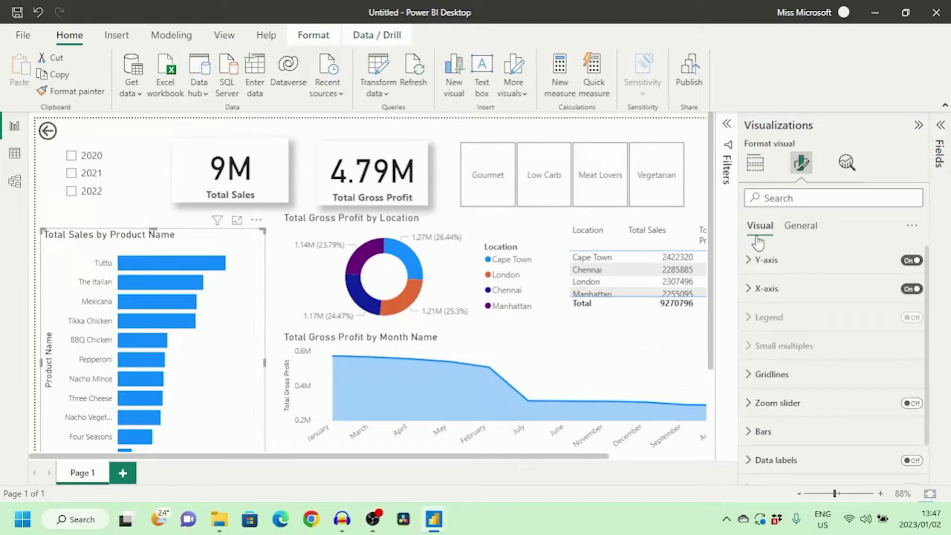
pyautogui.click(750, 266)
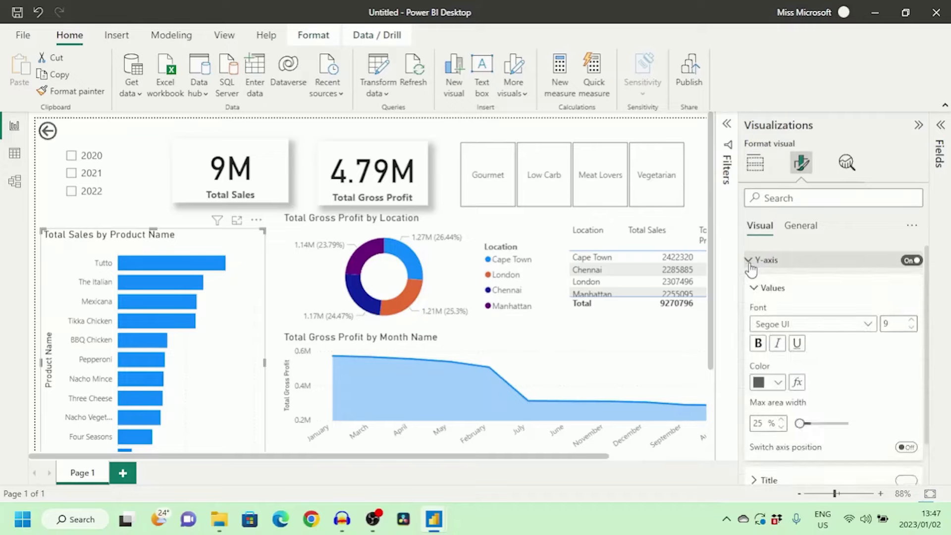
pyautogui.scroll(-3, 877, 427)
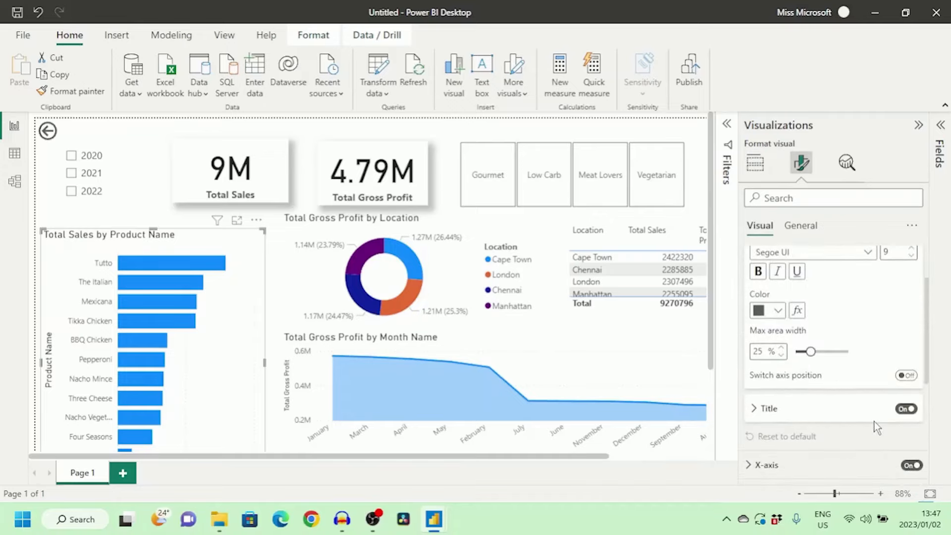
pyautogui.click(904, 411)
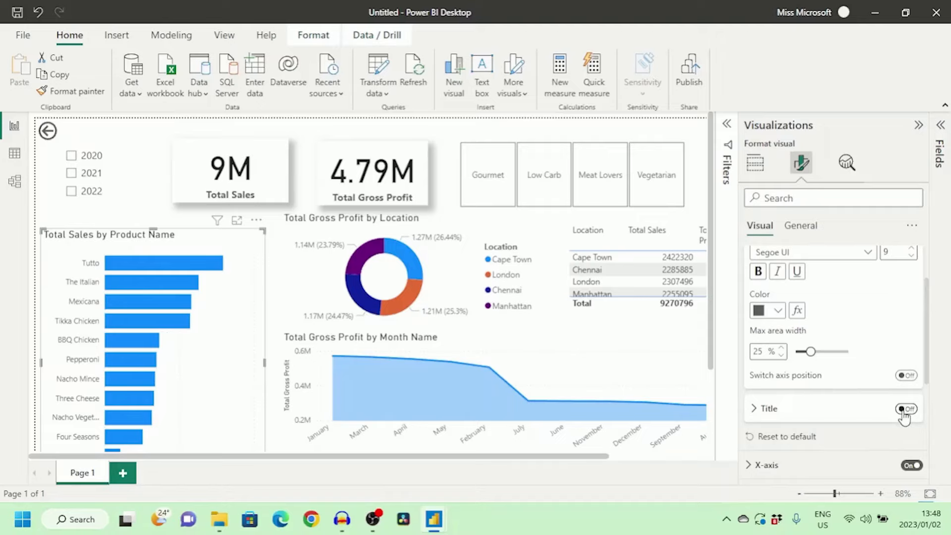
pyautogui.scroll(-3, 758, 362)
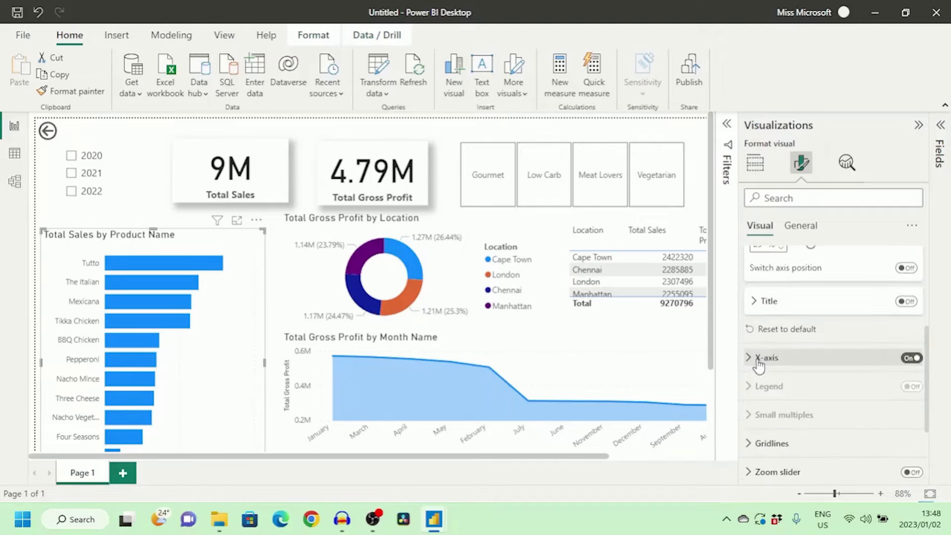
pyautogui.click(759, 365)
pyautogui.scroll(-4, 843, 393)
pyautogui.click(902, 424)
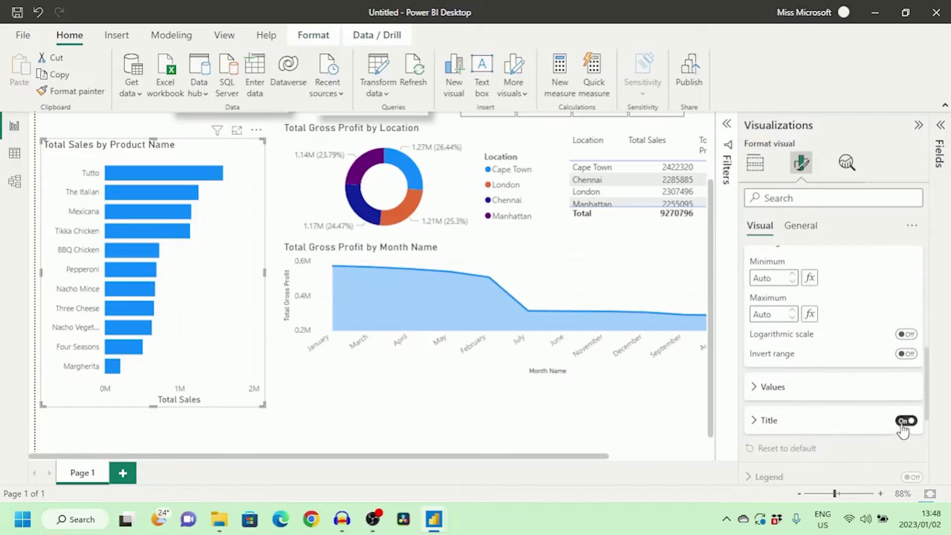
pyautogui.click(902, 421)
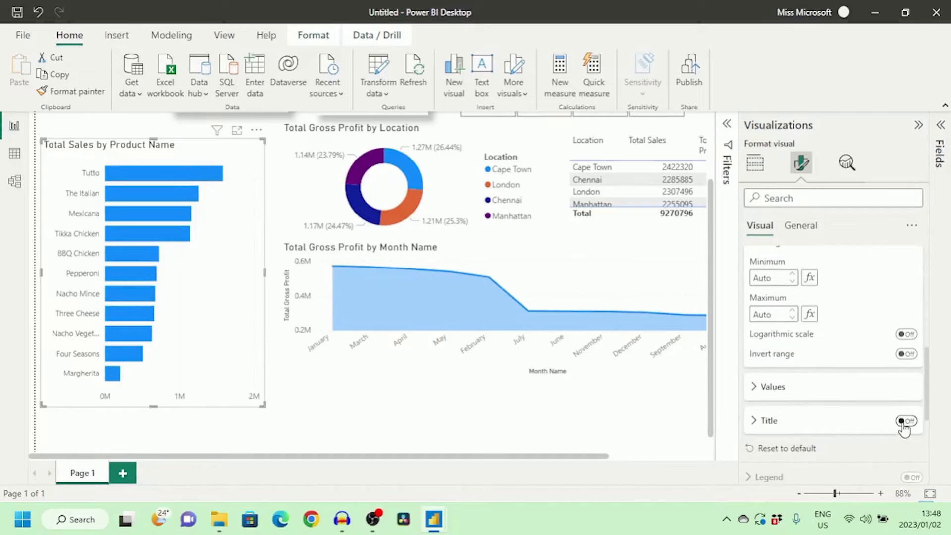
pyautogui.click(754, 387)
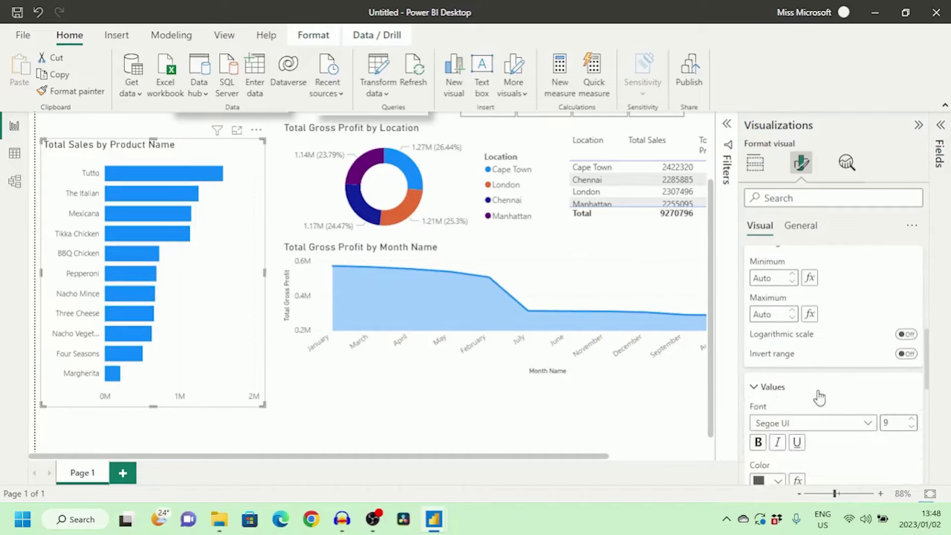
pyautogui.scroll(-3, 820, 397)
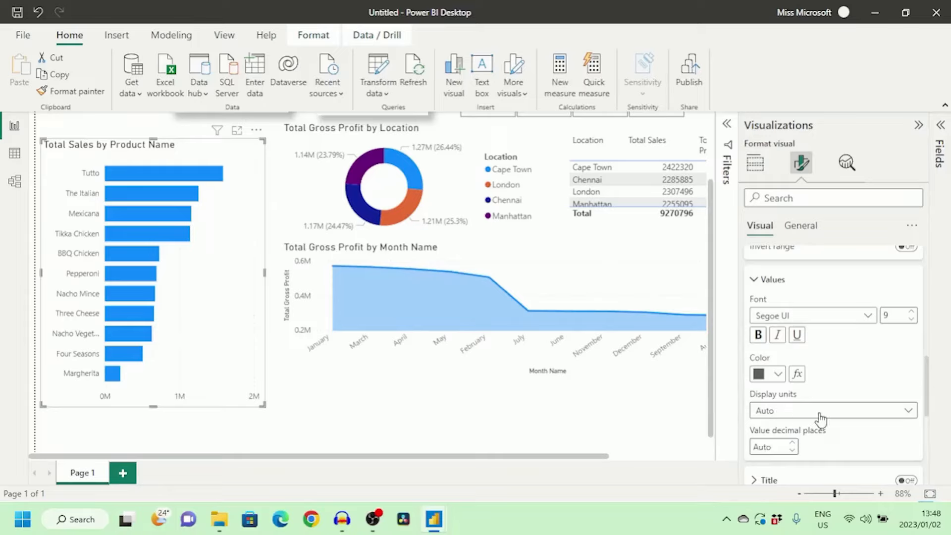
pyautogui.click(820, 416)
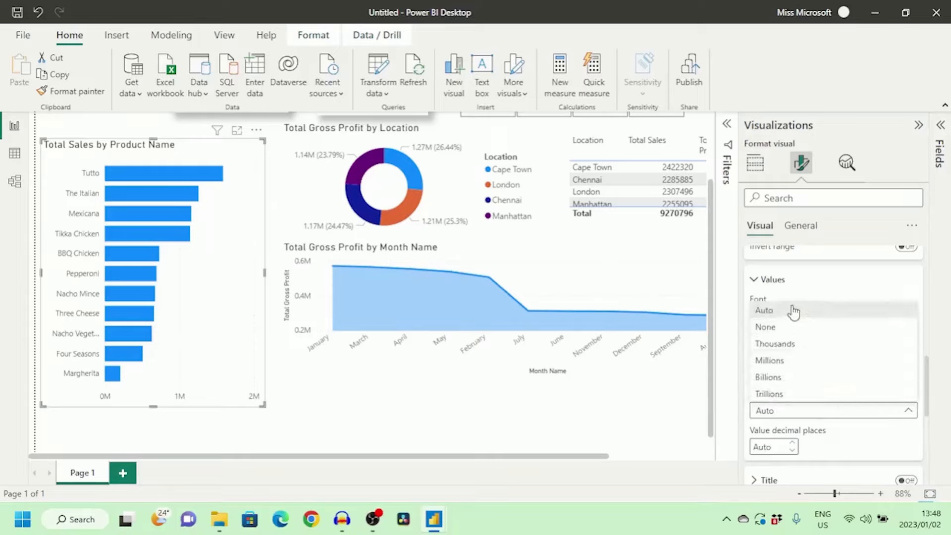
pyautogui.click(865, 289)
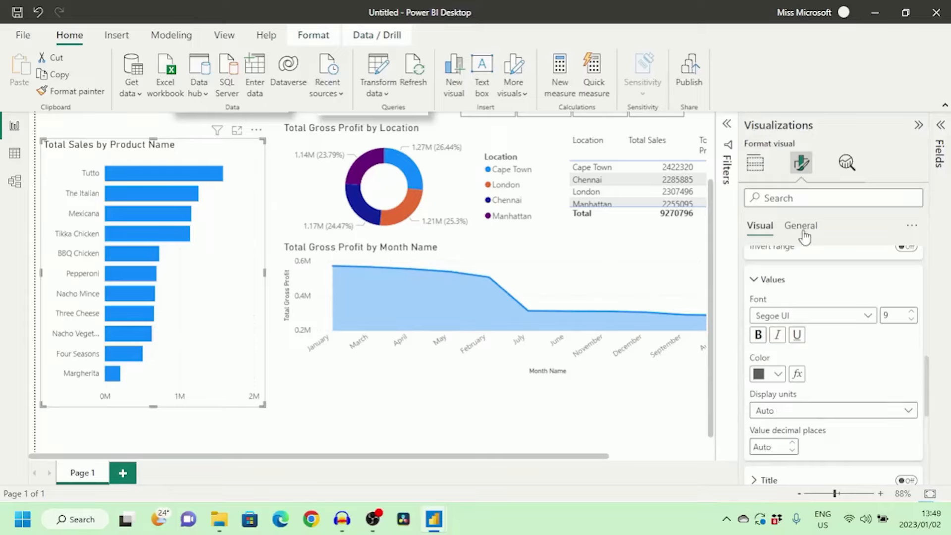
# Step: Change the bar chart's title text to Total Product Sales
pyautogui.click(801, 226)
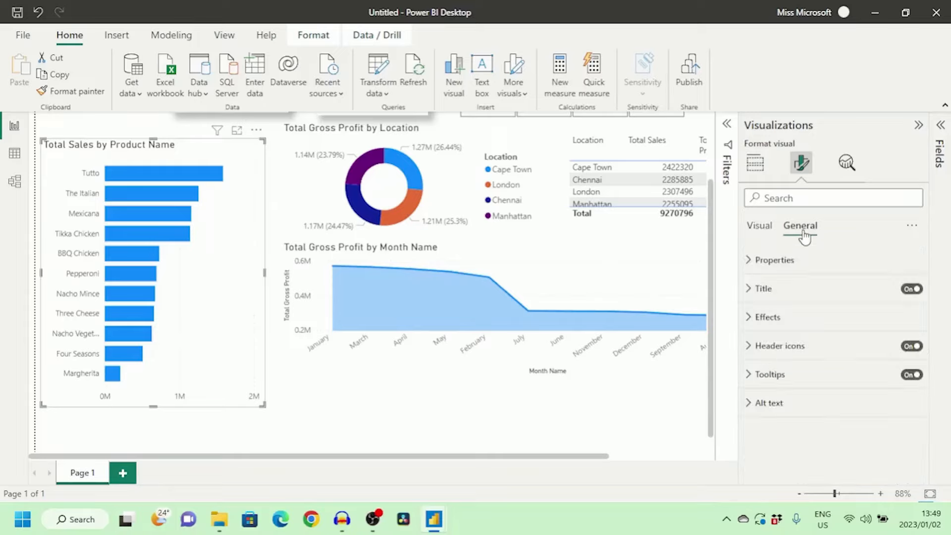
pyautogui.click(752, 294)
pyautogui.tripleClick(867, 330)
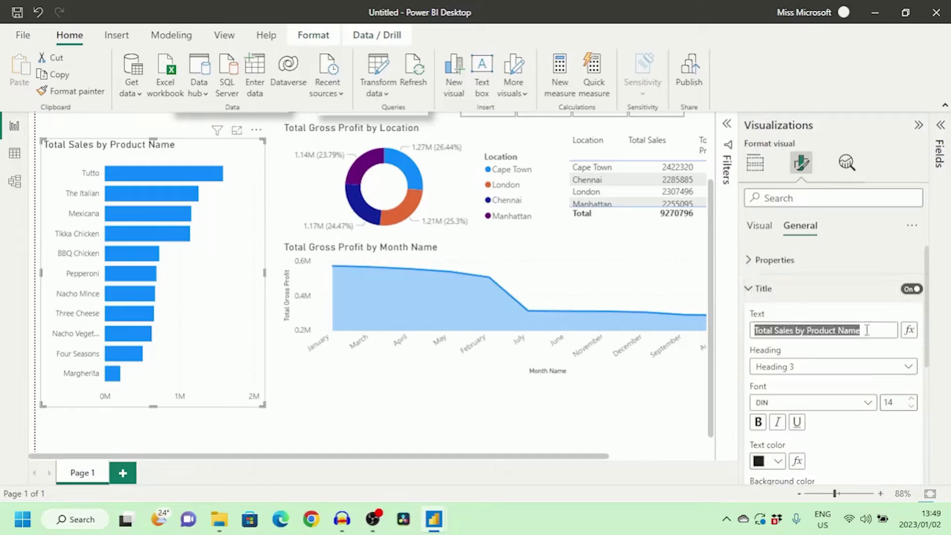
pyautogui.press('capslock')
pyautogui.write('Total Product Sales')
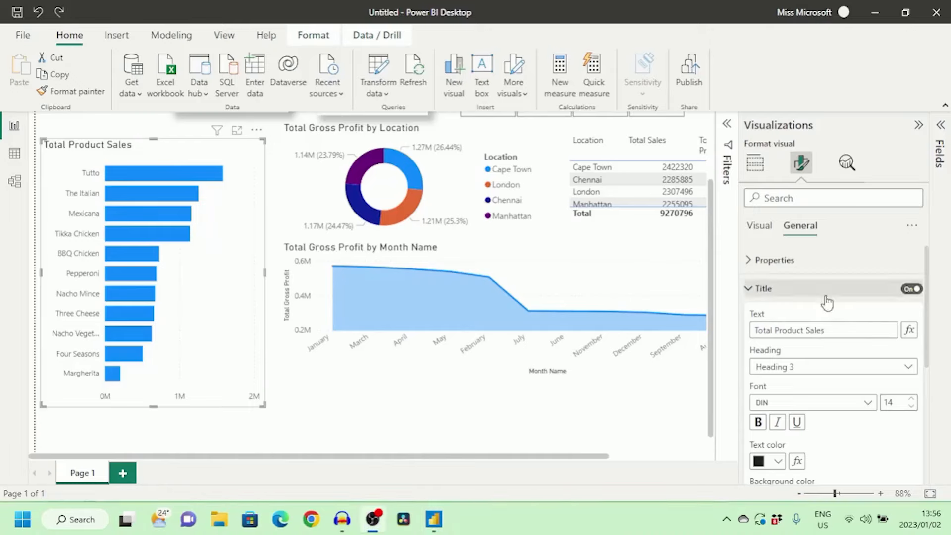
# Step: Turn on the shadow effect for the Total Product Sales bar chart
pyautogui.scroll(-5, 824, 302)
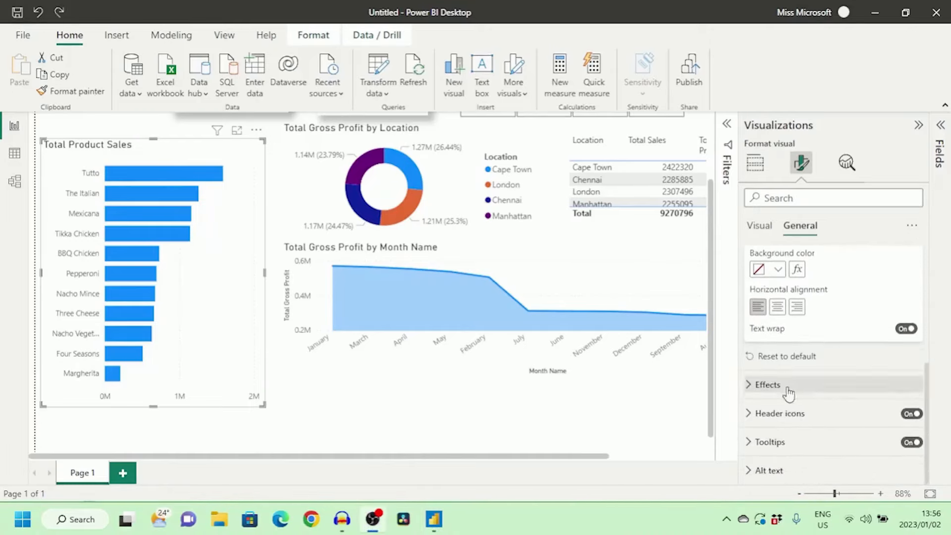
pyautogui.click(776, 391)
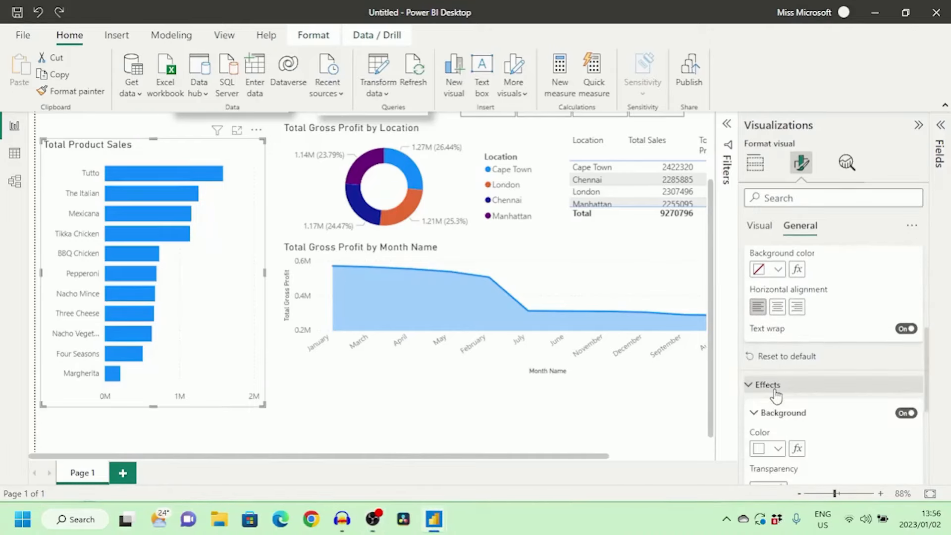
pyautogui.scroll(-3, 799, 403)
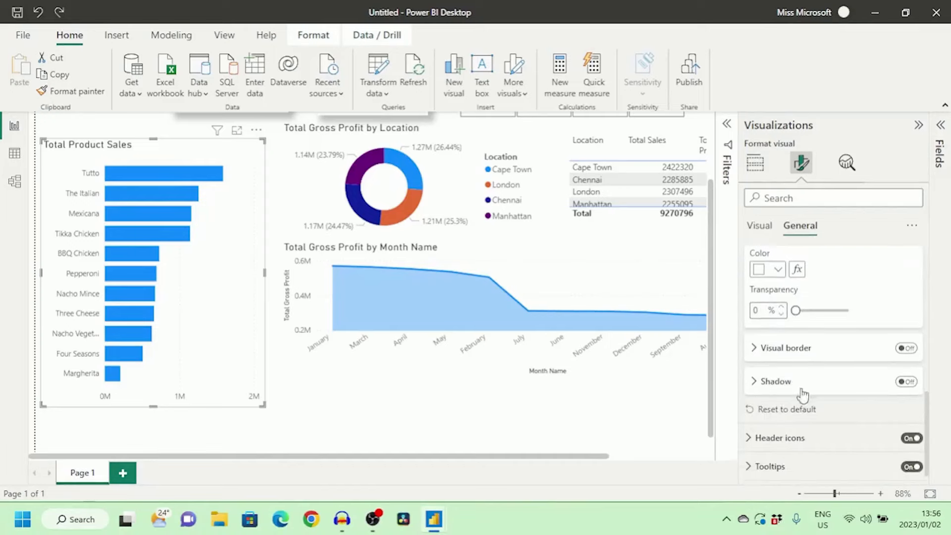
pyautogui.click(911, 384)
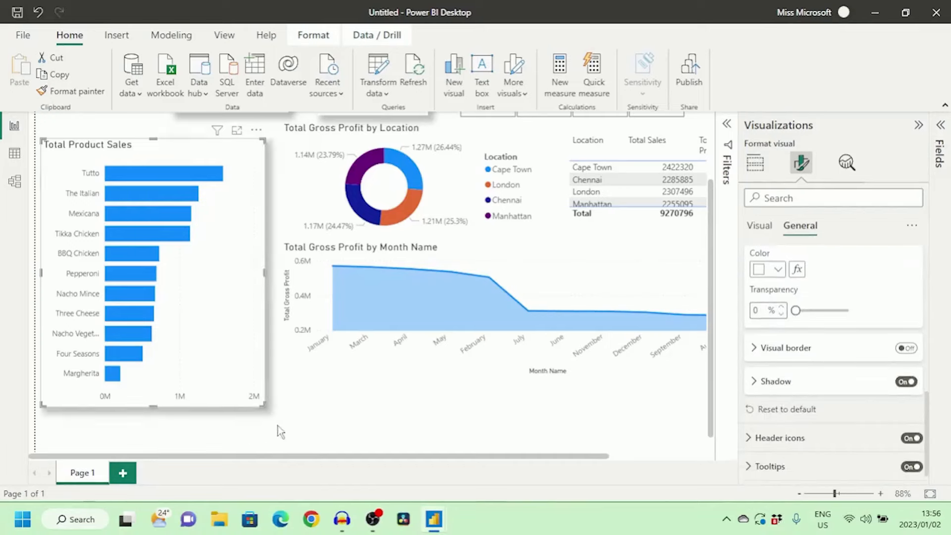
# Step: Copy the Total Product Sales chart's formatting with the format painter onto the donut chart, the location table and the area chart
pyautogui.click(72, 92)
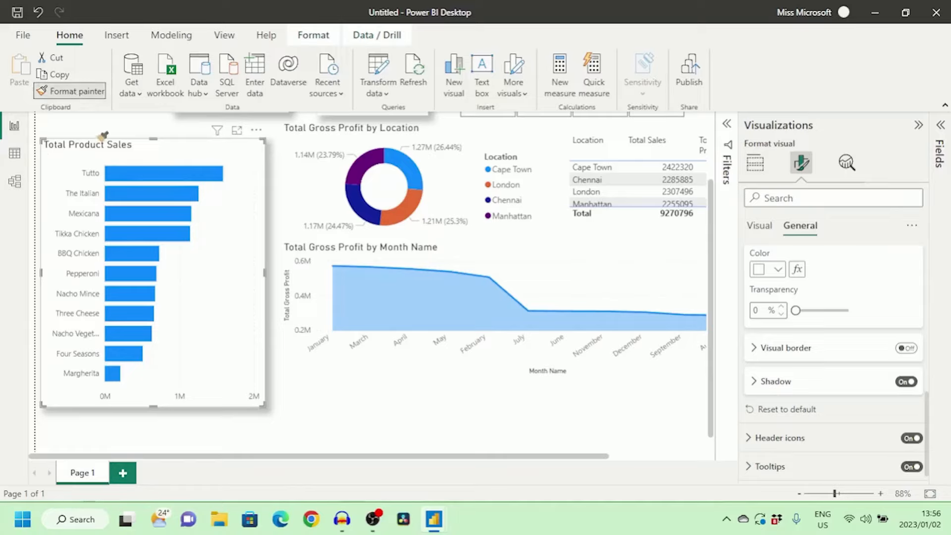
pyautogui.click(452, 166)
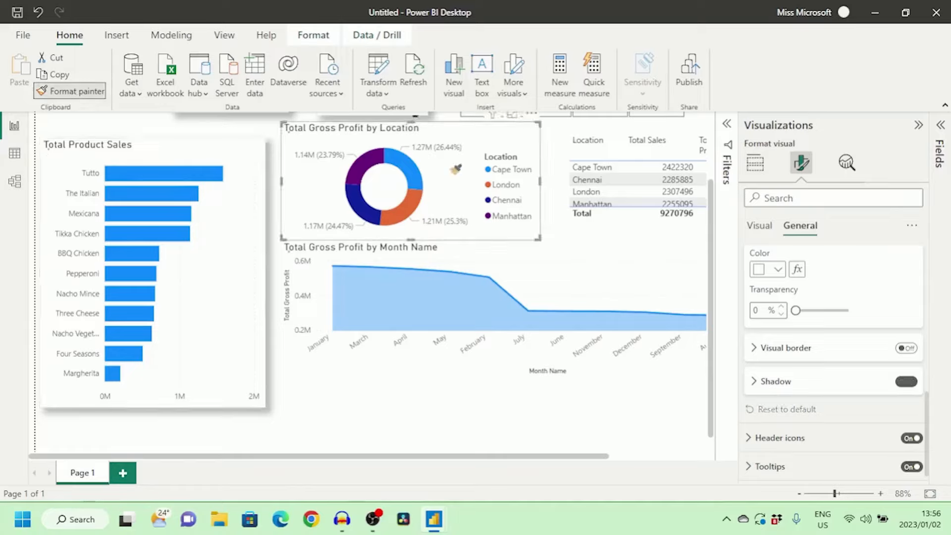
pyautogui.click(175, 142)
pyautogui.click(73, 92)
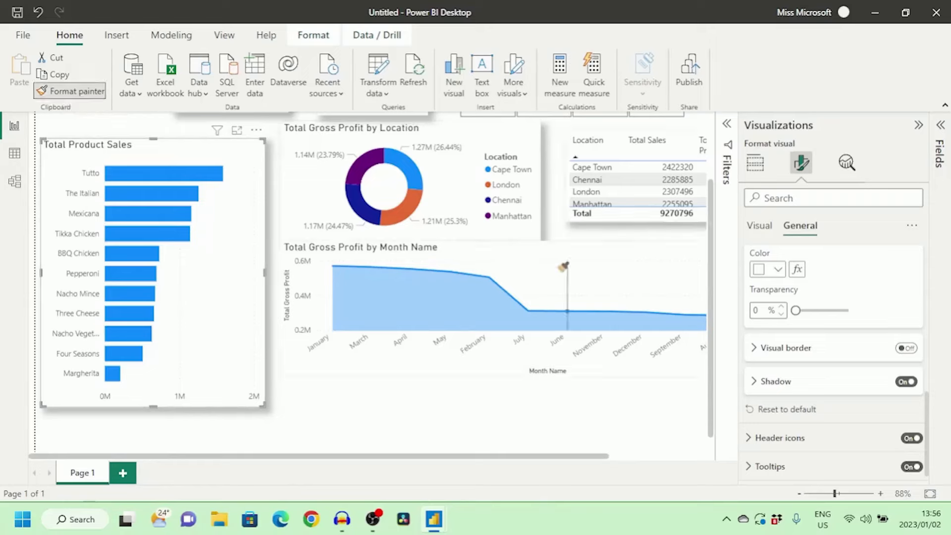
pyautogui.click(583, 247)
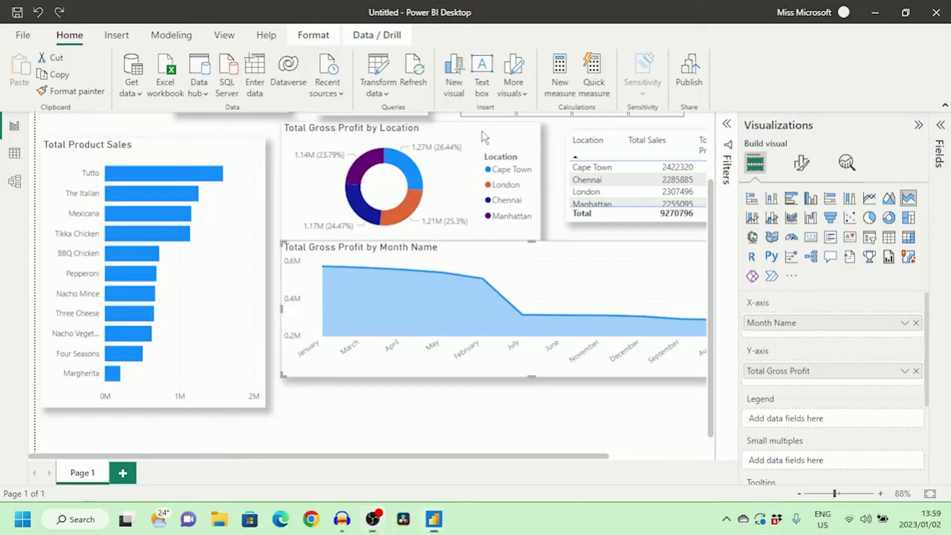
# Step: Turn off the legend title of the Total Gross Profit by Location donut chart
pyautogui.click(483, 132)
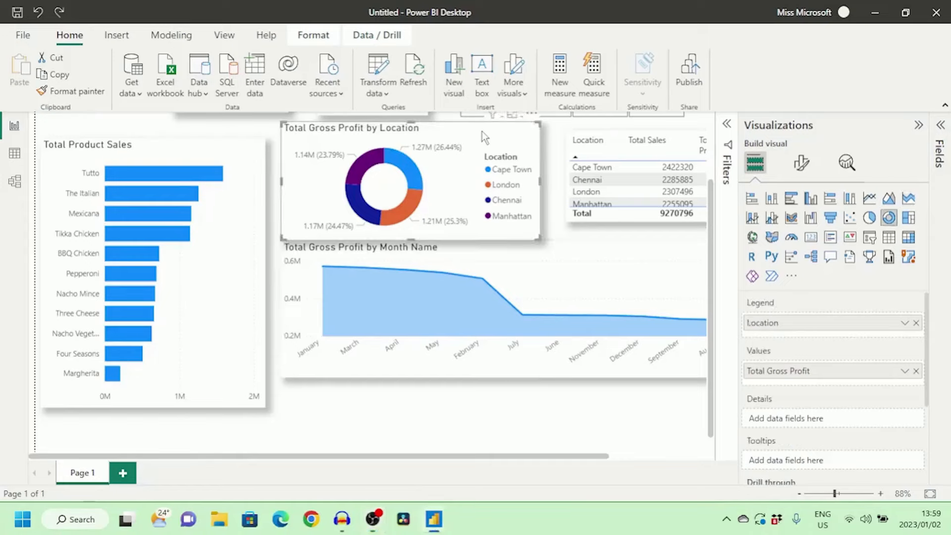
pyautogui.click(799, 166)
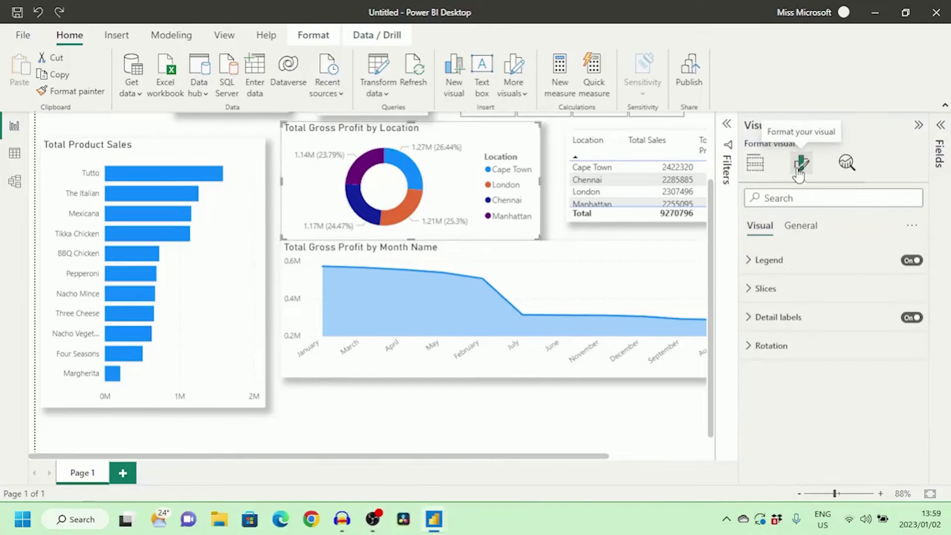
pyautogui.click(750, 261)
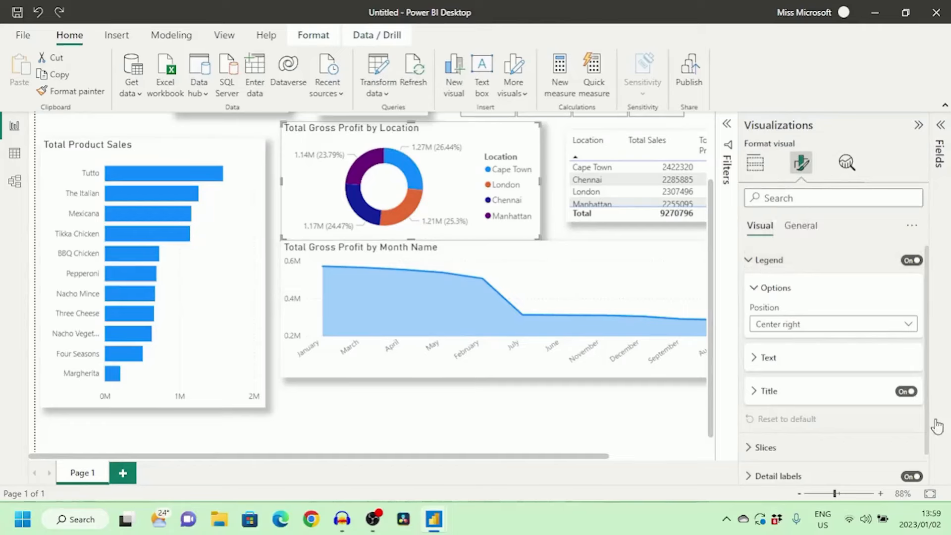
pyautogui.click(901, 394)
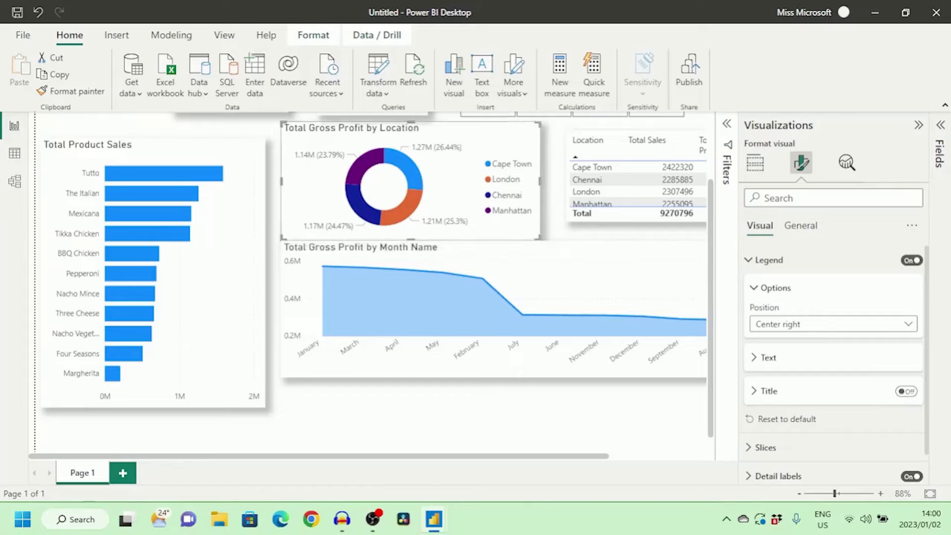
# Step: Set the display units of the donut chart's detail label values to Thousands
pyautogui.click(769, 451)
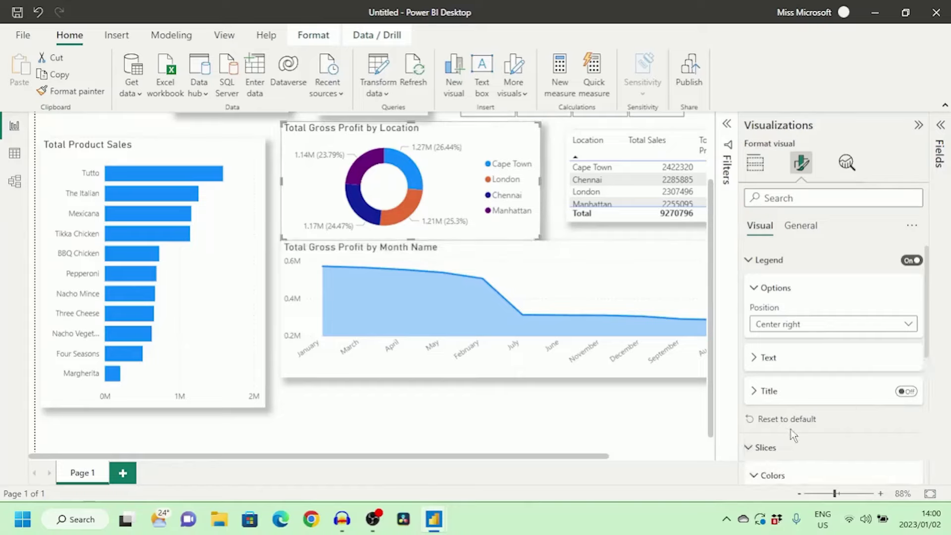
pyautogui.scroll(-5, 791, 429)
pyautogui.scroll(2, 815, 370)
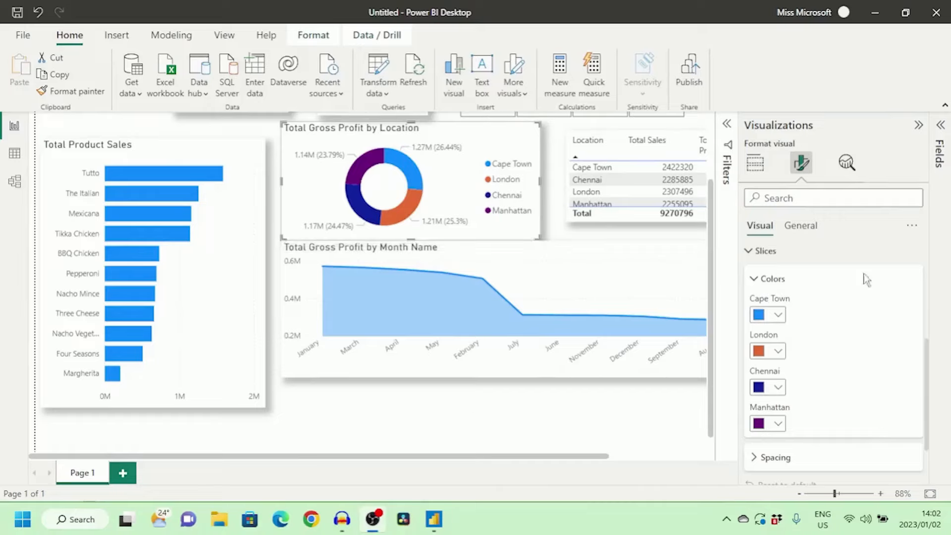
pyautogui.scroll(-3, 869, 288)
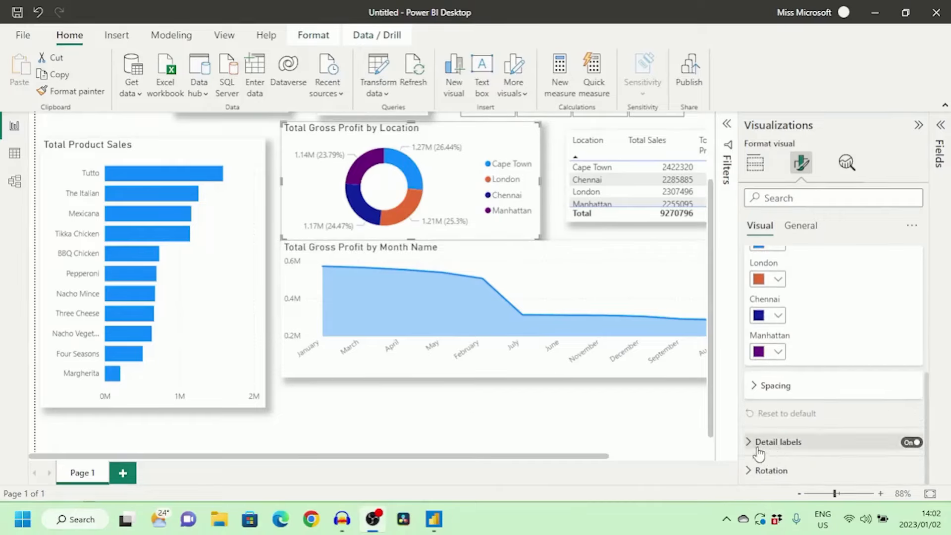
pyautogui.click(766, 451)
pyautogui.click(764, 416)
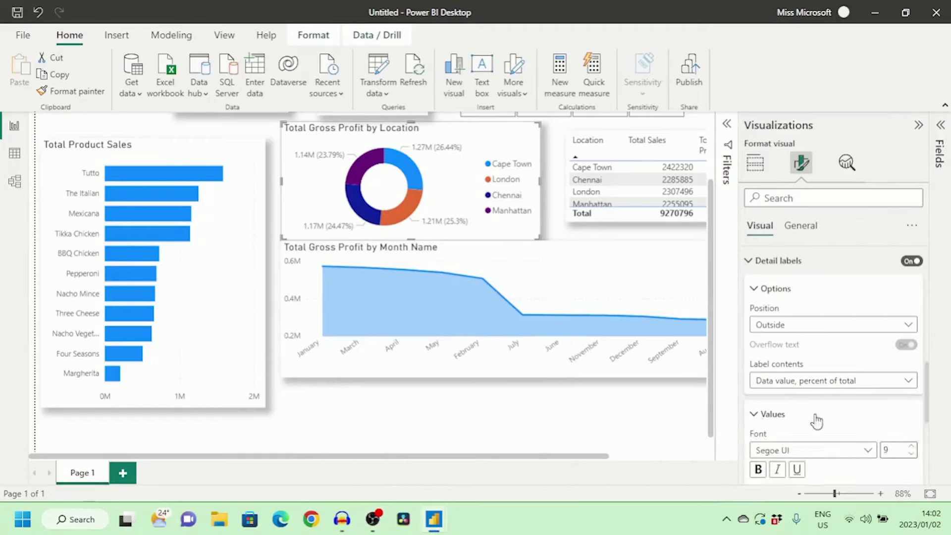
pyautogui.scroll(-5, 818, 418)
pyautogui.click(788, 403)
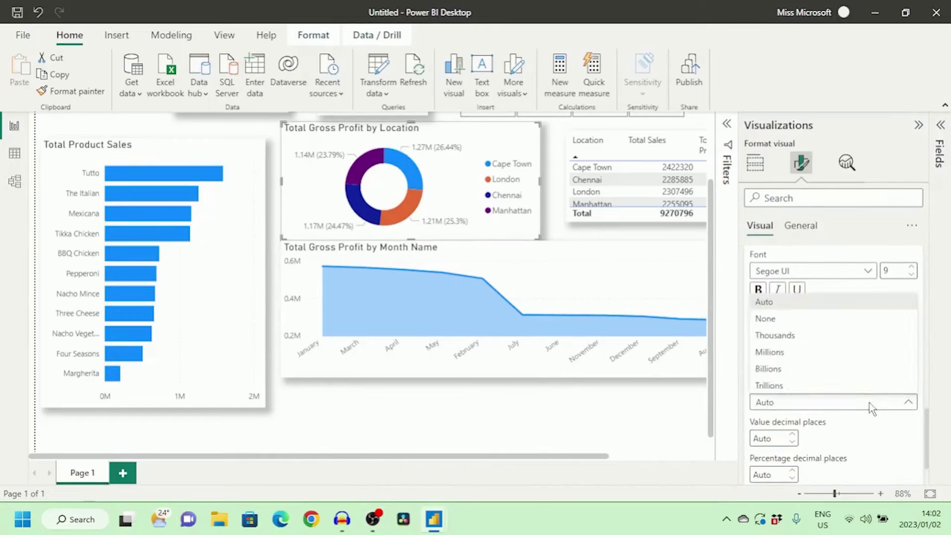
pyautogui.click(773, 337)
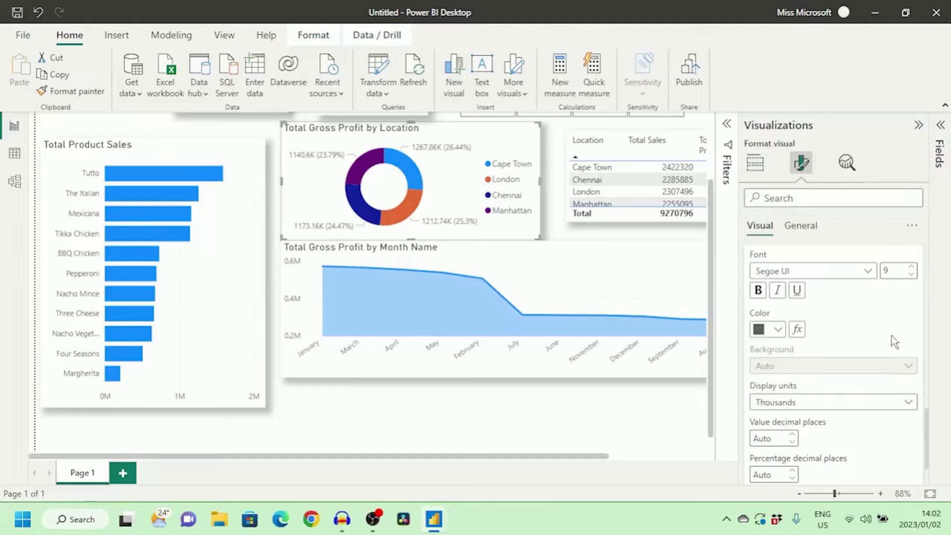
# Step: Set both the value and percentage decimal places of the donut chart's detail labels to 0
pyautogui.click(792, 442)
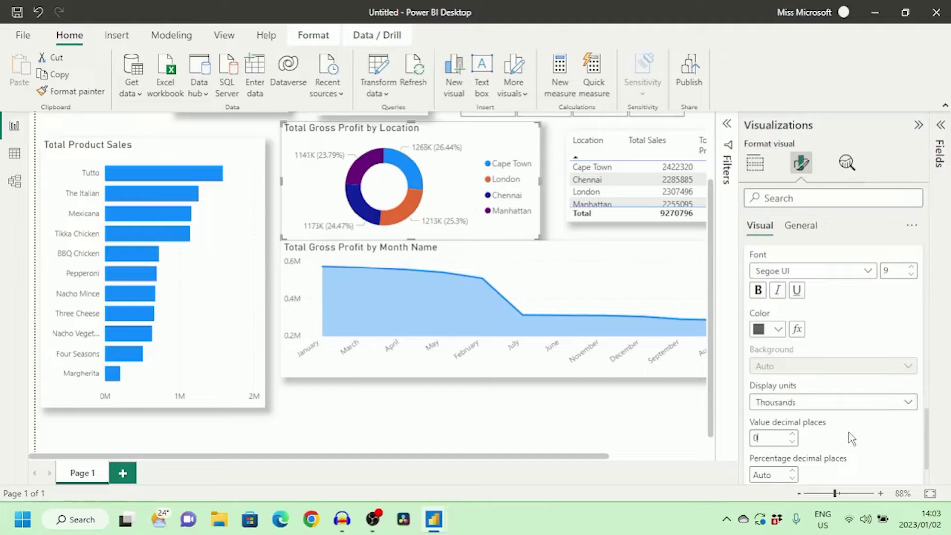
pyautogui.scroll(-1, 792, 424)
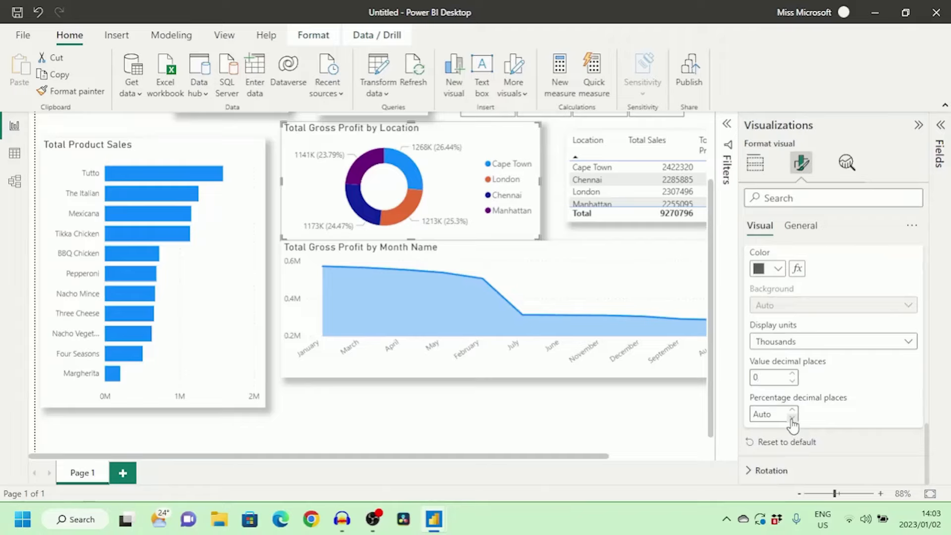
pyautogui.click(792, 419)
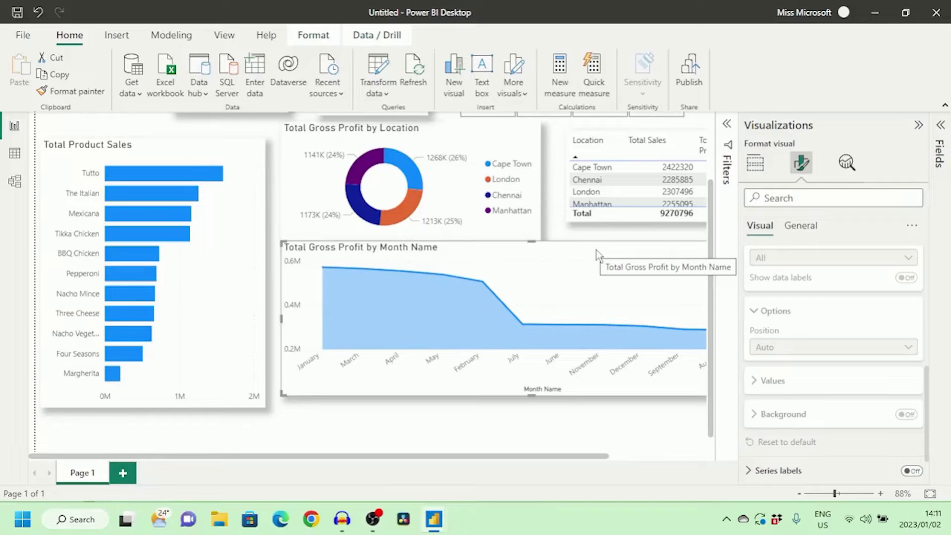
# Step: Change the area chart's title text to Total Gross Profit by Month
pyautogui.click(800, 228)
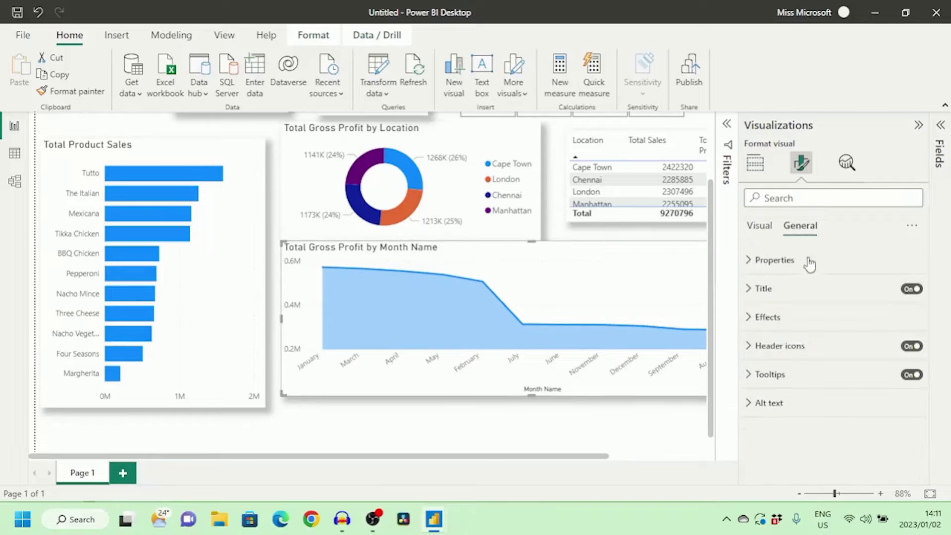
pyautogui.click(764, 289)
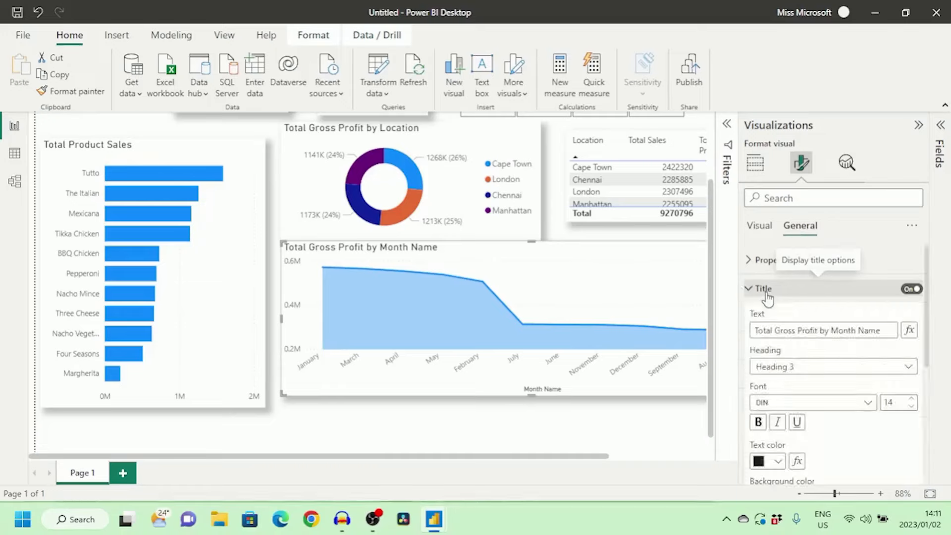
pyautogui.moveTo(859, 332); pyautogui.dragTo(886, 332)
pyautogui.press('BackSpace')
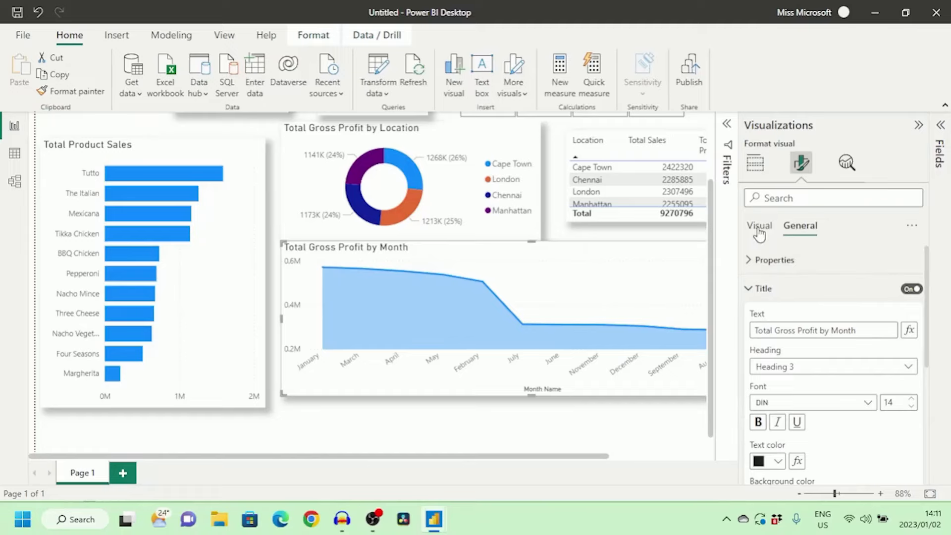
# Step: Turn off the Y-axis and the X-axis title of the Total Gross Profit by Month area chart
pyautogui.click(759, 227)
pyautogui.click(911, 289)
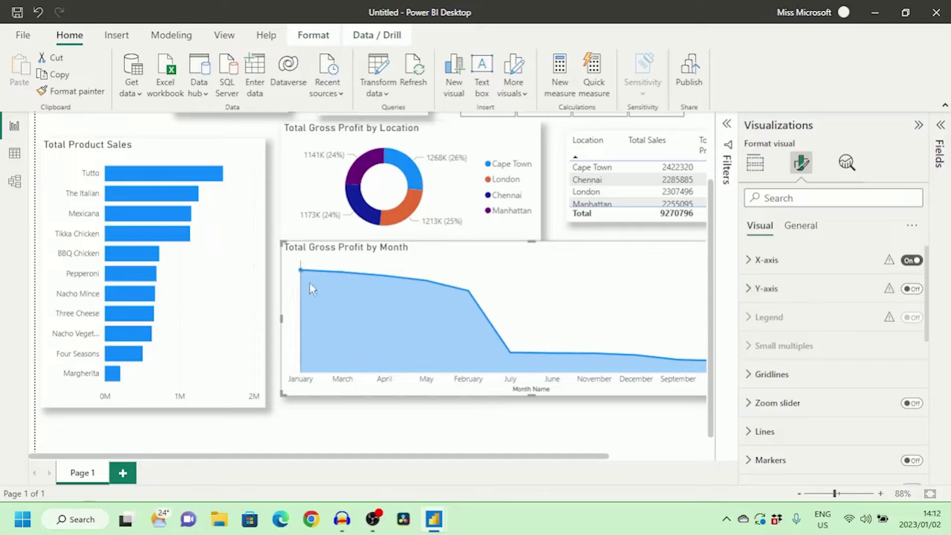
pyautogui.moveTo(307, 279)
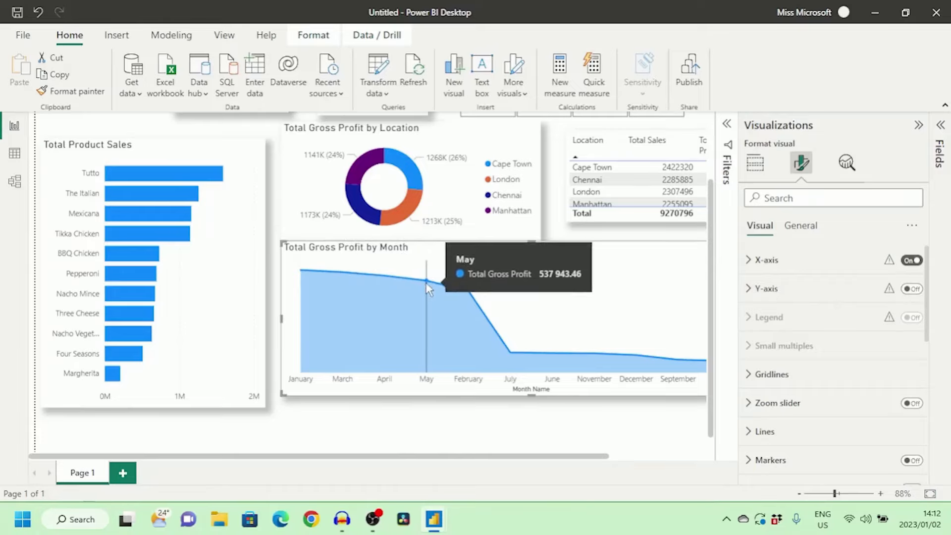
pyautogui.click(755, 261)
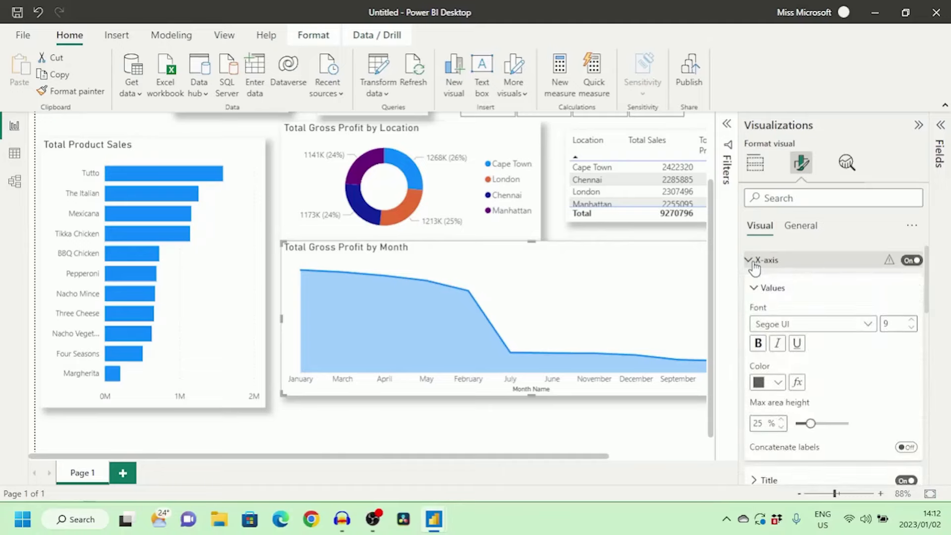
pyautogui.scroll(-3, 832, 428)
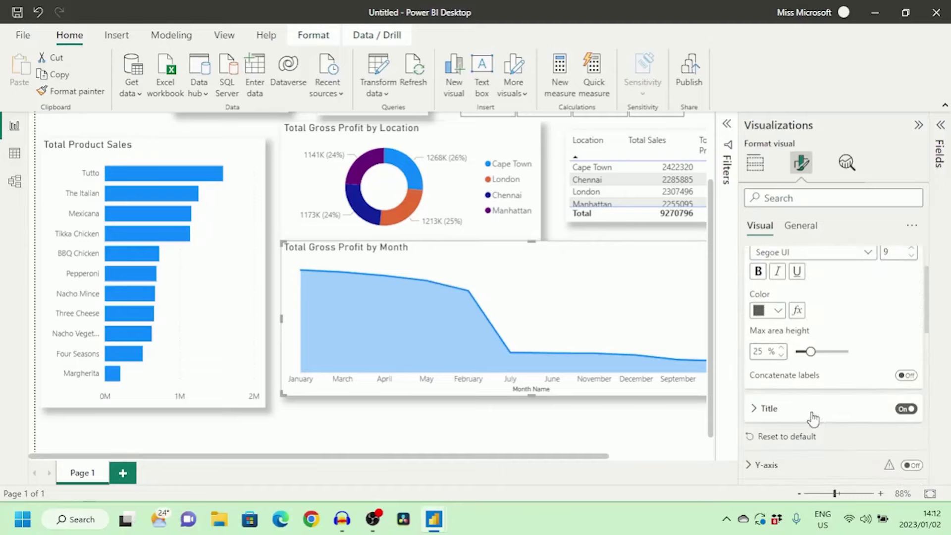
pyautogui.click(901, 410)
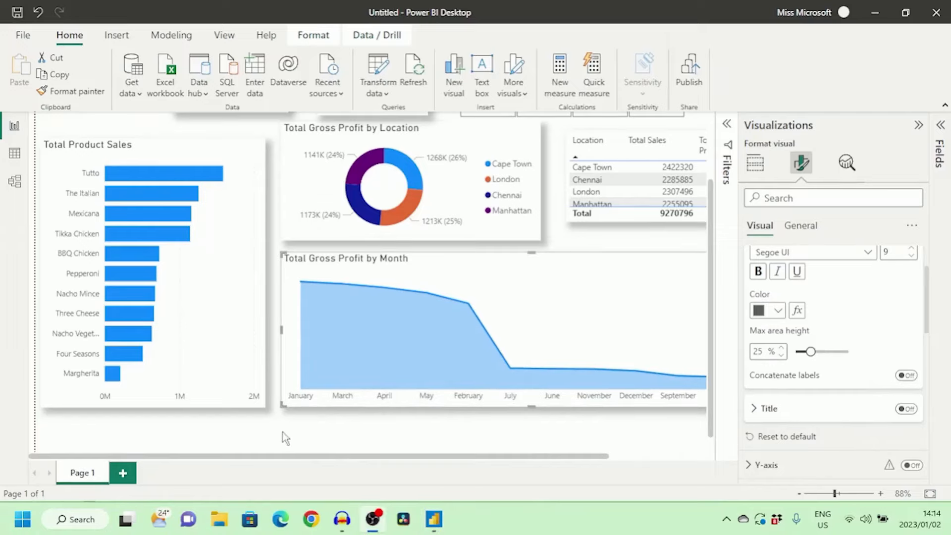
# Step: Add a new calculated column to the Calendar Table in the data view
pyautogui.click(15, 155)
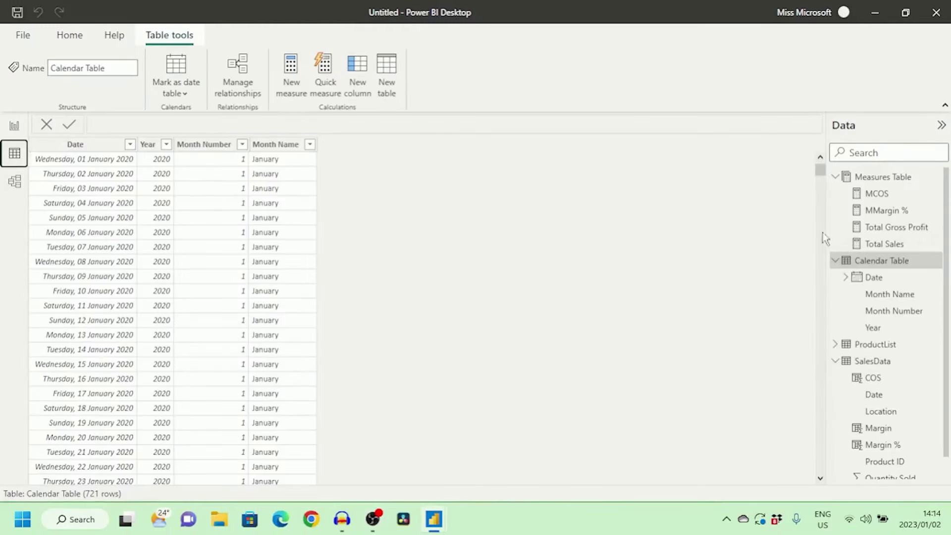
pyautogui.click(888, 264)
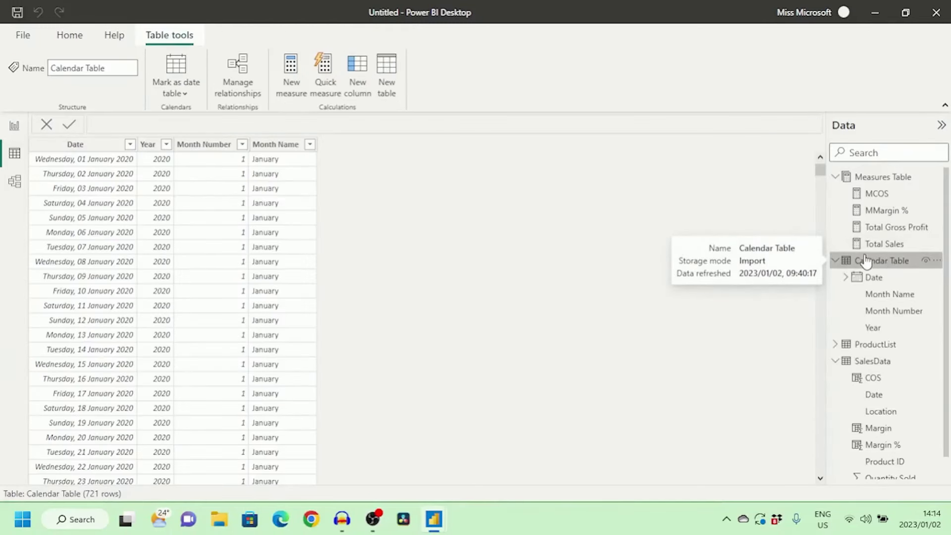
pyautogui.click(355, 86)
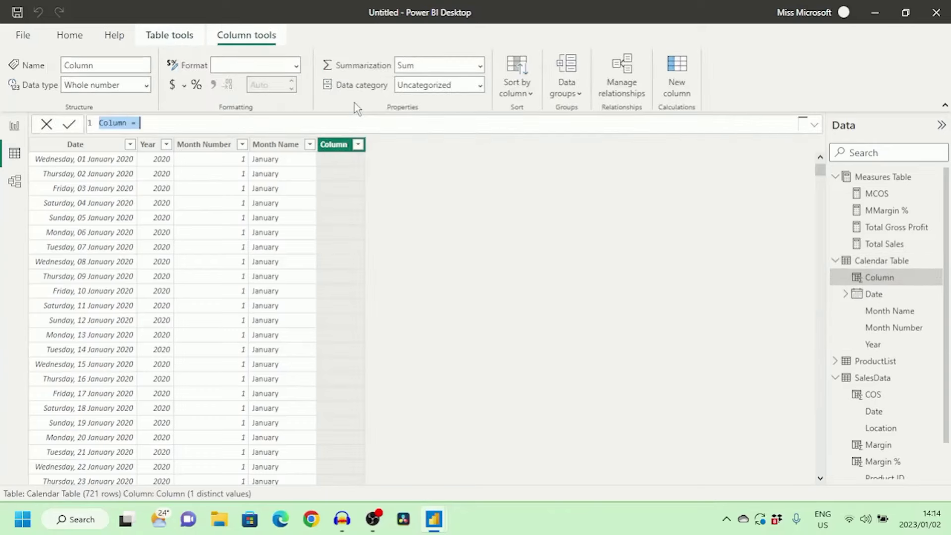
# Step: Define the new calculated column with the formula Month = FORMAT([Date],"MMM")
pyautogui.press('capslock')
pyautogui.write('Month ')
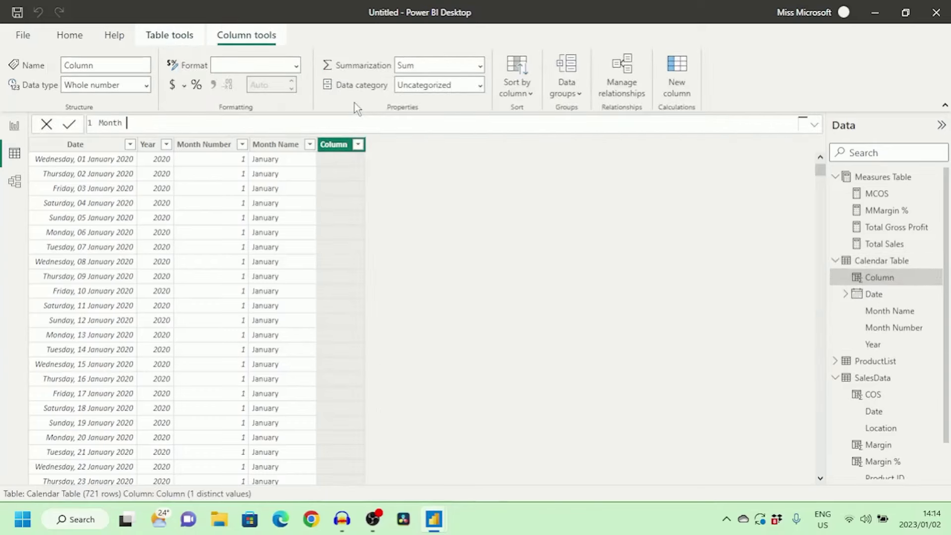
pyautogui.write('=')
pyautogui.press('capslock')
pyautogui.write('FOR')
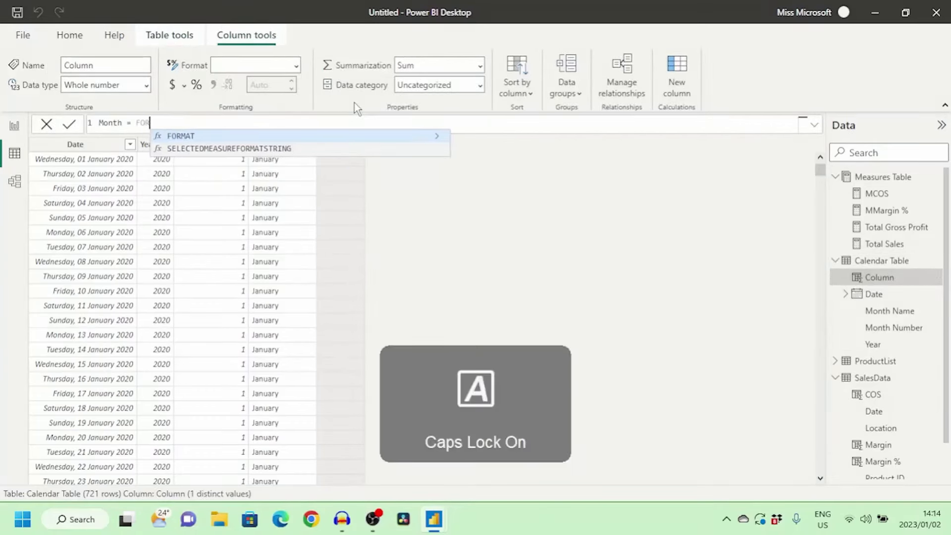
pyautogui.write('MAT')
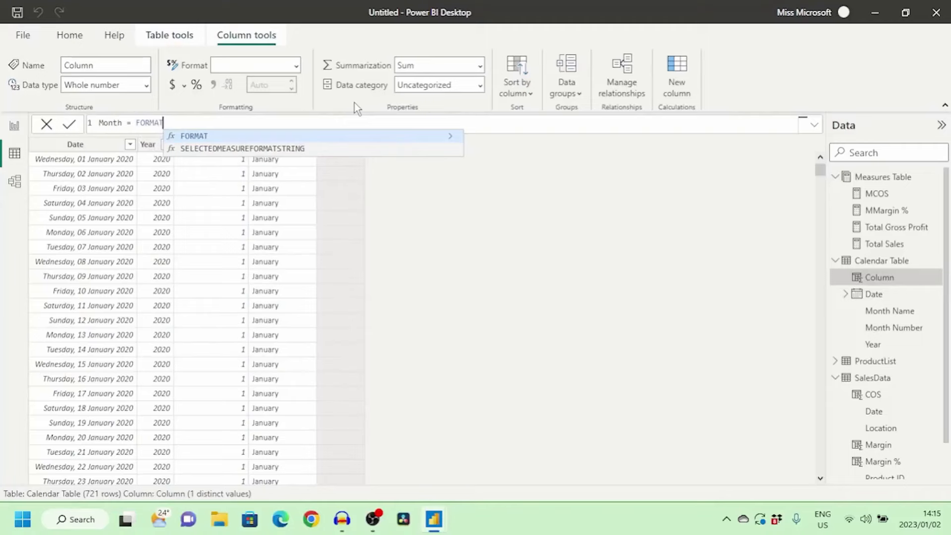
pyautogui.click(190, 139)
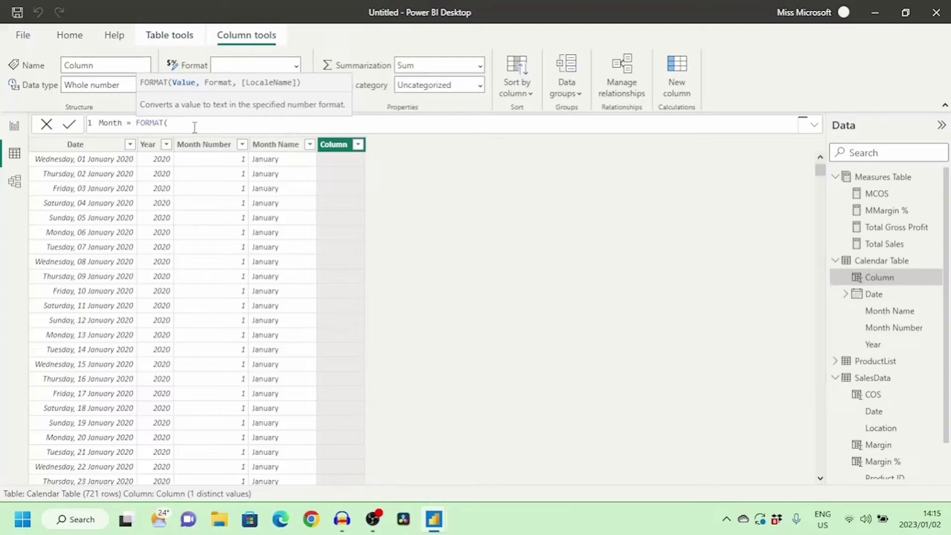
pyautogui.write('[')
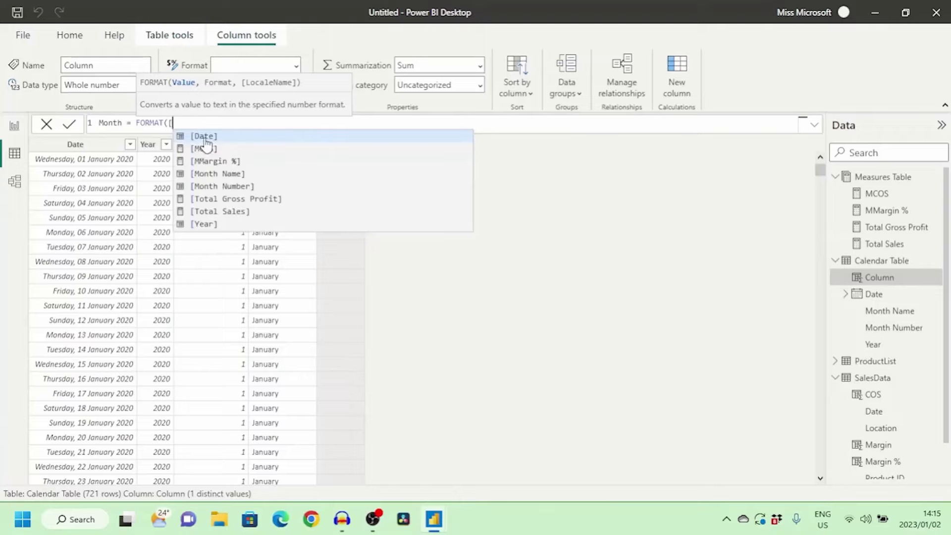
pyautogui.click(204, 139)
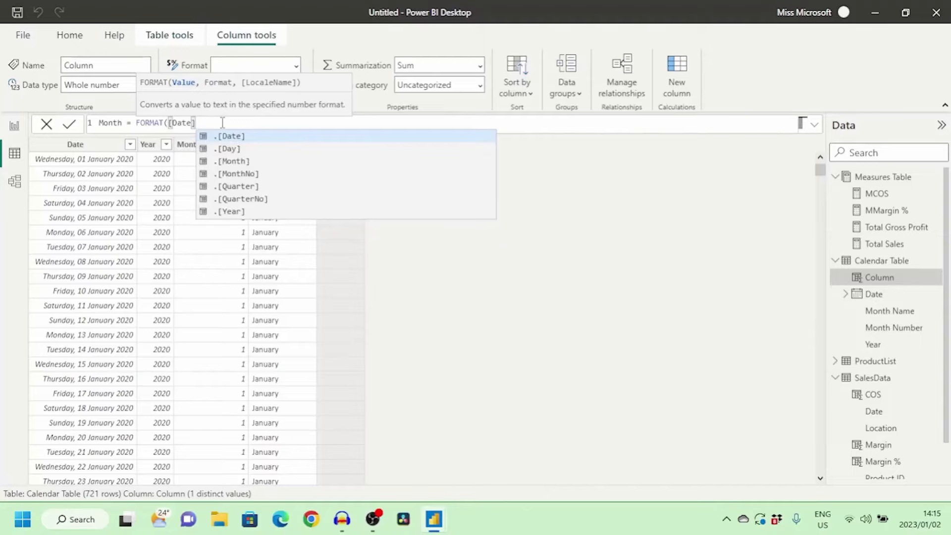
pyautogui.write(',')
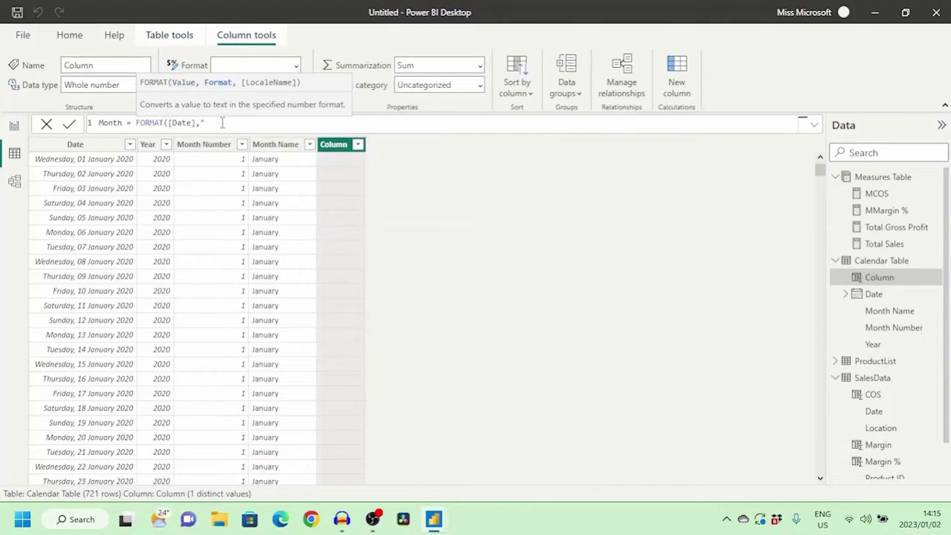
pyautogui.write('"MMM')
pyautogui.write('")')
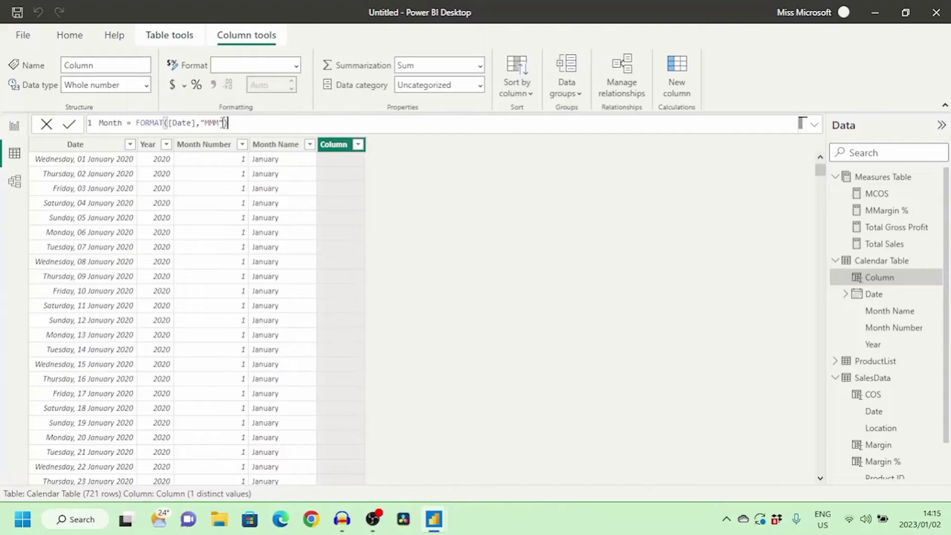
pyautogui.press('Return')
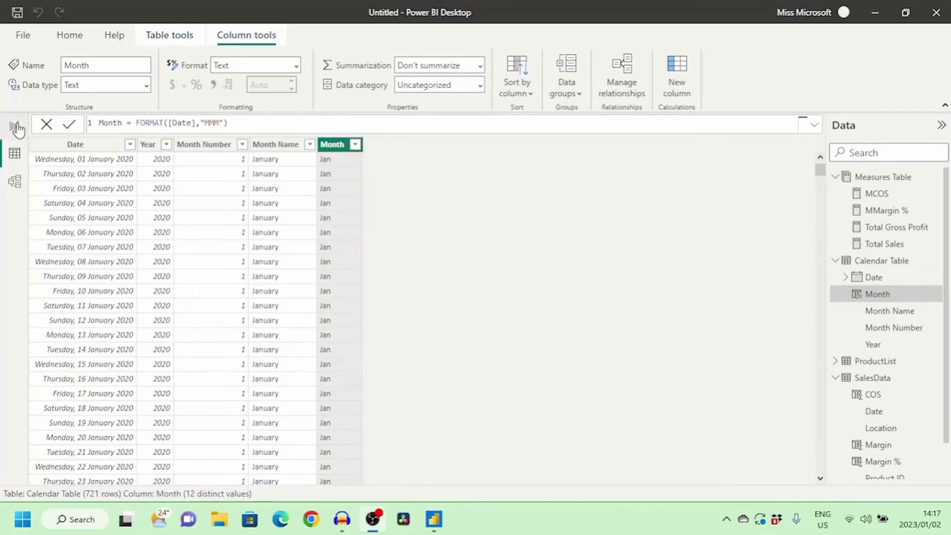
# Step: In the report view, replace Month Name with the Calendar Table's Month field on the area chart's X-axis
pyautogui.click(15, 128)
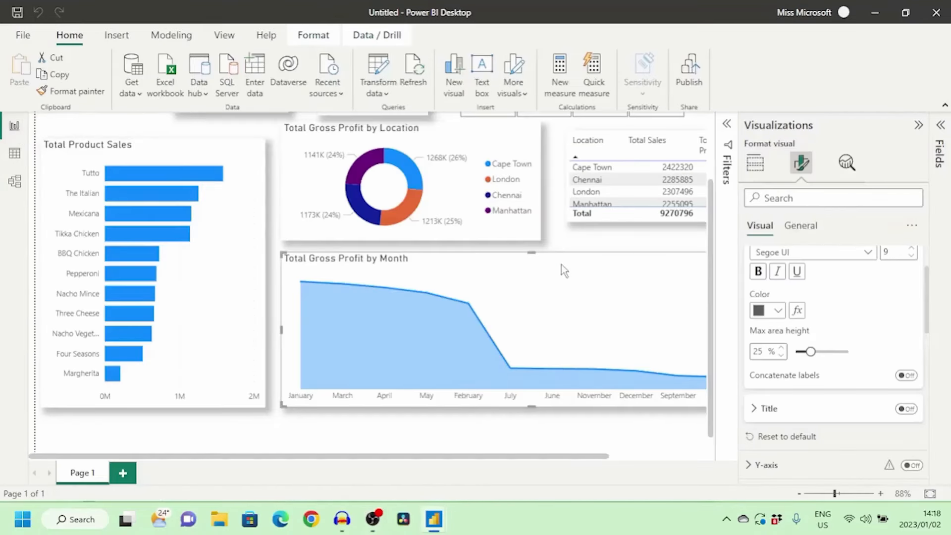
pyautogui.click(755, 166)
pyautogui.click(941, 125)
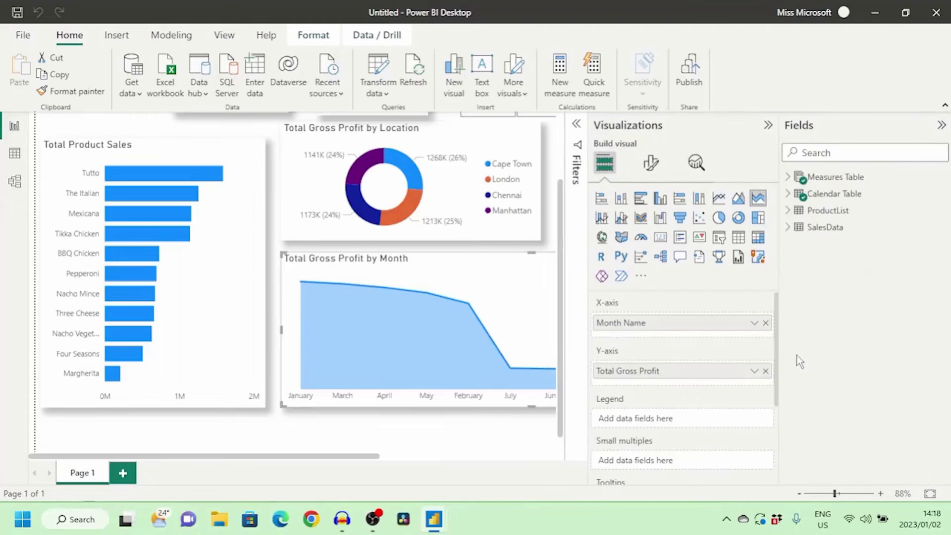
pyautogui.click(766, 323)
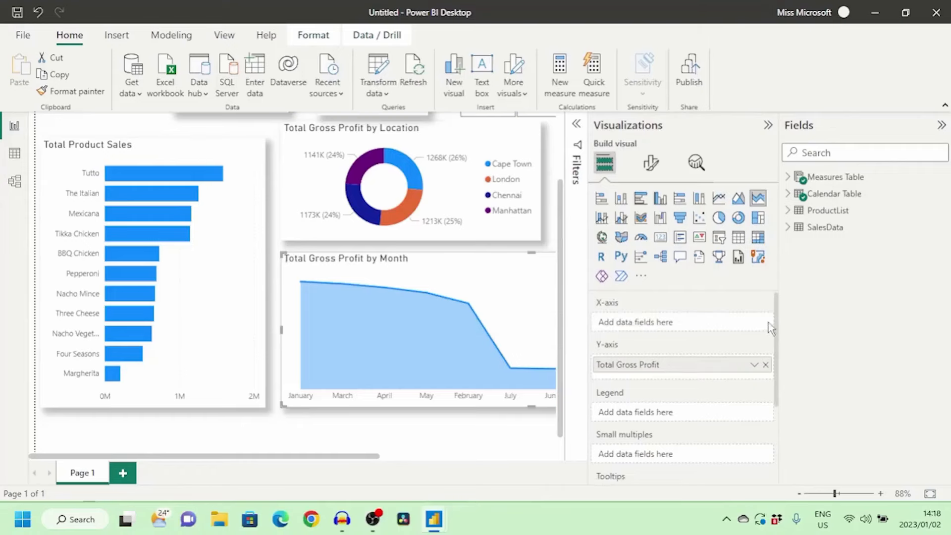
pyautogui.click(805, 193)
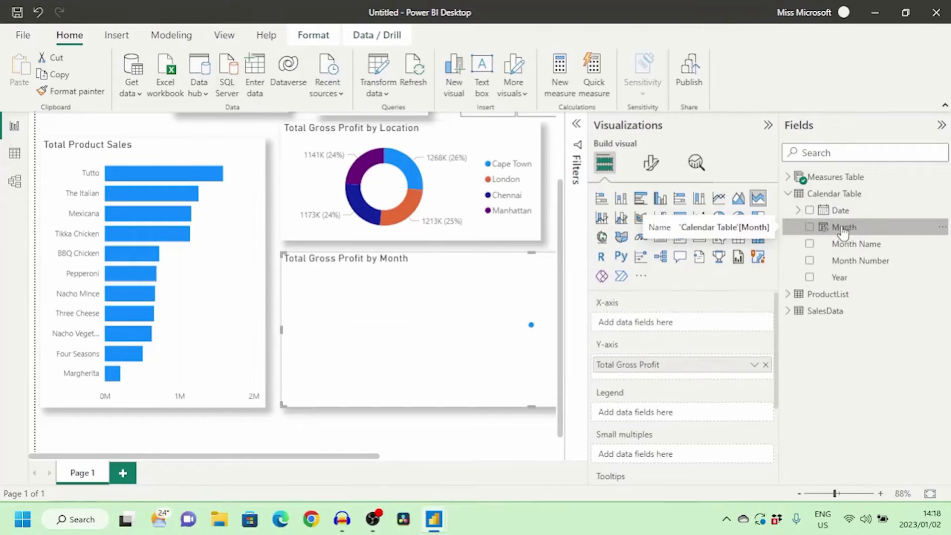
pyautogui.moveTo(842, 227); pyautogui.dragTo(679, 336)
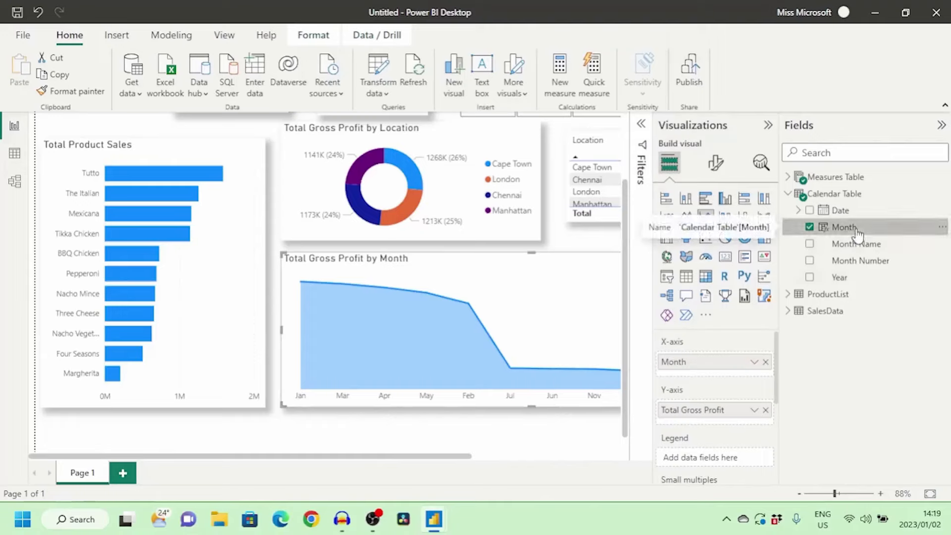
# Step: Sort the Calendar Table's Month column by Month Number
pyautogui.click(857, 230)
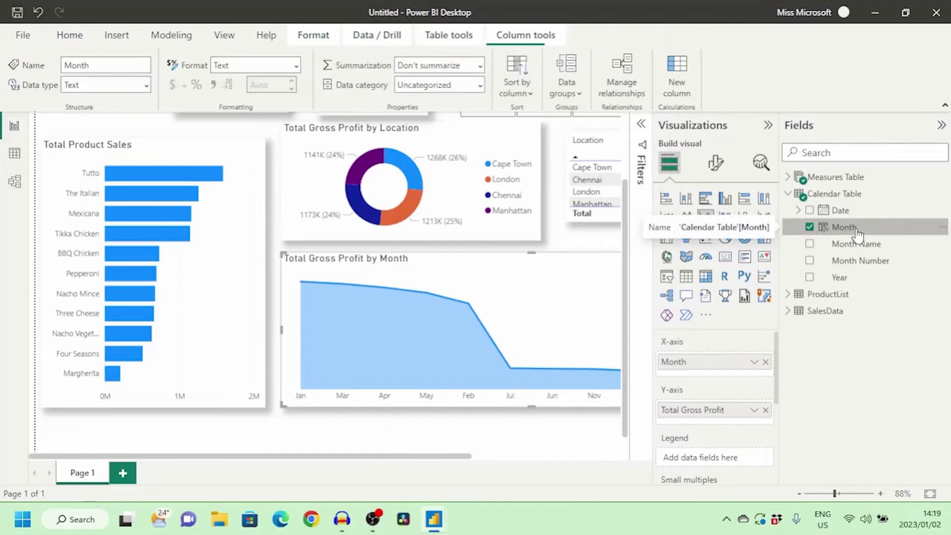
pyautogui.click(520, 93)
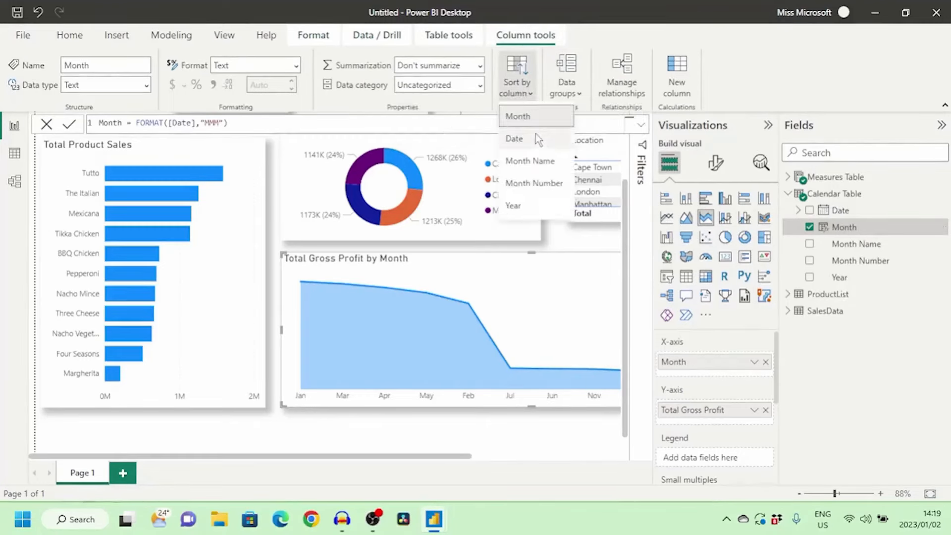
pyautogui.click(532, 188)
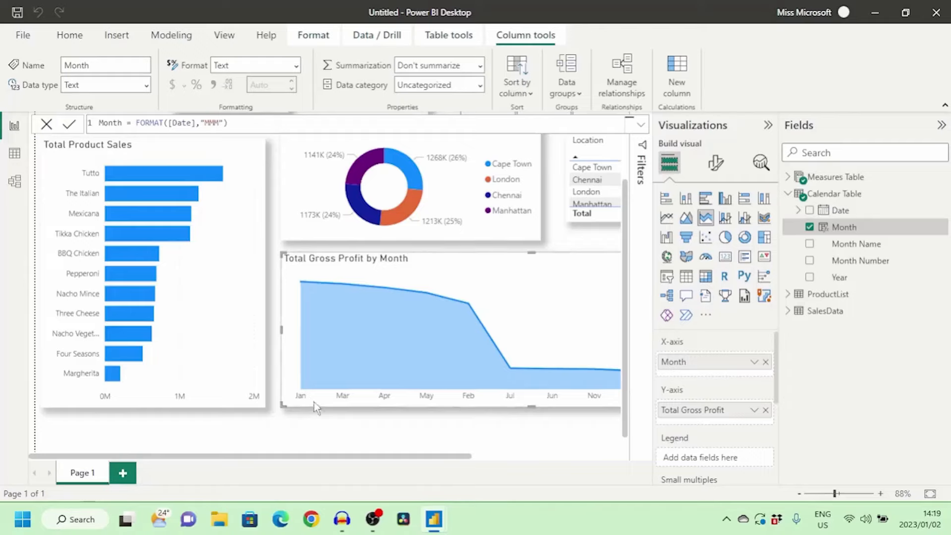
# Step: Remove the Month field from the area chart's X-axis and add it back
pyautogui.click(766, 362)
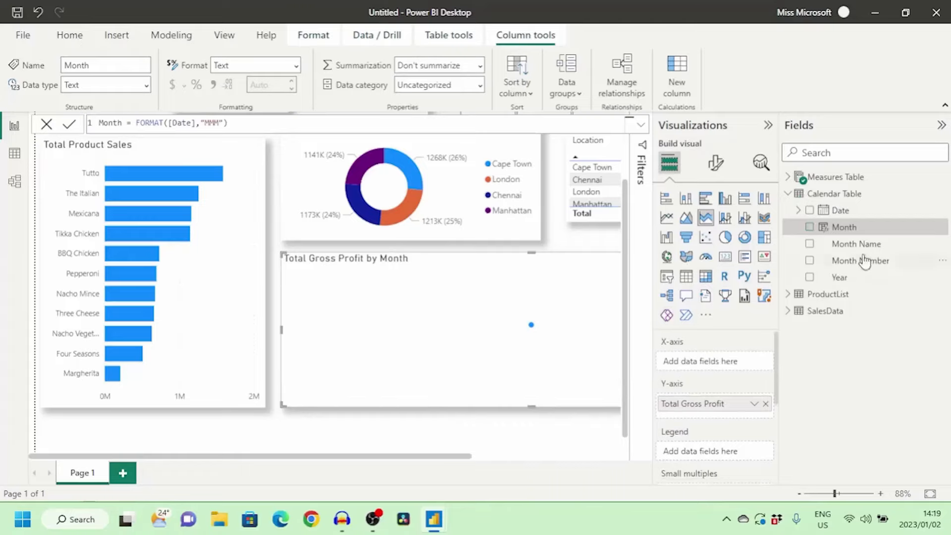
pyautogui.moveTo(860, 260); pyautogui.dragTo(728, 365)
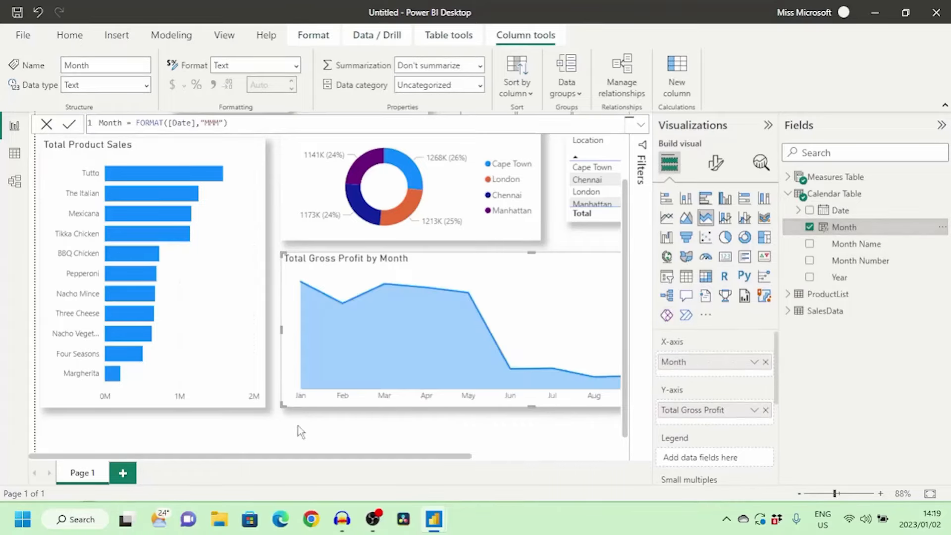
pyautogui.moveTo(324, 456); pyautogui.dragTo(463, 463)
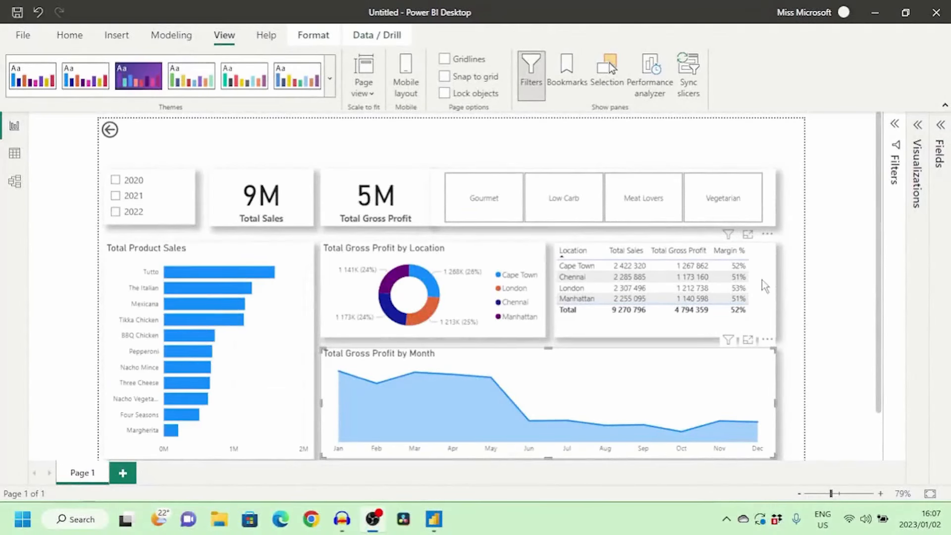
pyautogui.click(941, 125)
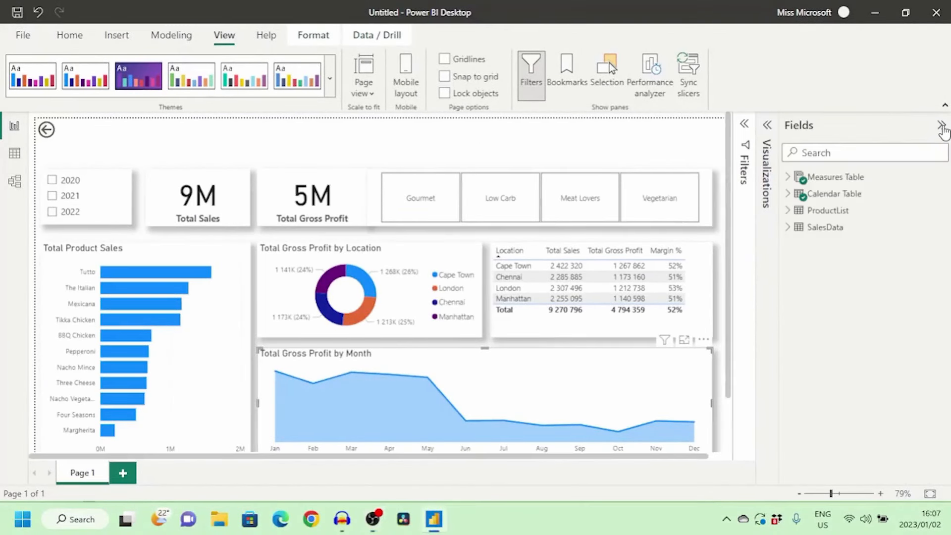
pyautogui.click(792, 178)
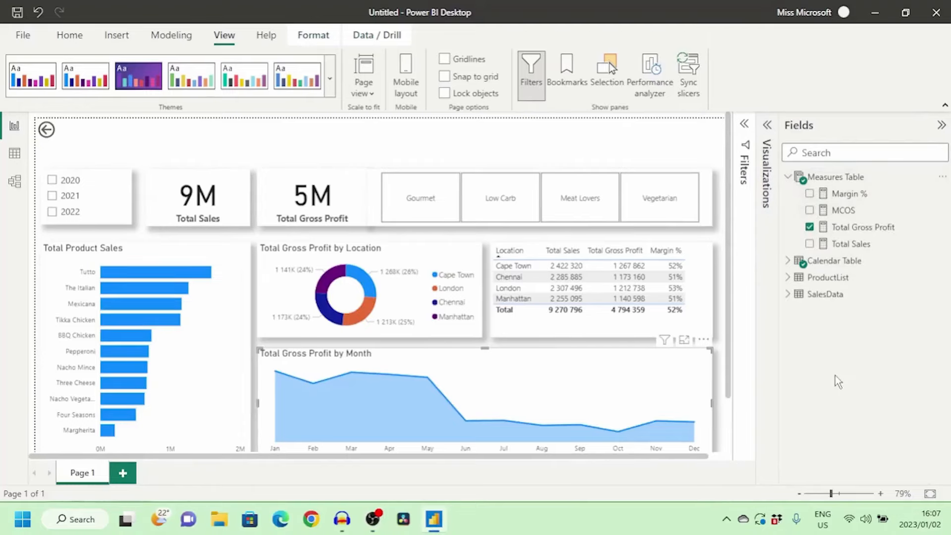
pyautogui.click(940, 125)
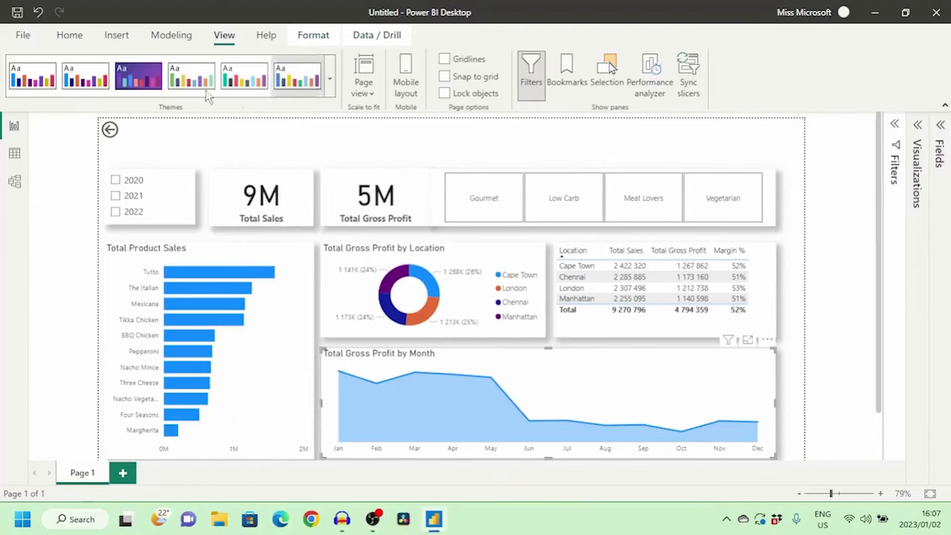
# Step: Insert a line shape and stretch it horizontally above the slicers and cards across the width of the visuals
pyautogui.click(117, 35)
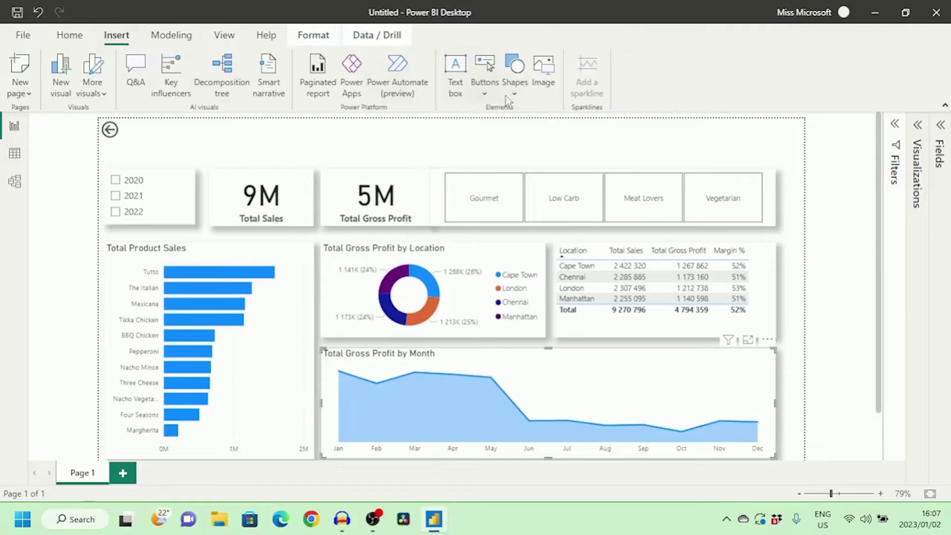
pyautogui.click(513, 96)
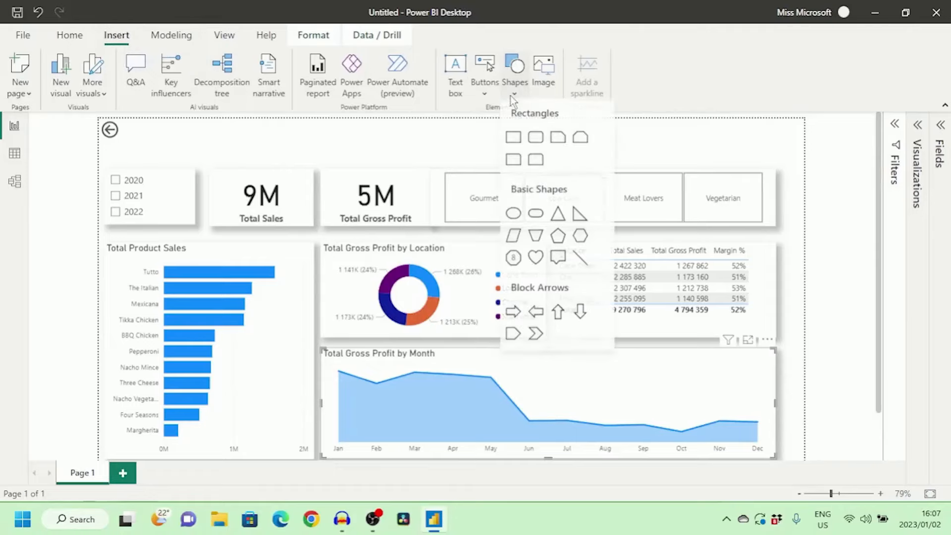
pyautogui.click(585, 264)
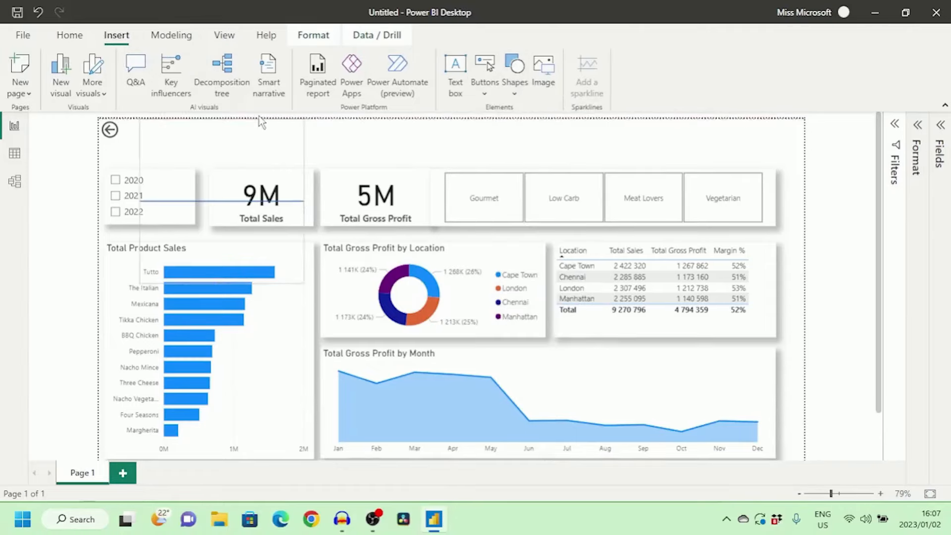
pyautogui.moveTo(219, 281); pyautogui.dragTo(219, 162)
pyautogui.moveTo(303, 140); pyautogui.dragTo(767, 156)
pyautogui.moveTo(397, 146); pyautogui.dragTo(365, 158)
pyautogui.moveTo(738, 151); pyautogui.dragTo(772, 148)
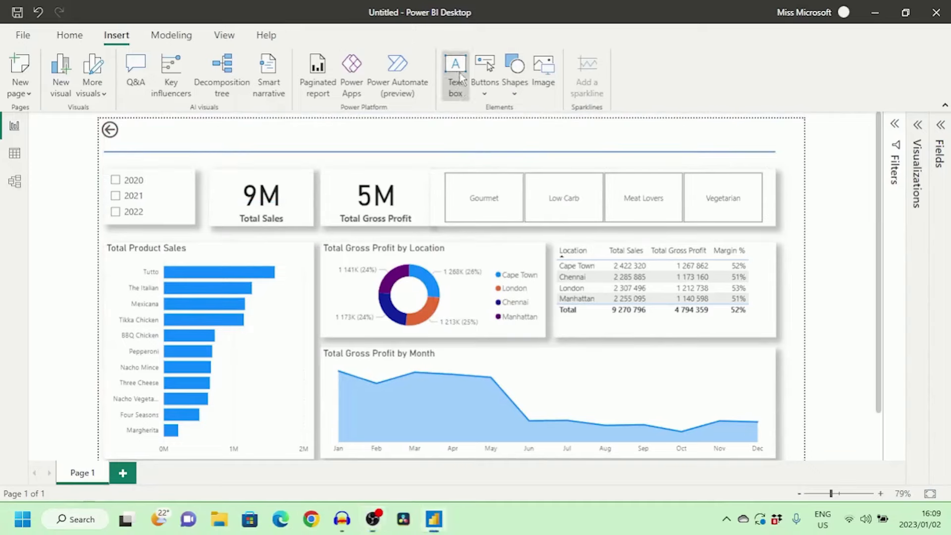
# Step: Insert a text box reading Miss M's Perfect Pizza - Sales Report
pyautogui.click(460, 78)
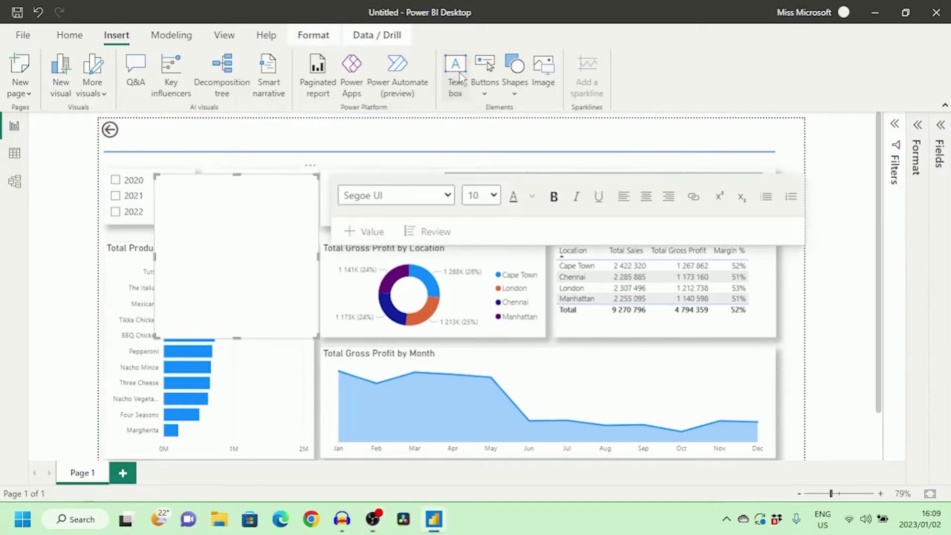
pyautogui.write('Miss M')
pyautogui.press('capslock')
pyautogui.write("'s Perfect Pizza")
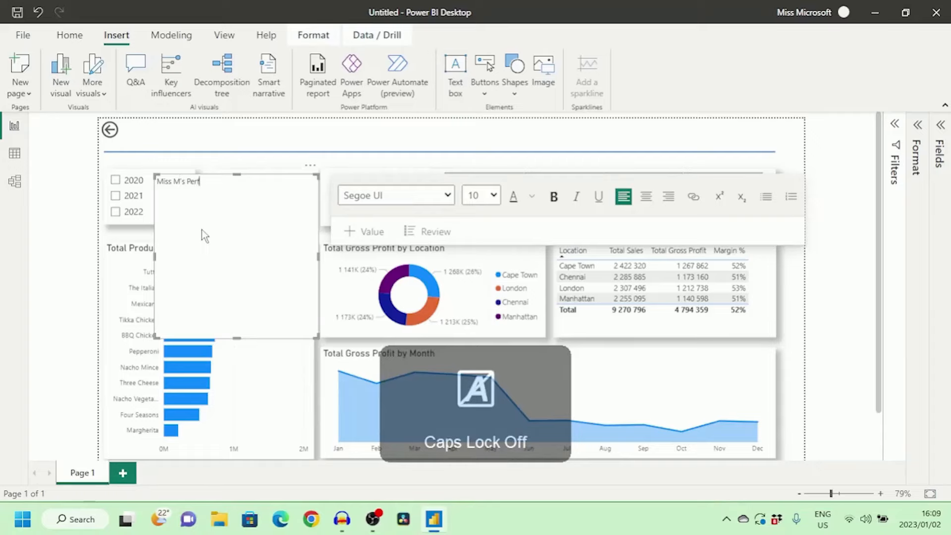
pyautogui.write(' - Sales Report')
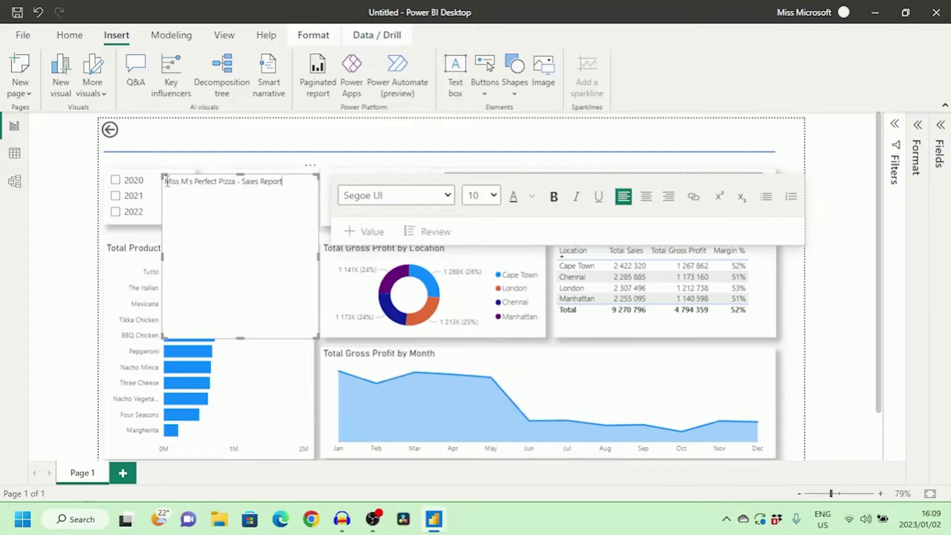
# Step: Make the report title text bold and set its font size to 20
pyautogui.click(166, 181)
pyautogui.moveTo(166, 181); pyautogui.dragTo(293, 182)
pyautogui.click(554, 197)
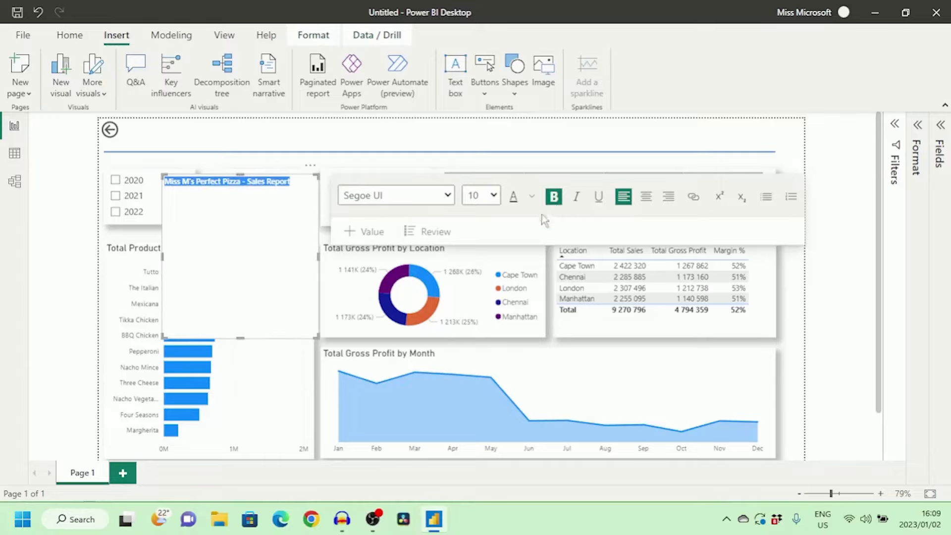
pyautogui.click(493, 195)
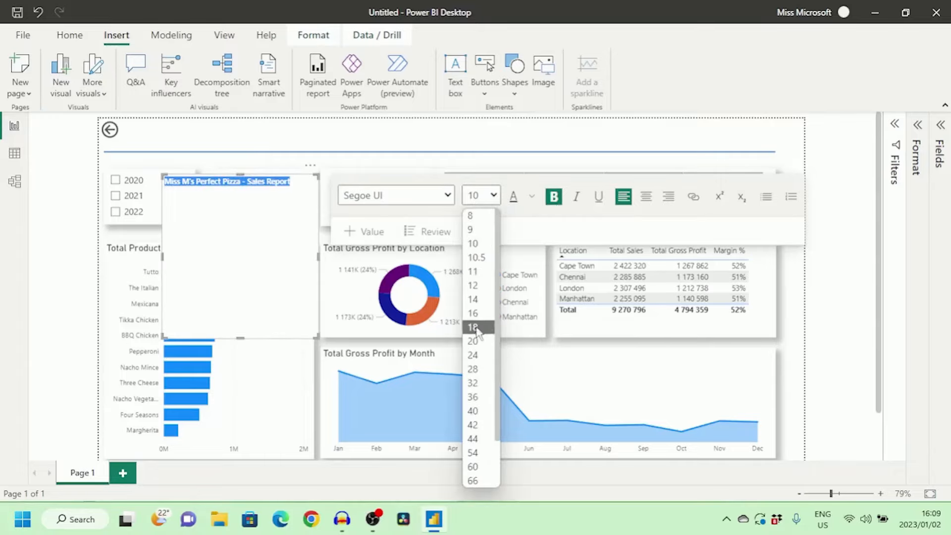
pyautogui.click(473, 341)
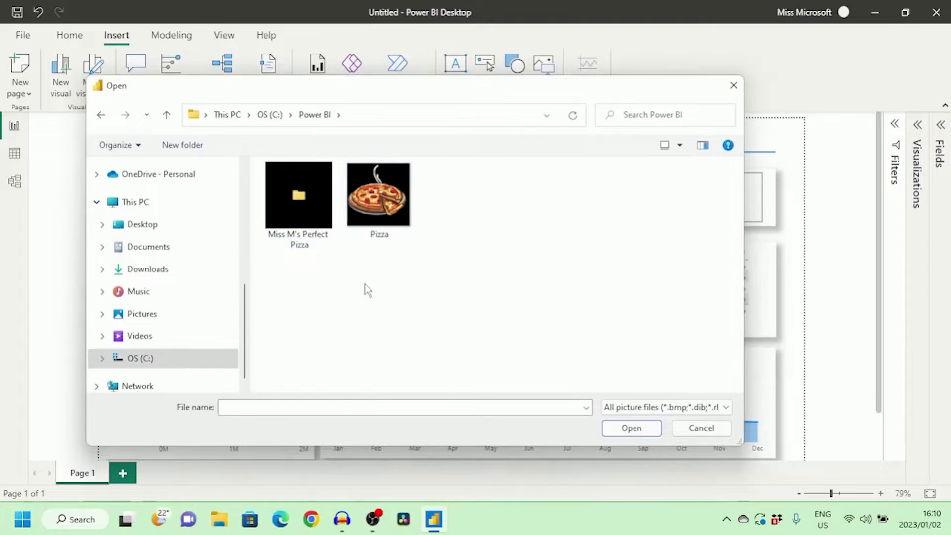
# Step: Insert the Pizza picture from the Power BI folder and place it small beside the report title
pyautogui.doubleClick(392, 208)
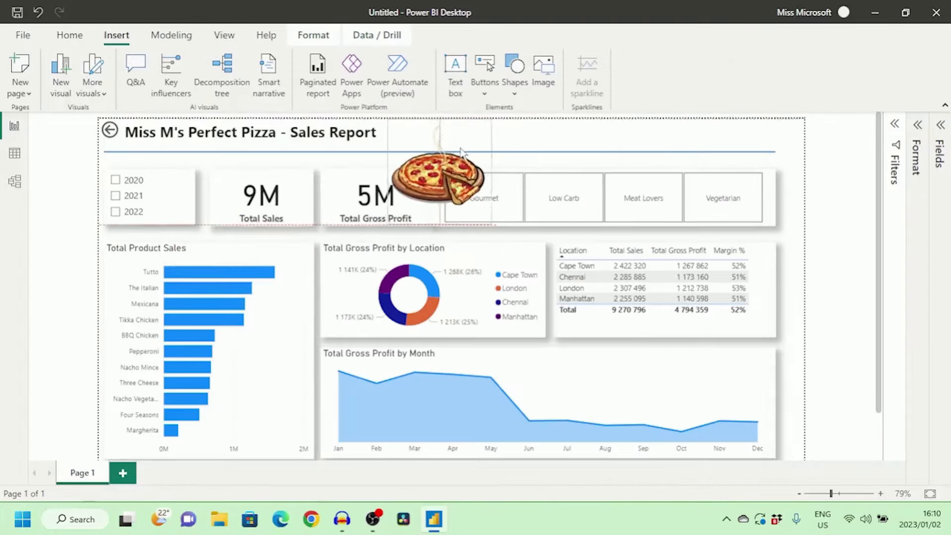
pyautogui.click(228, 37)
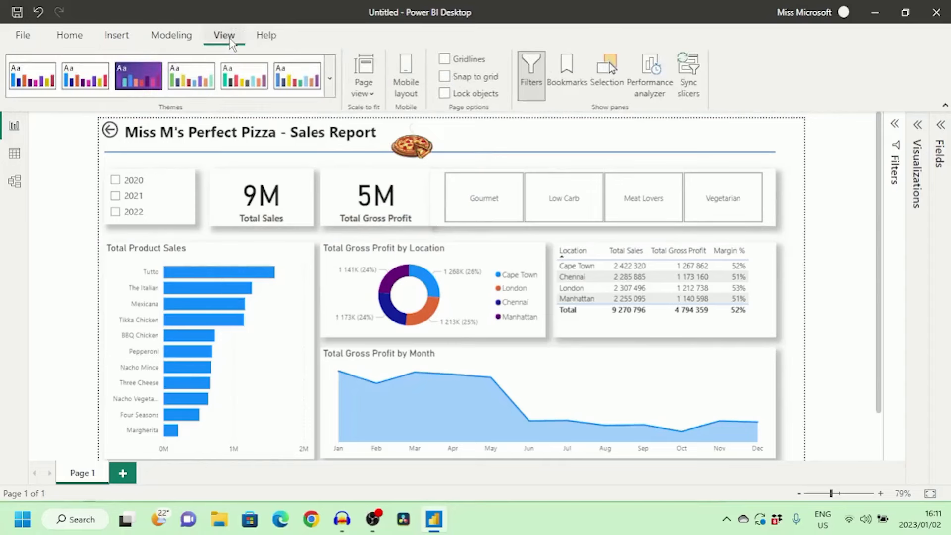
# Step: Apply the built-in Power BI theme with the dark charcoal background and light blue bars to the report
pyautogui.click(330, 78)
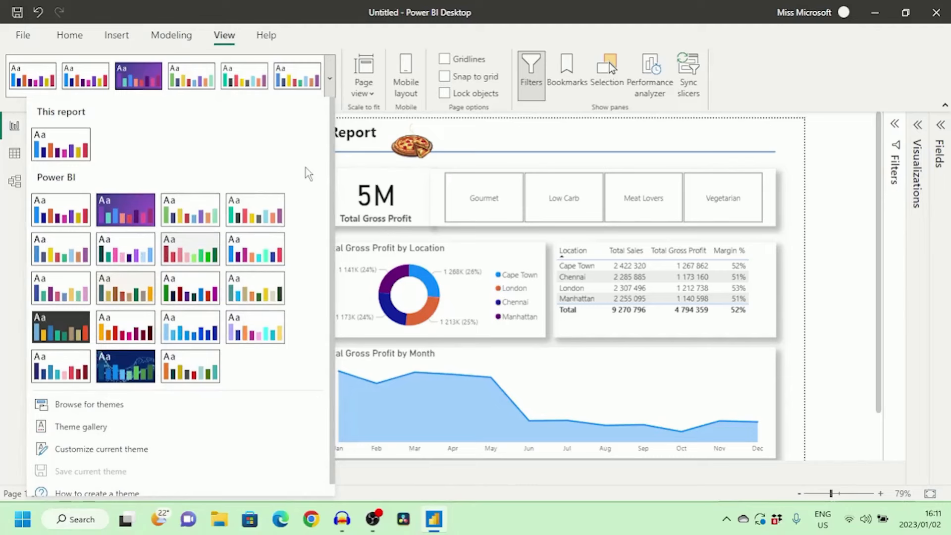
pyautogui.click(59, 326)
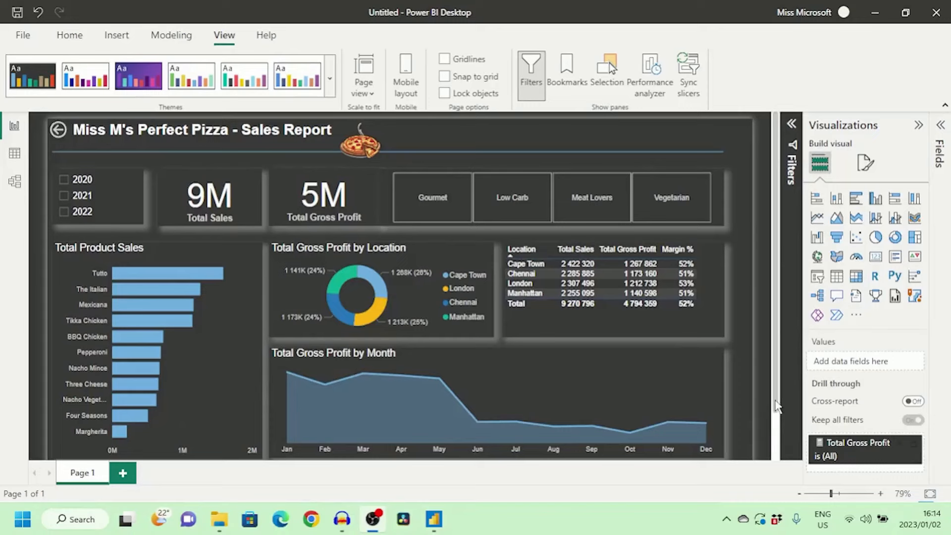
# Step: Examine the report for 2020, 2021 and 2022 in turn using the year slicer, and clear the year selection
pyautogui.click(67, 184)
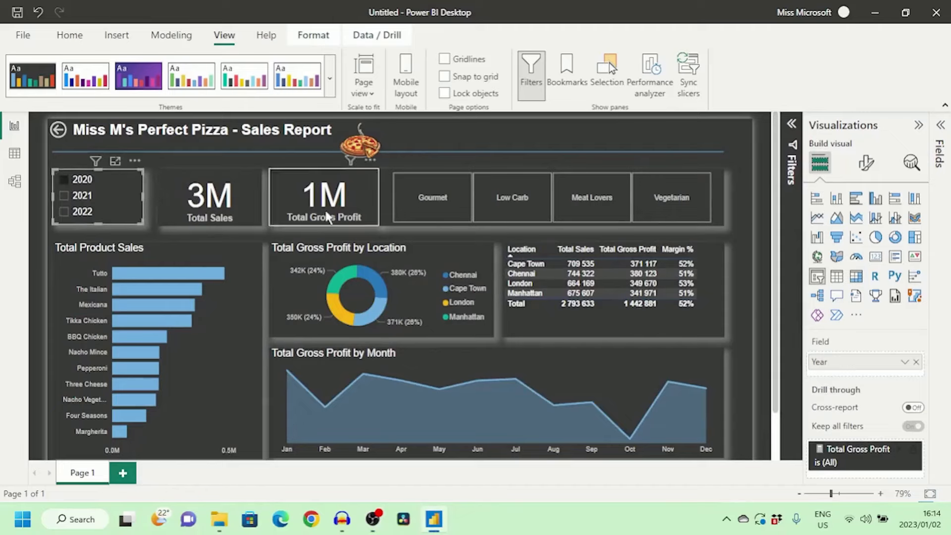
pyautogui.click(65, 200)
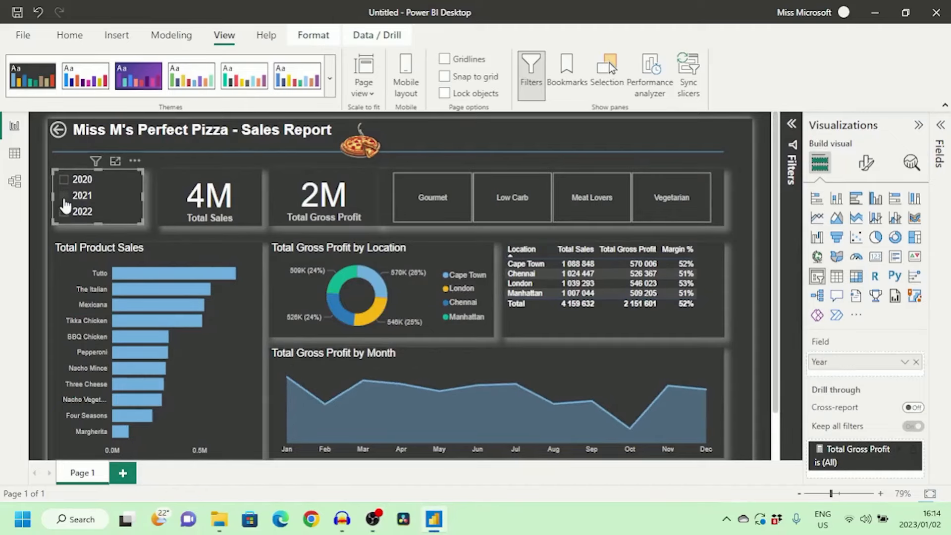
pyautogui.click(63, 212)
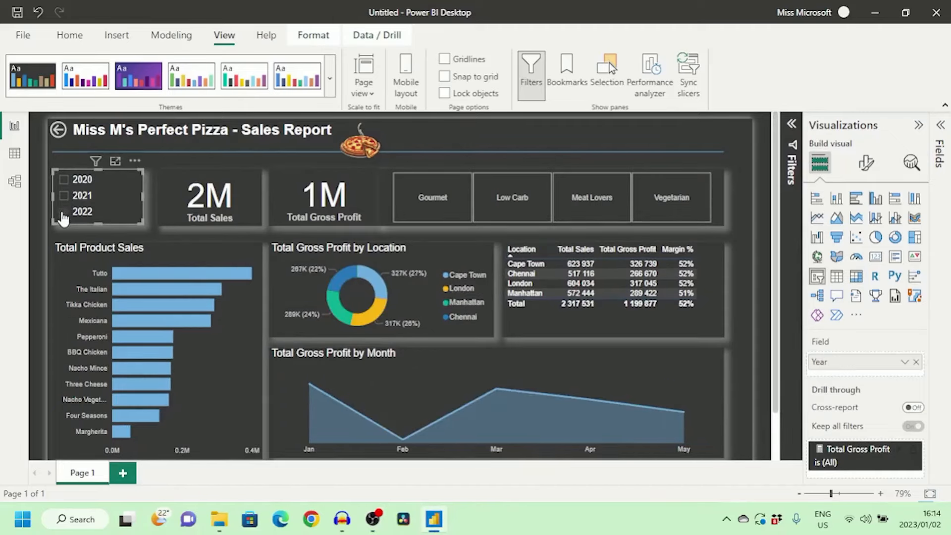
pyautogui.click(119, 195)
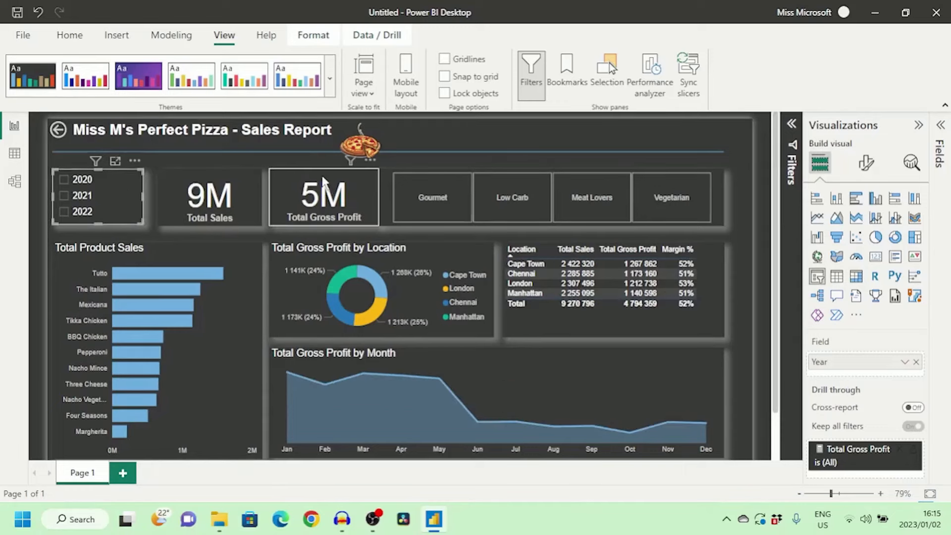
# Step: Sort the location table by Margin % in descending order
pyautogui.click(687, 256)
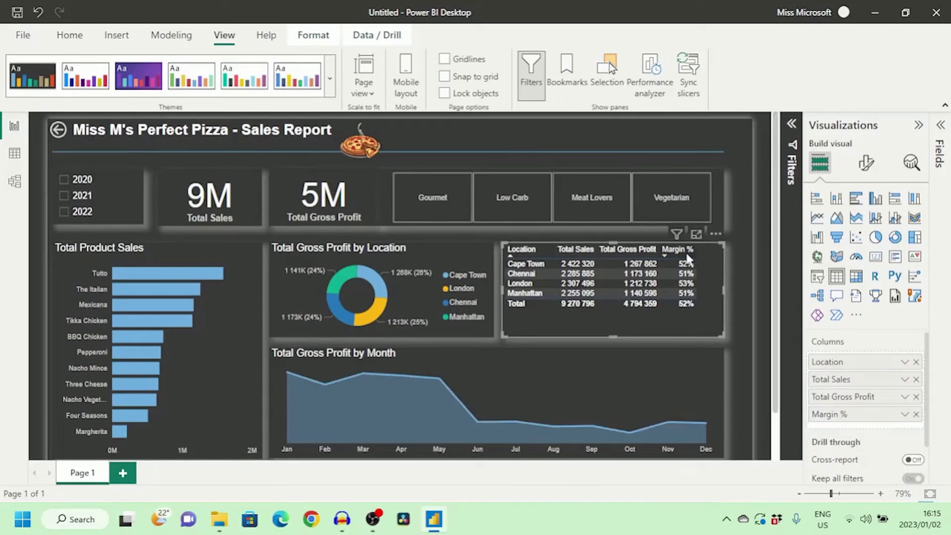
pyautogui.click(686, 252)
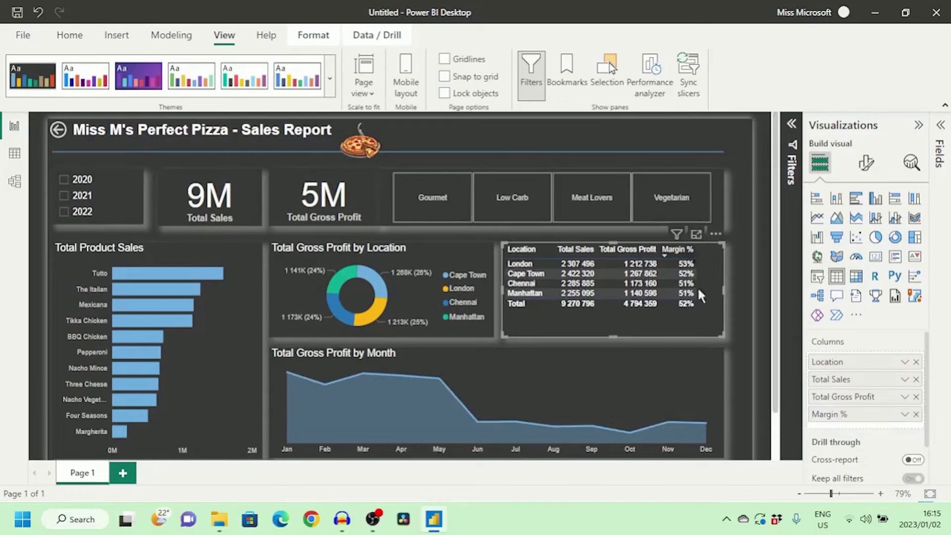